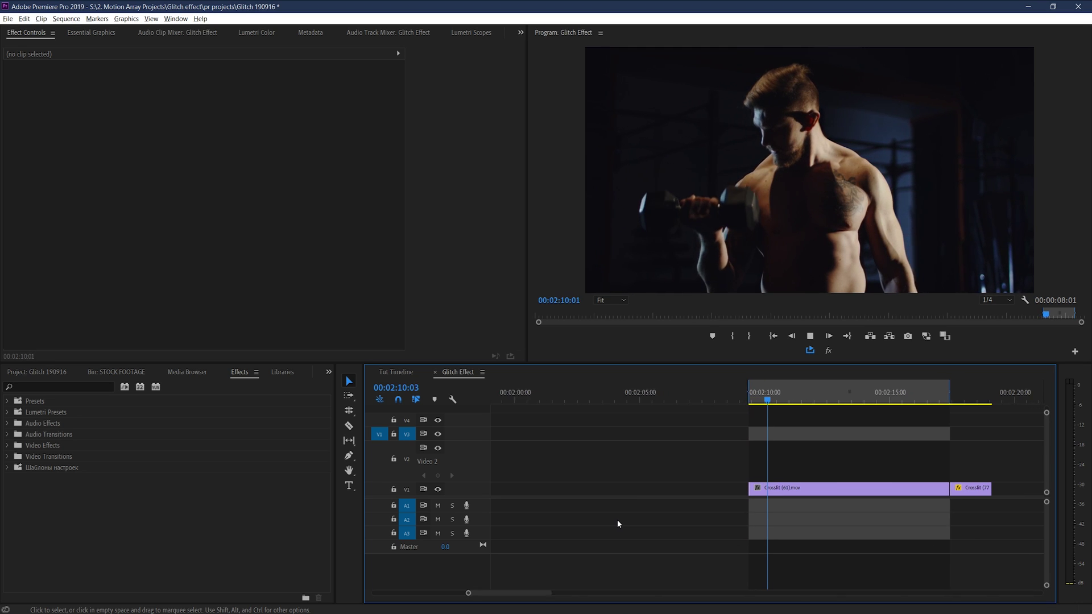
Step: Split the Crossfit (61) clip on V1 at about 00:02:11:01 and select its first section
key("space")
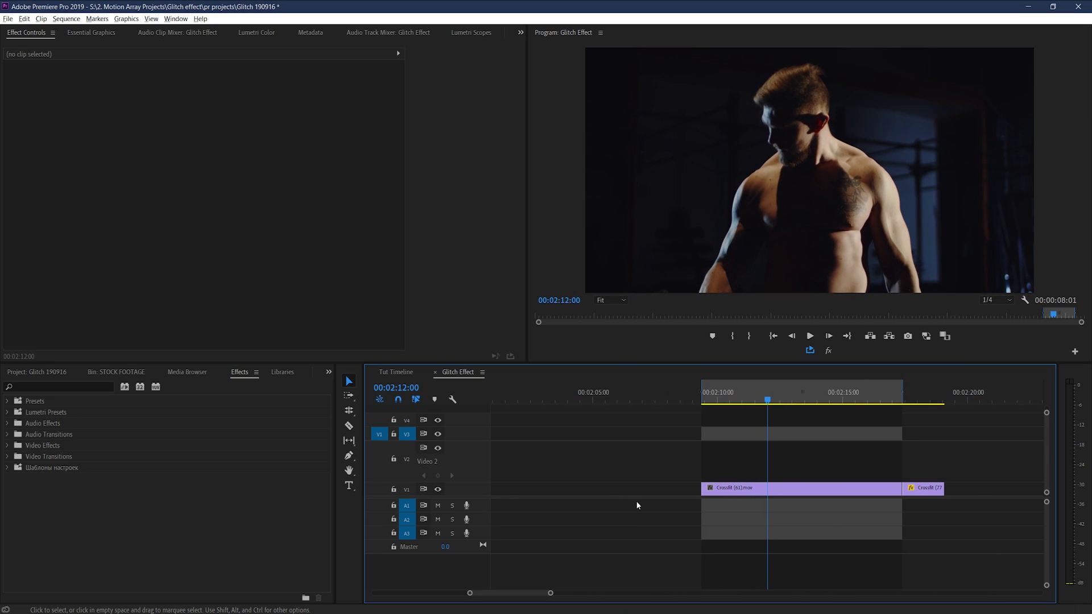
key("c")
left_click(745, 488)
key("v")
left_click(733, 490)
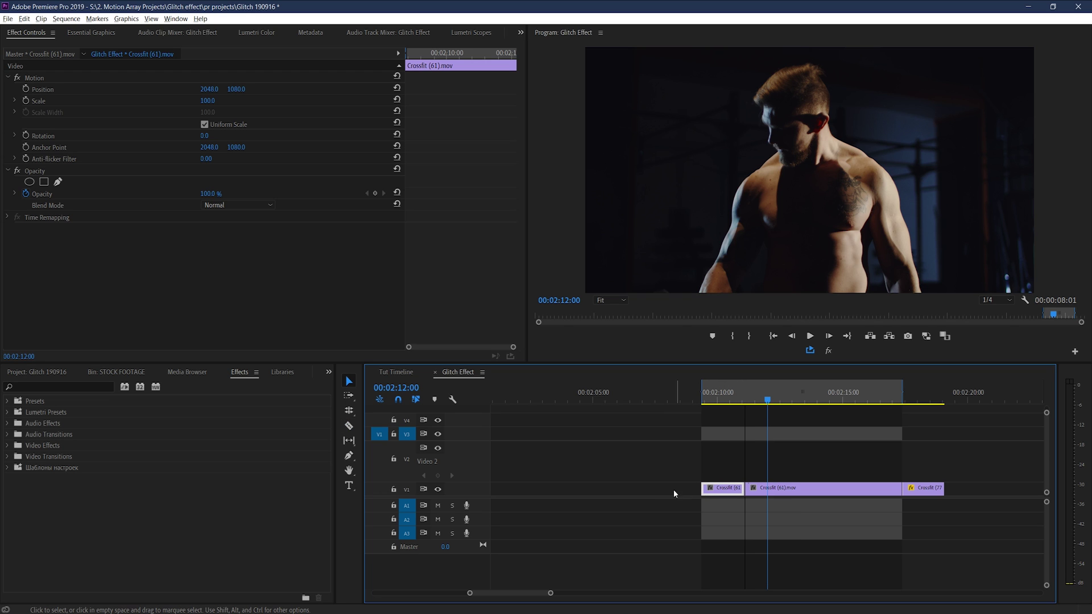
Step: Find the VR Digital Glitch effect by searching for "digital" and apply it to the short first section of the clip
left_click(37, 387)
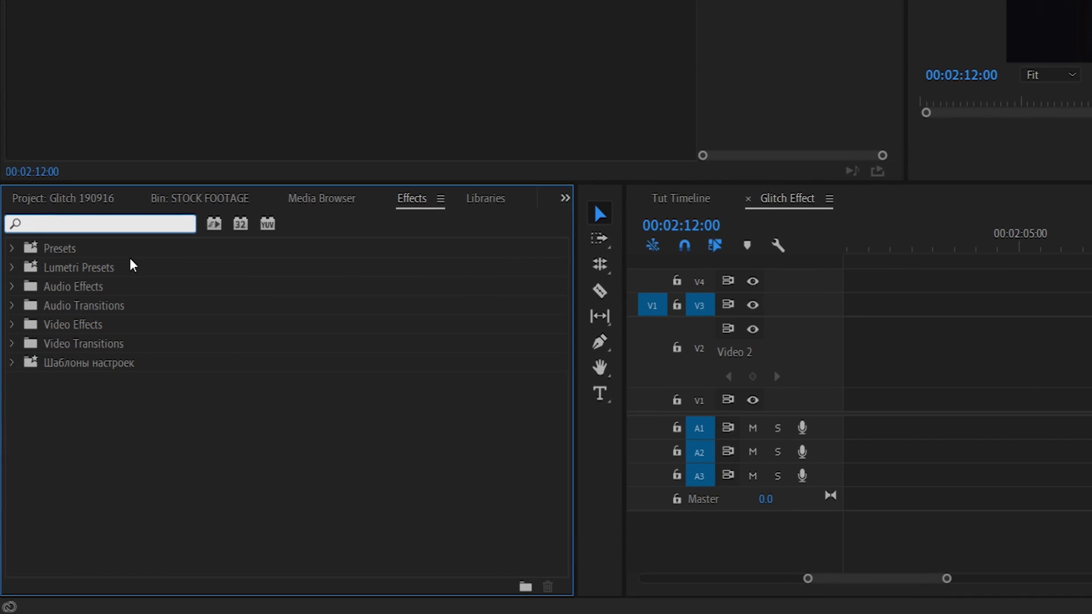
type("digital")
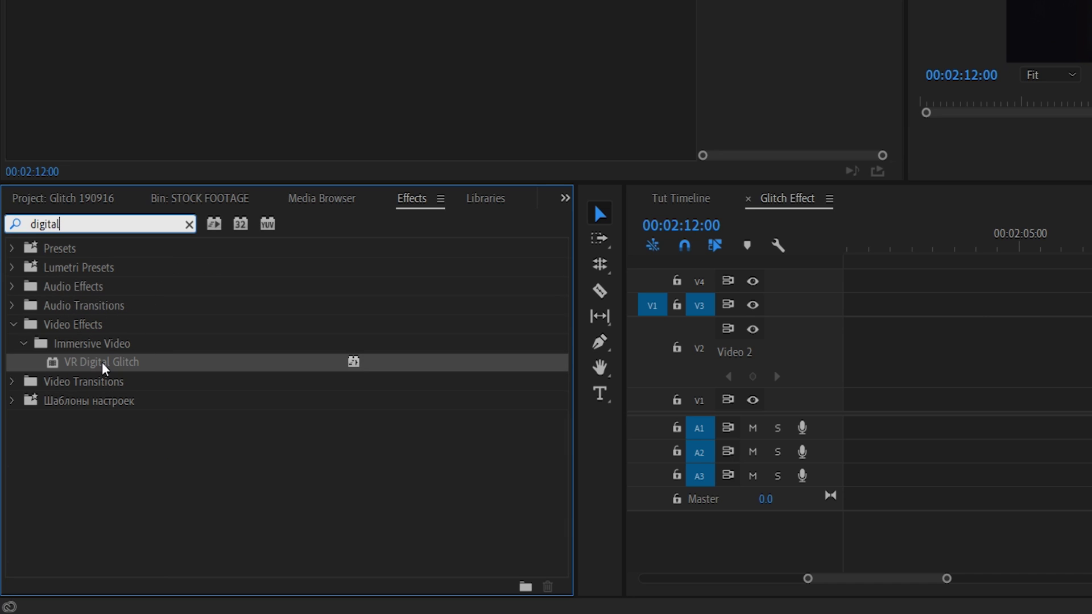
left_click_drag(105, 369, 1091, 397)
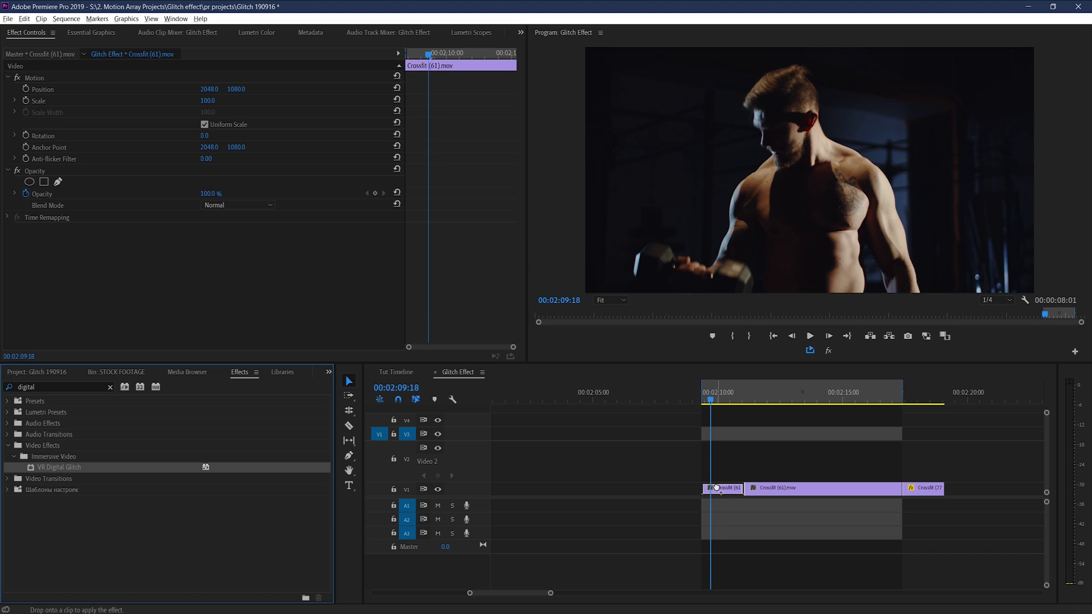
left_click_drag(716, 488, 717, 489)
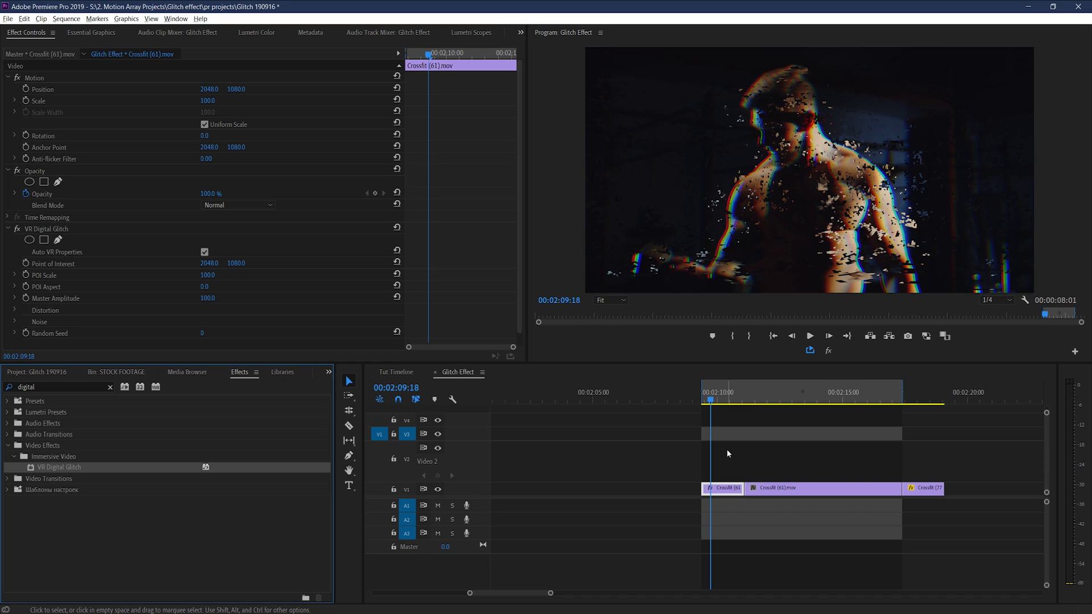
key("Up")
Step: Clear the effects search and look through the Immersive Video category of the video effects
left_click(111, 388)
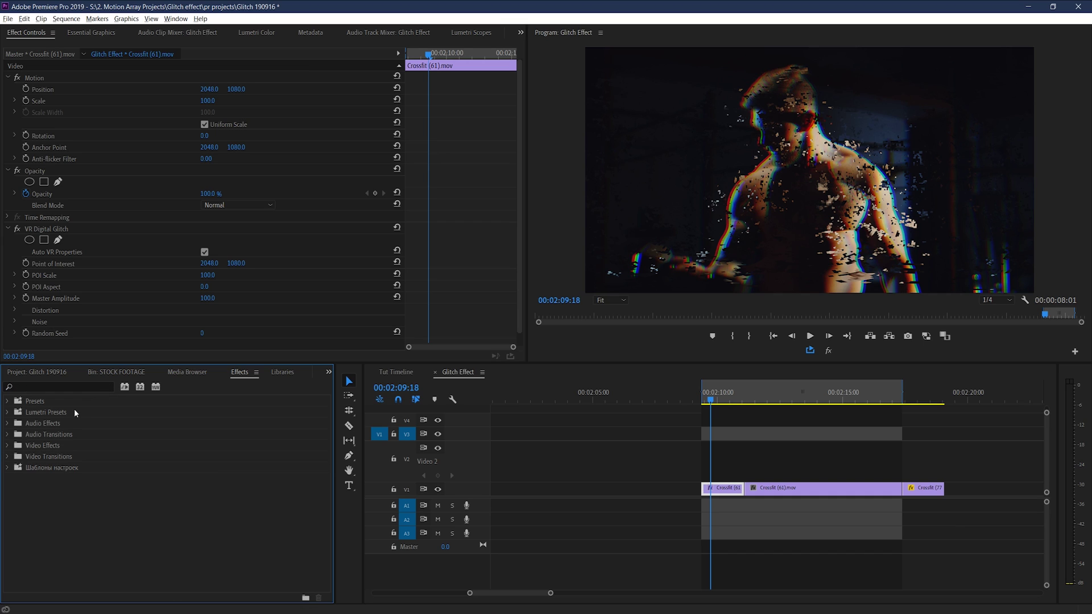
left_click(8, 445)
scroll(48, 495, "down", 2)
scroll(48, 503, "down", 1)
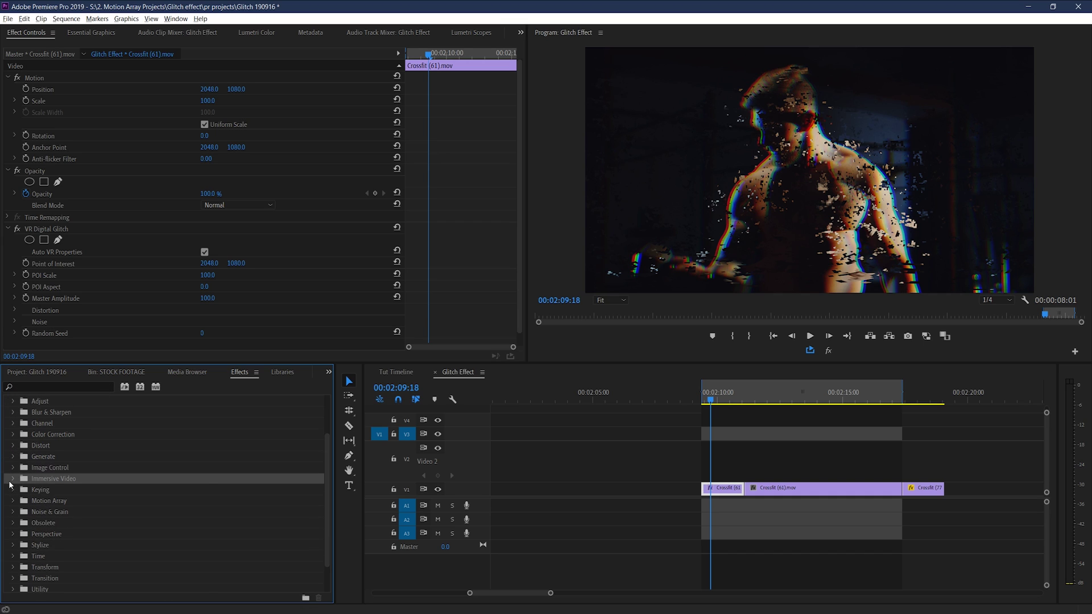
left_click(13, 479)
scroll(140, 496, "down", 3)
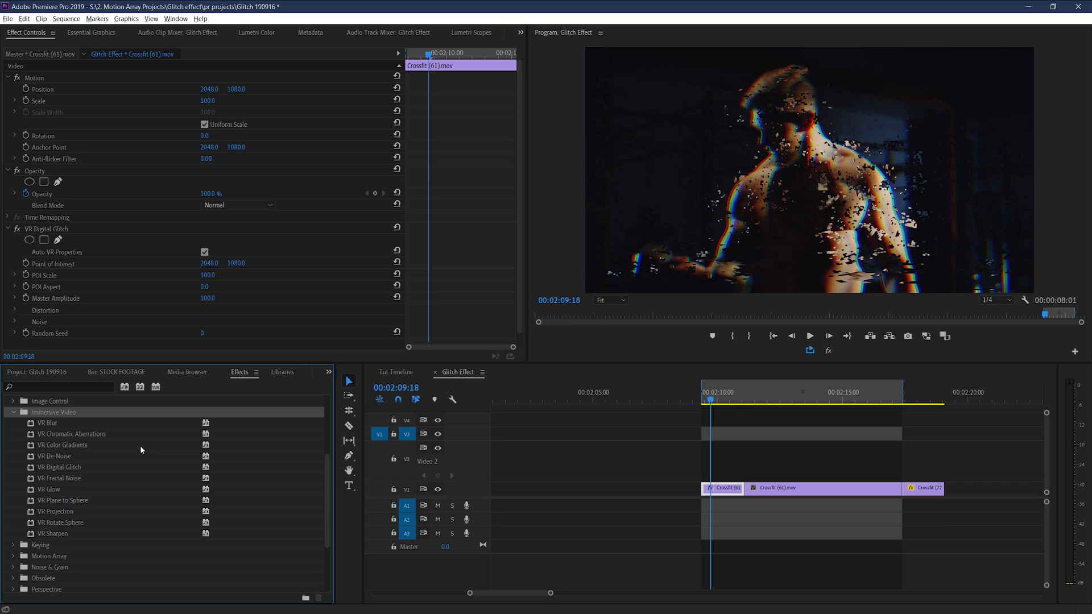
Step: Play back the section with the VR Digital Glitch effect from its start at 00:02:09:09 to check the look
left_click(748, 441)
key("=")
key("=")
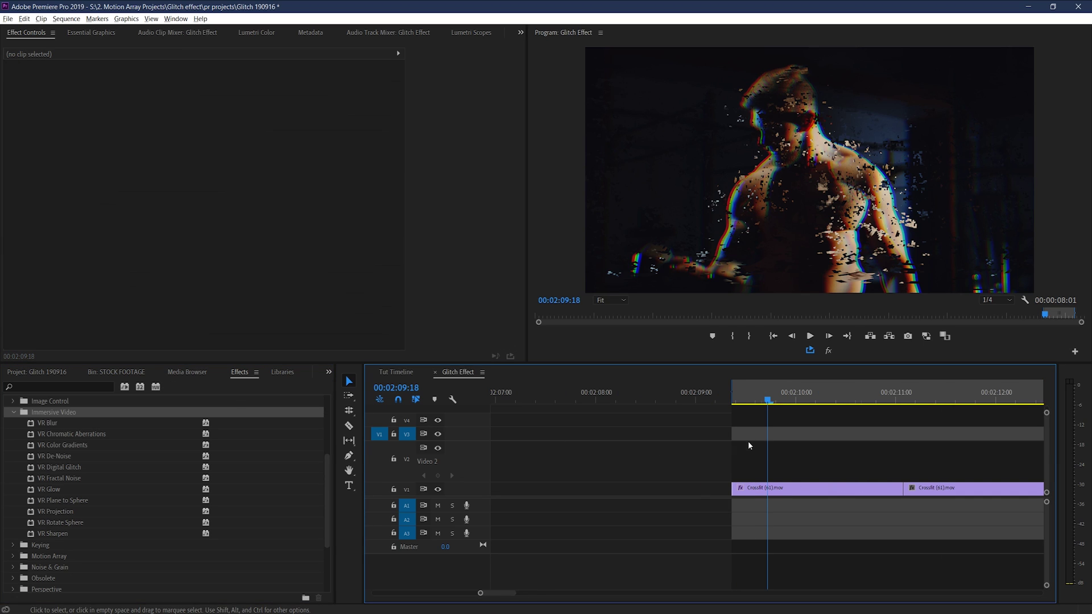
key("=")
key("-")
key("-")
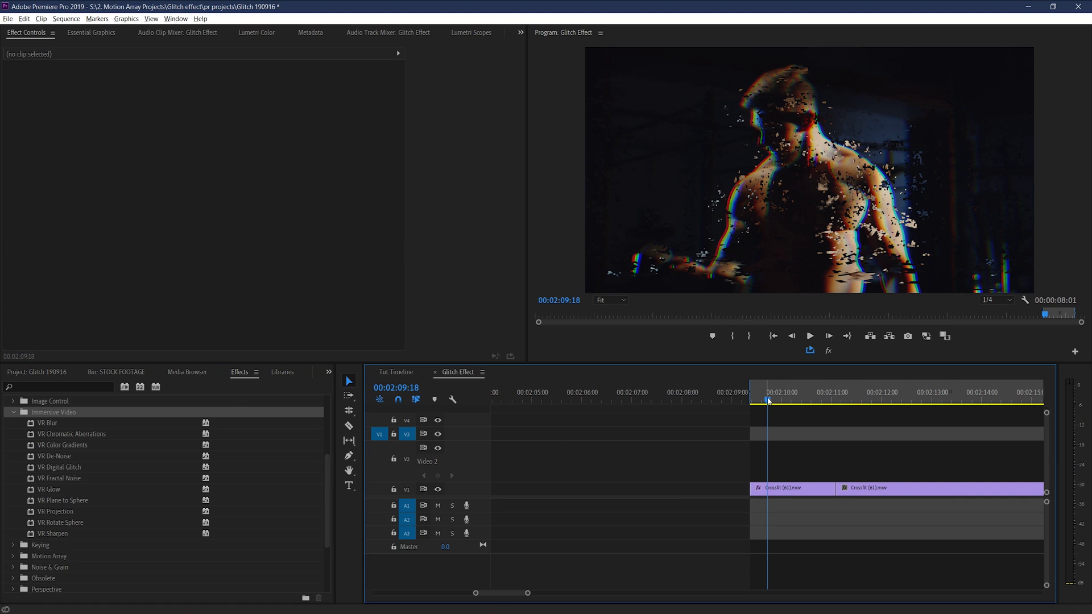
left_click_drag(769, 402, 750, 402)
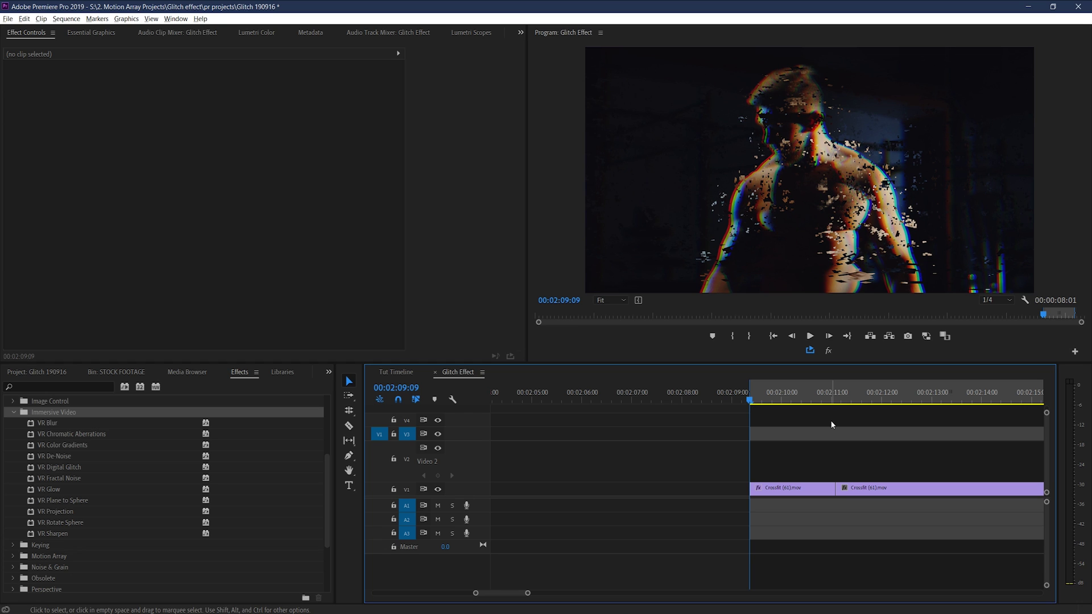
key("space")
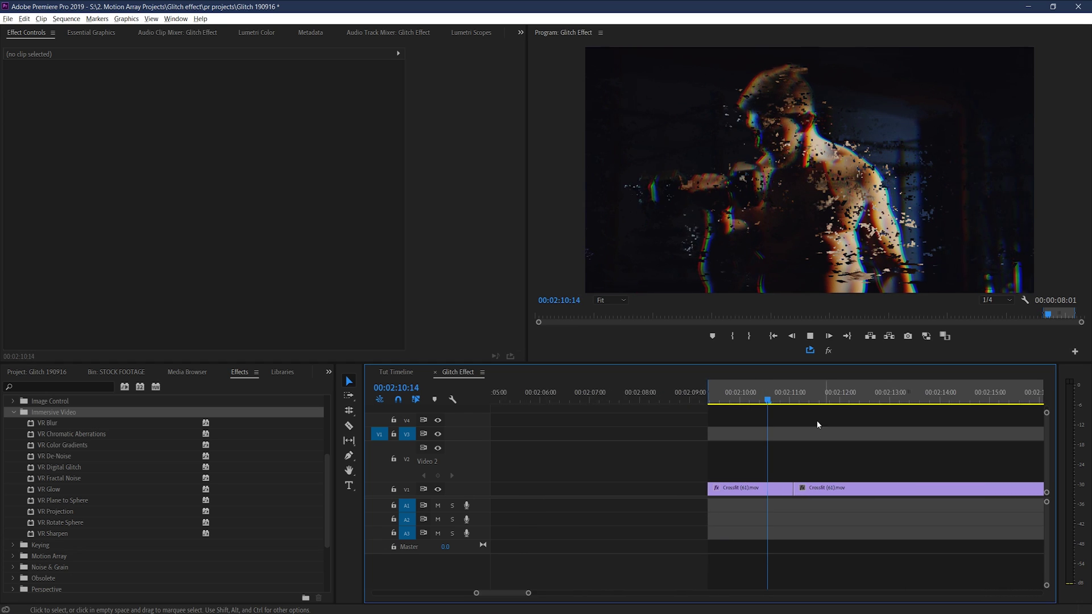
key("Up")
key("space")
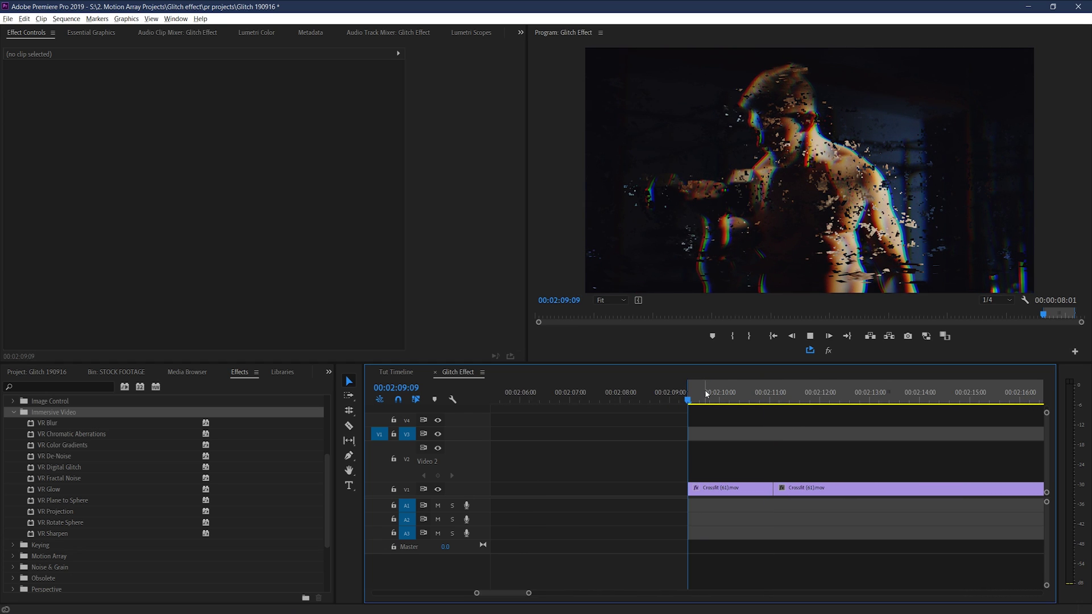
key("space")
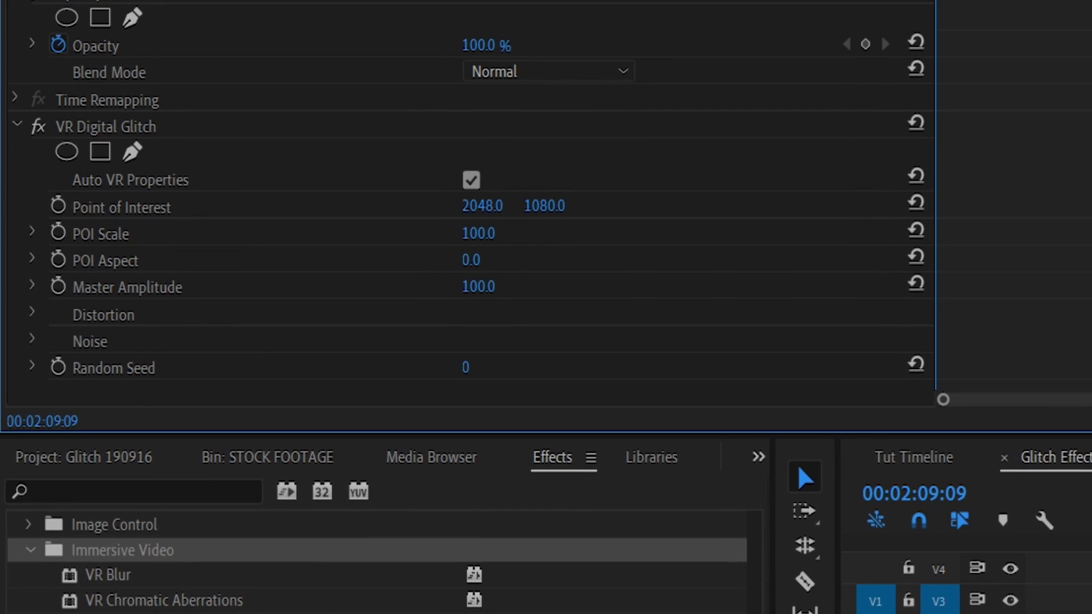
Step: Keyframe the VR Digital Glitch Random Seed from 82 at 00:02:09:09 to 146 at 00:02:11:01
left_click_drag(437, 364, 497, 366)
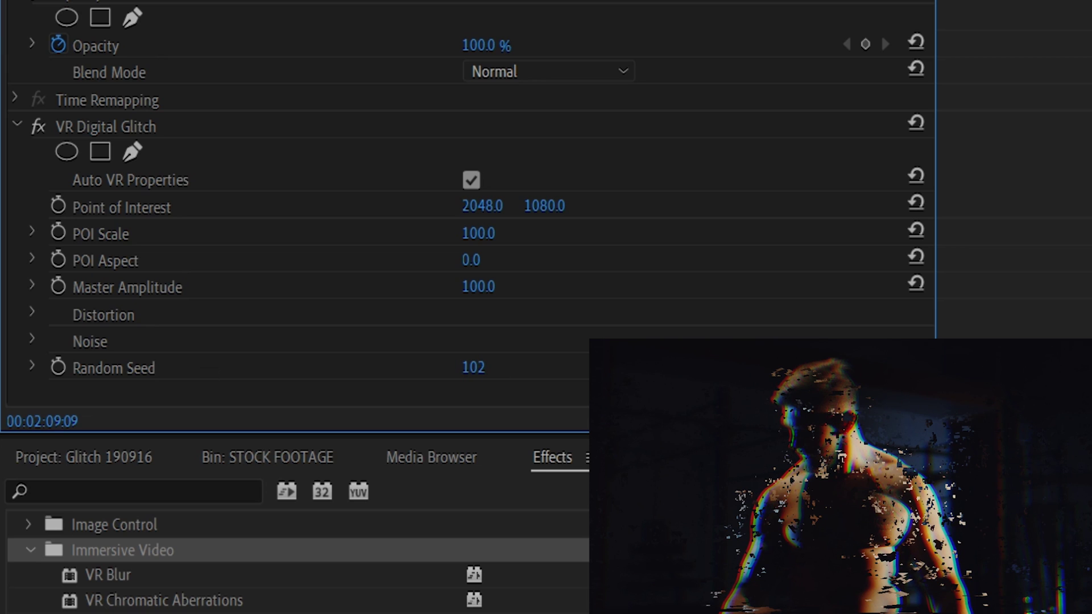
left_click_drag(495, 367, 483, 368)
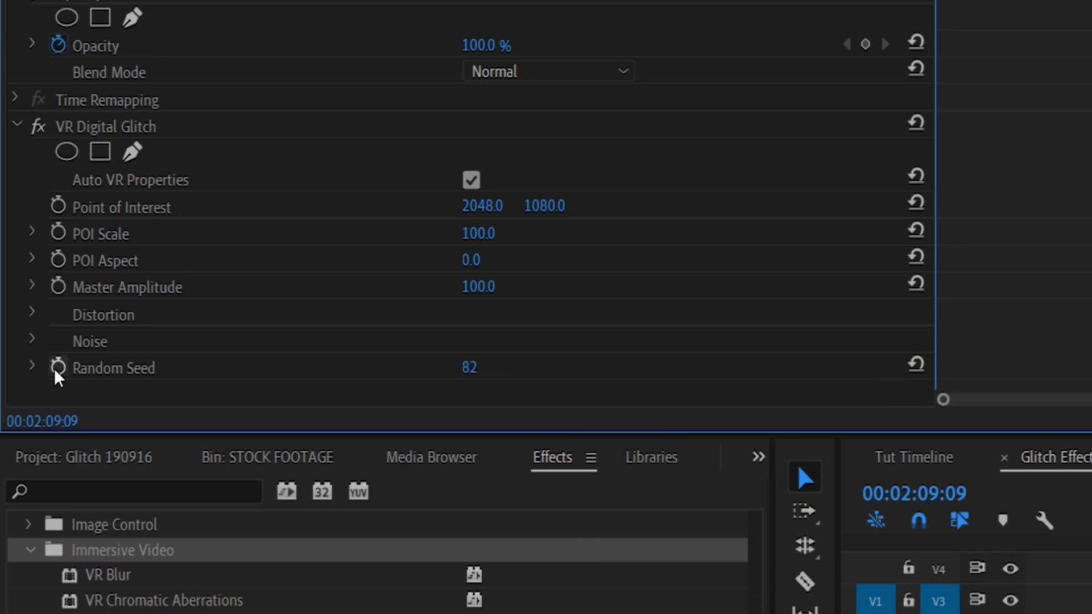
left_click(57, 370)
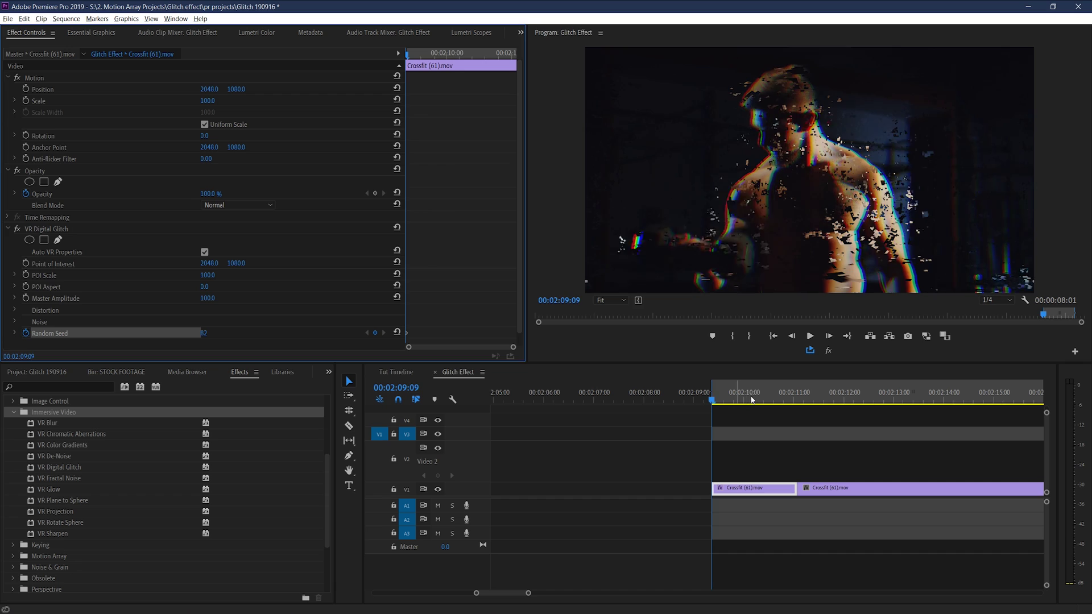
left_click_drag(896, 414, 951, 425)
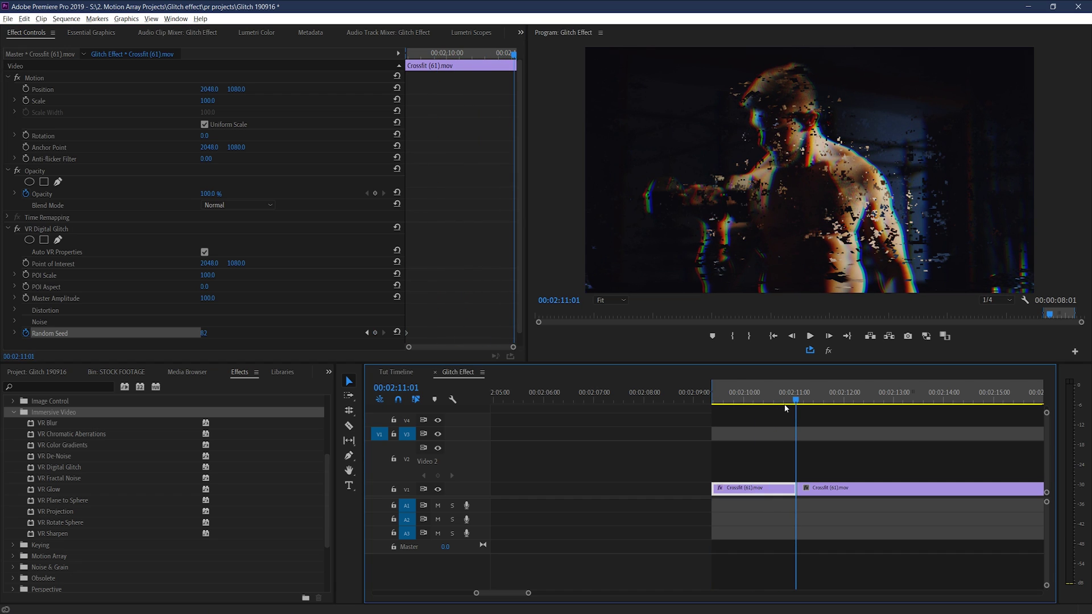
left_click_drag(205, 333, 241, 333)
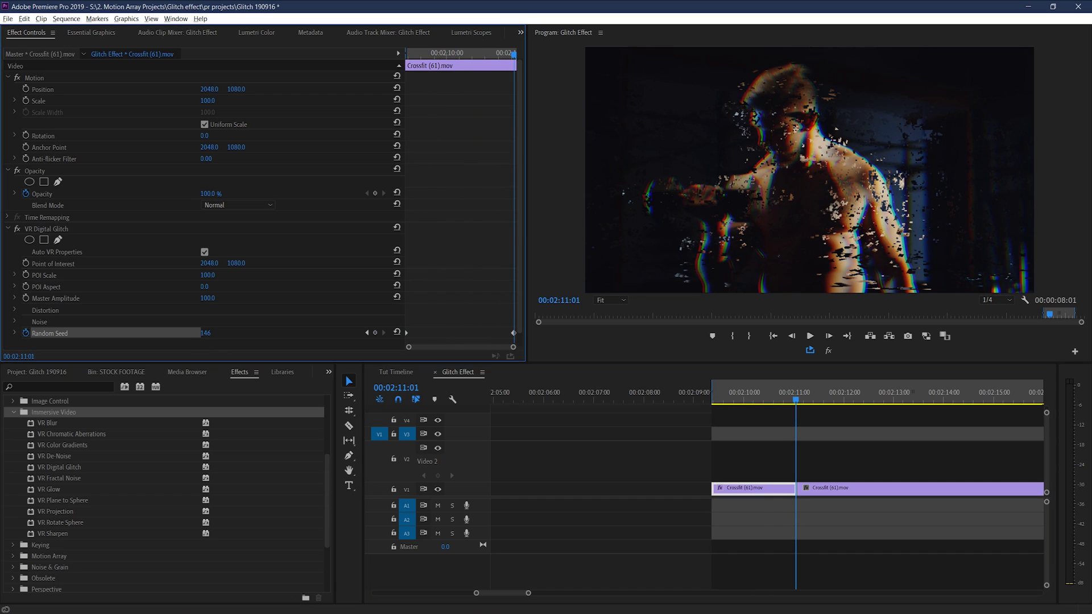
Step: Preview the glitch section with its animated Random Seed from the beginning
left_click(718, 400)
key("space")
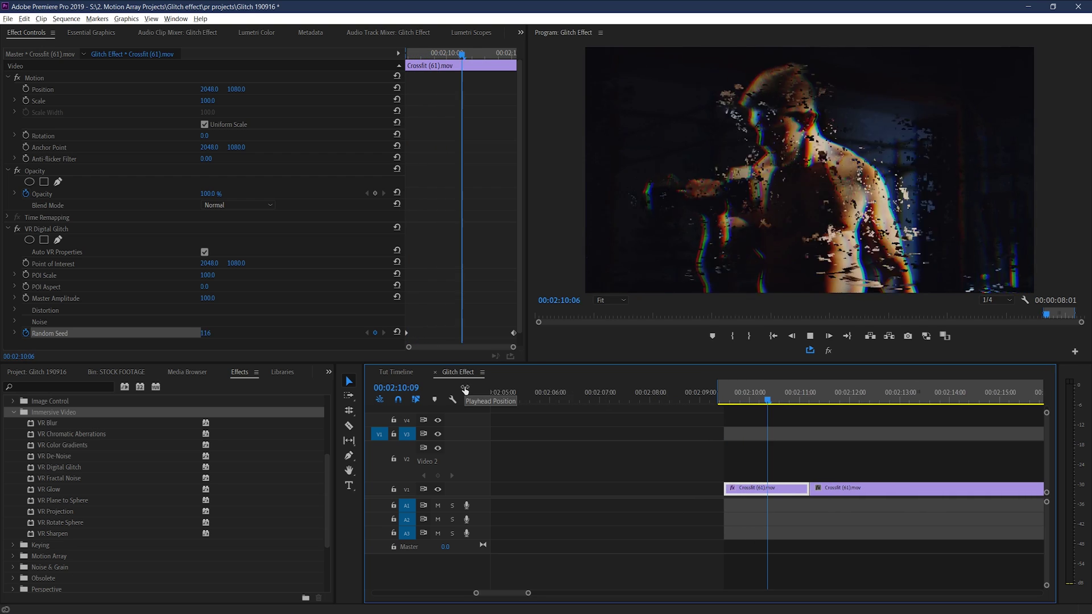
key("space")
key("shift+i")
key("space")
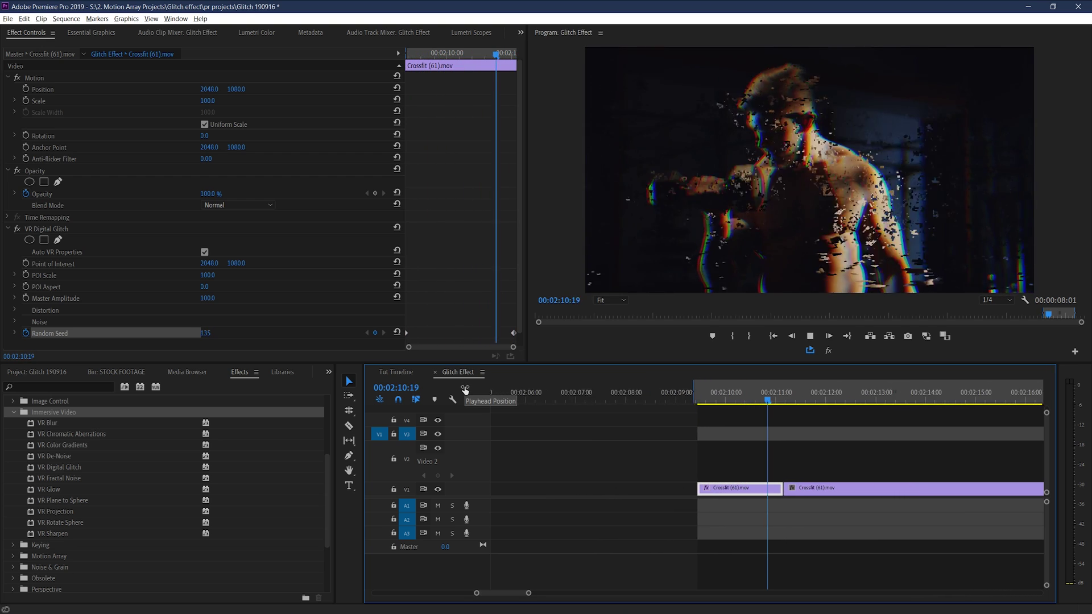
key("space")
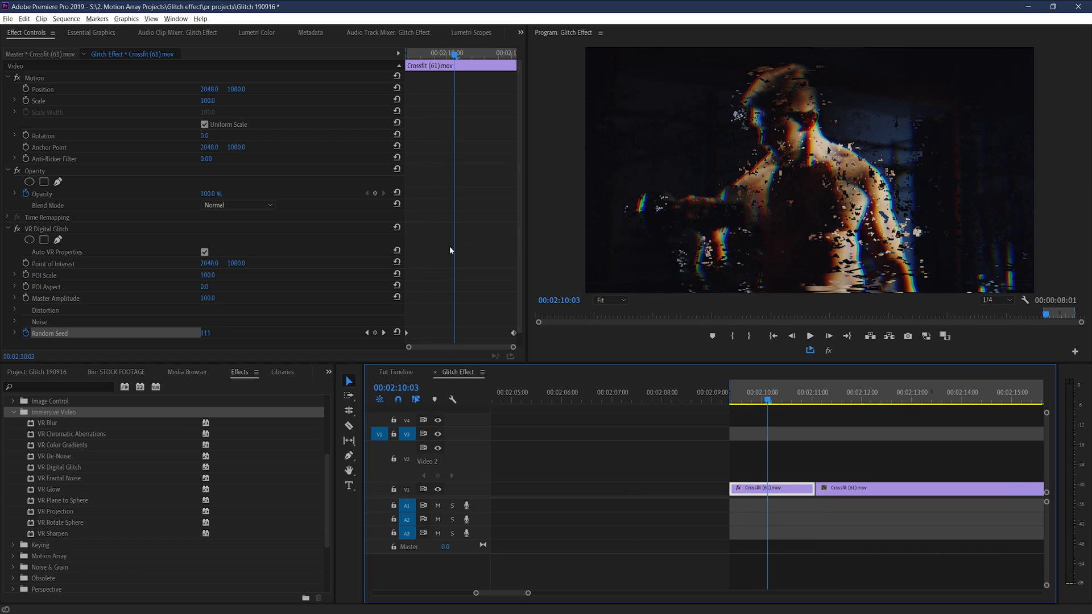
Step: Set the glitch effect's Color Distortion to 100 and its Distortion Complexity to 74
left_click(15, 311)
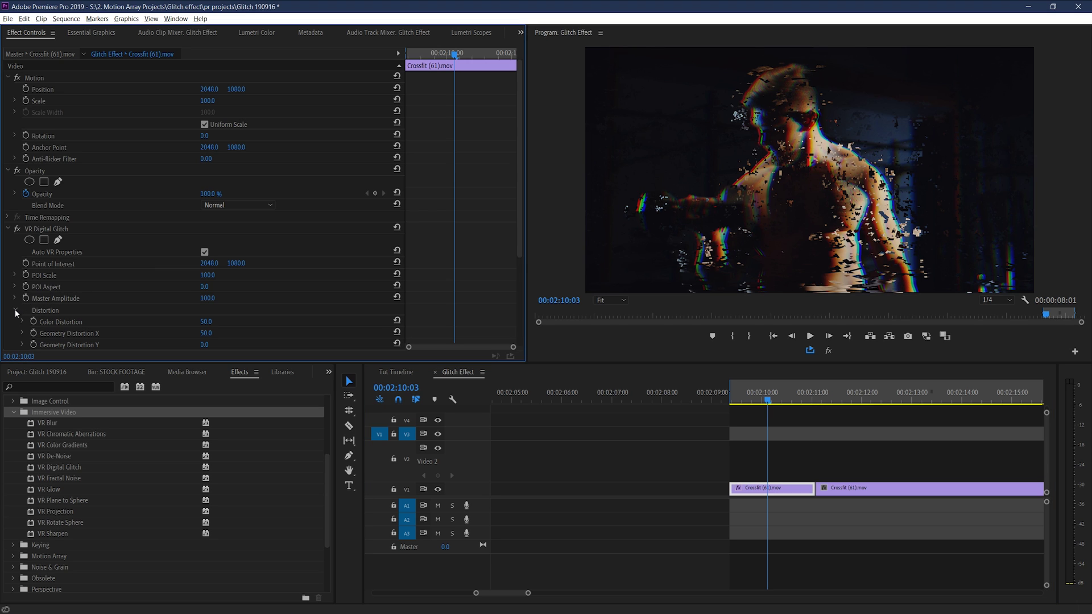
left_click_drag(520, 237, 517, 301)
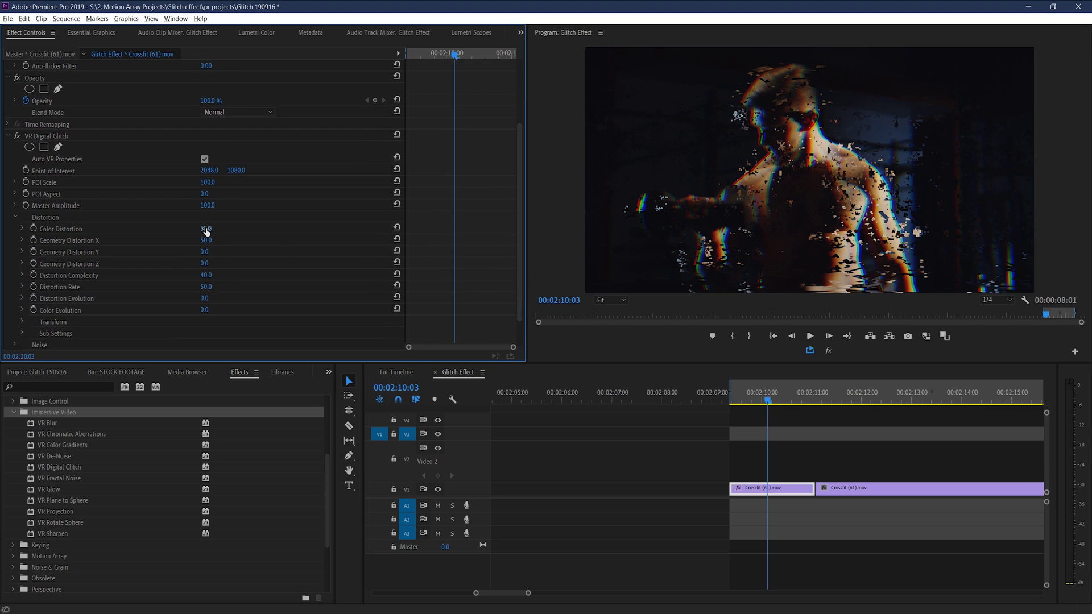
left_click_drag(207, 230, 235, 230)
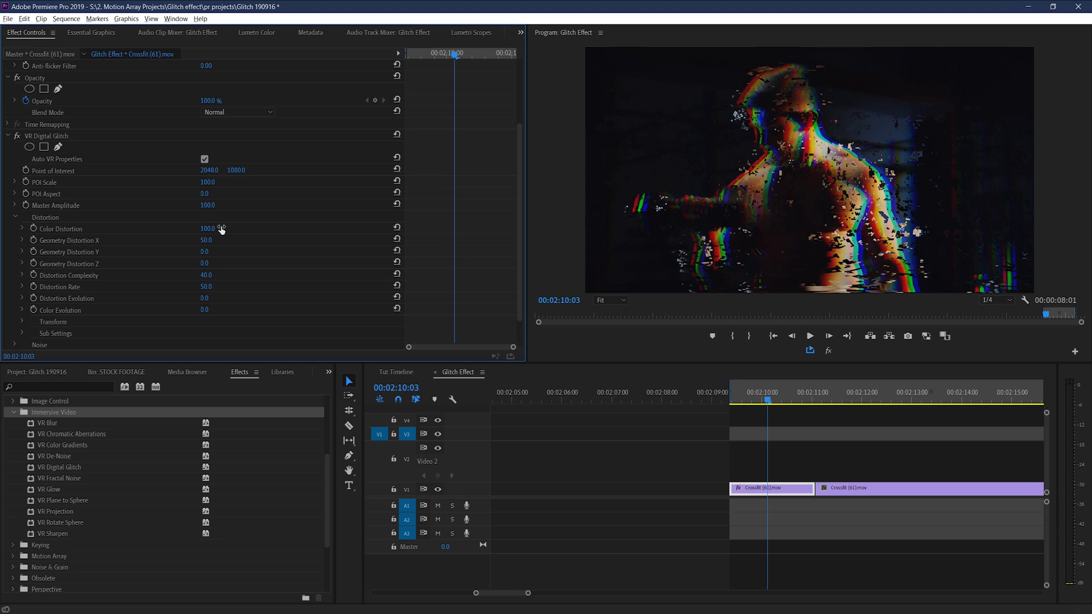
left_click_drag(205, 277, 229, 277)
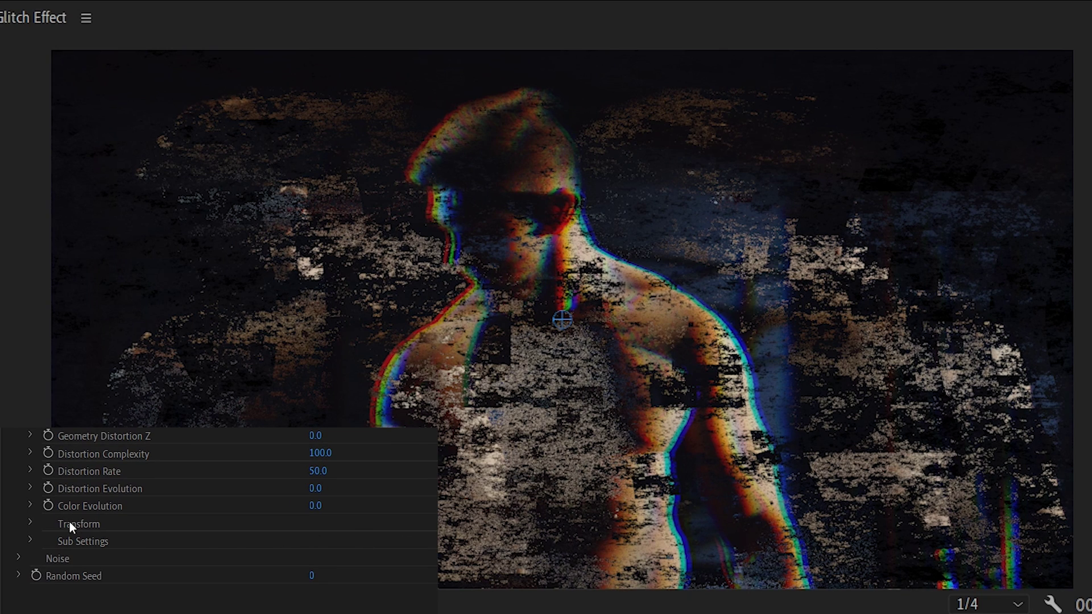
Step: Set Scale X to 85 in the Transform settings of the glitch distortion
left_click(30, 523)
scroll(349, 538, "down", 2)
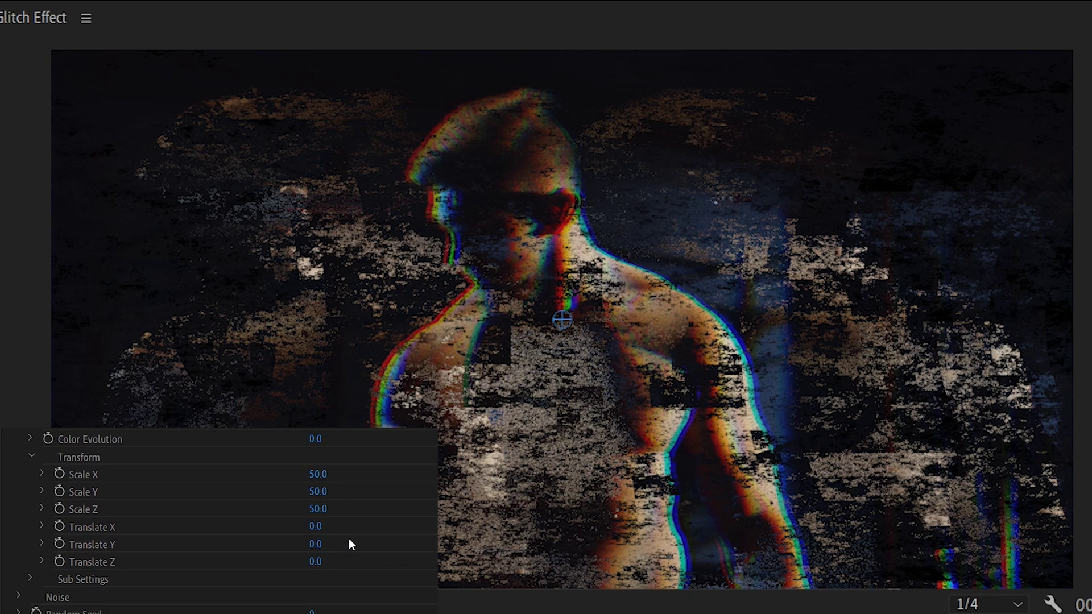
left_click(334, 475)
type("85")
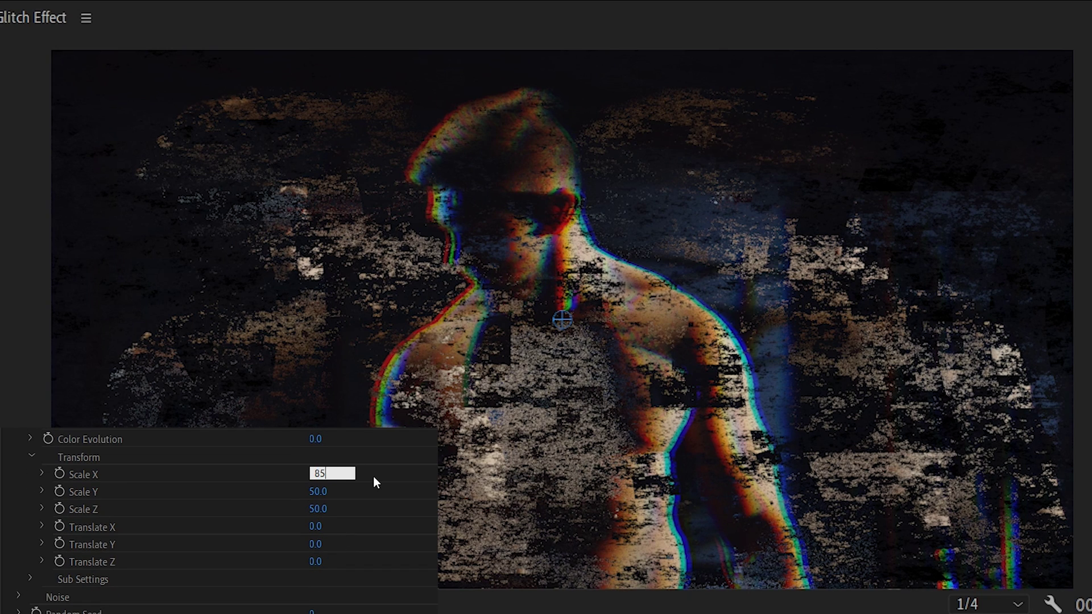
key("Return")
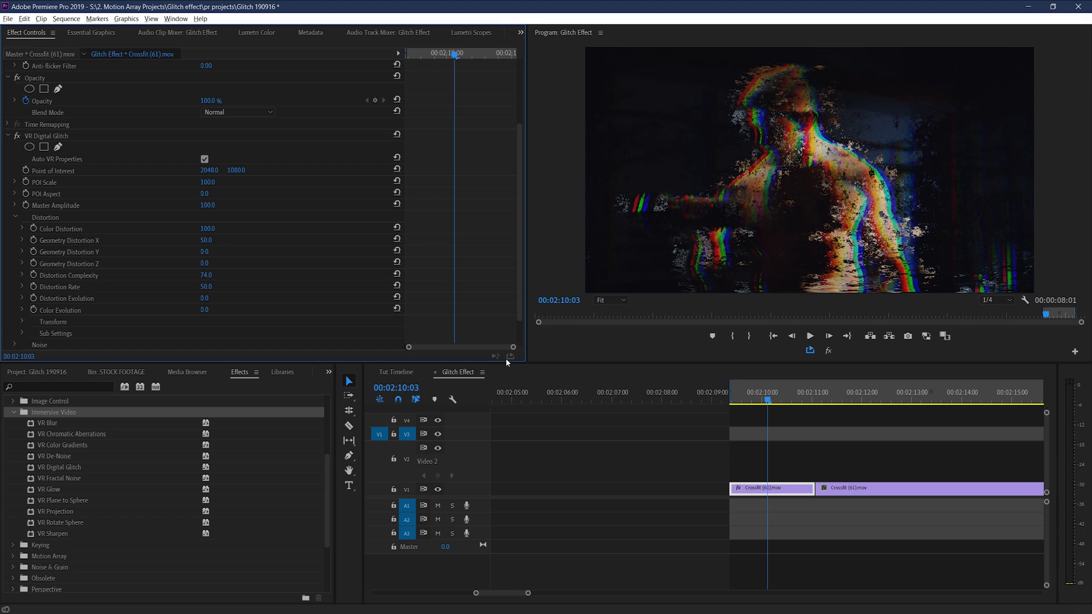
Step: Move the glitched section up to V2 and extend the remaining V1 clip back to the same start underneath it
left_click(788, 462)
key("=")
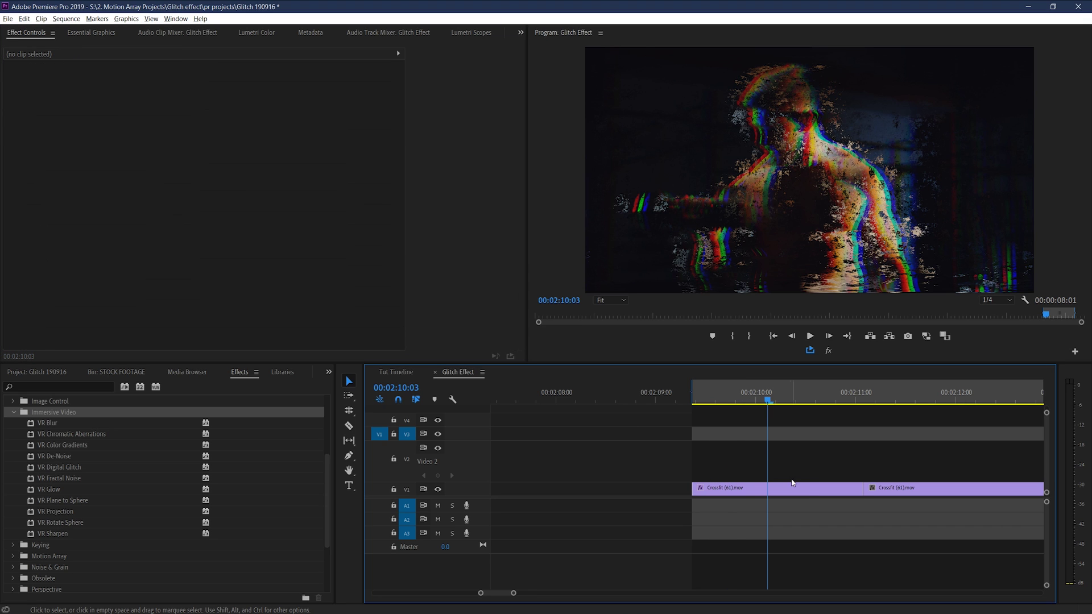
left_click_drag(793, 488, 795, 473)
left_click_drag(865, 489, 694, 490)
Step: Cut the V2 glitch clip near its beginning, delete short pieces to leave three gaps, and play back the result
key("c")
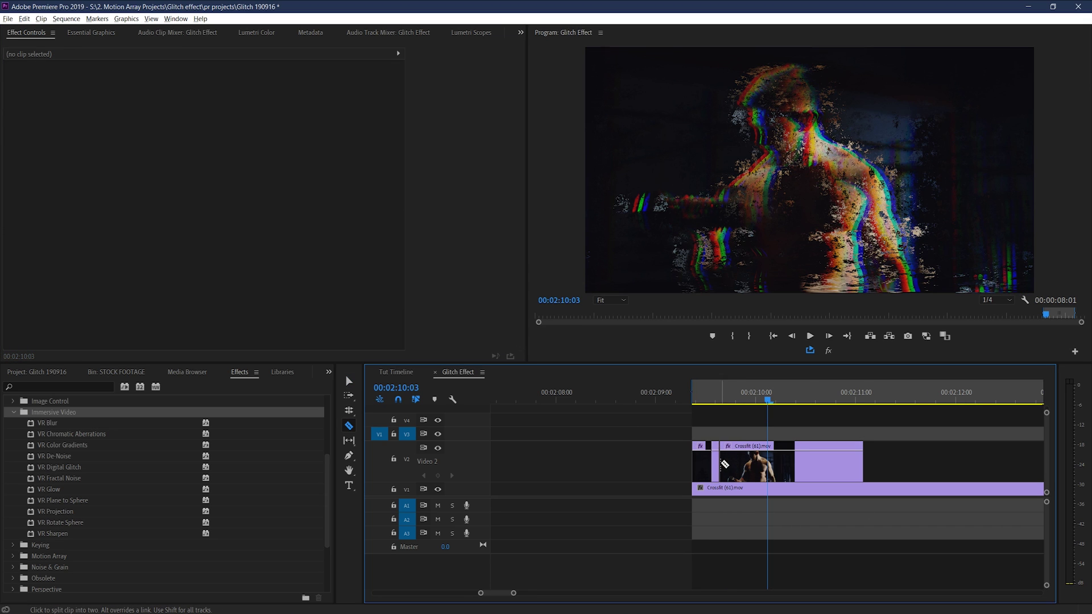
key("v")
left_click(666, 466)
key("Delete")
key("c")
left_click(688, 467)
left_click(711, 466)
left_click(736, 468)
key("v")
key("Delete")
key("space")
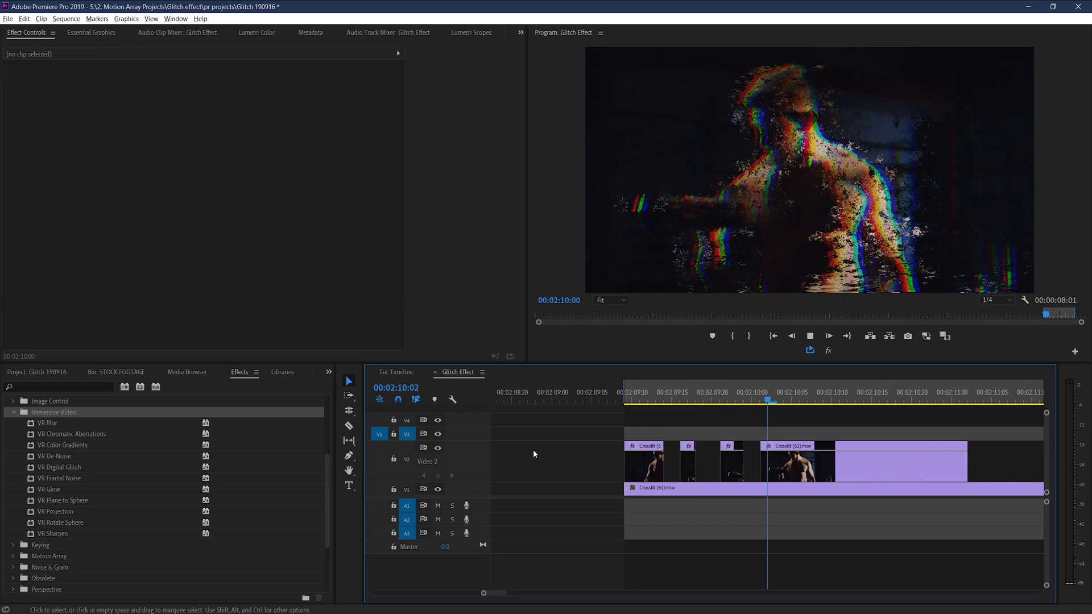
key("space")
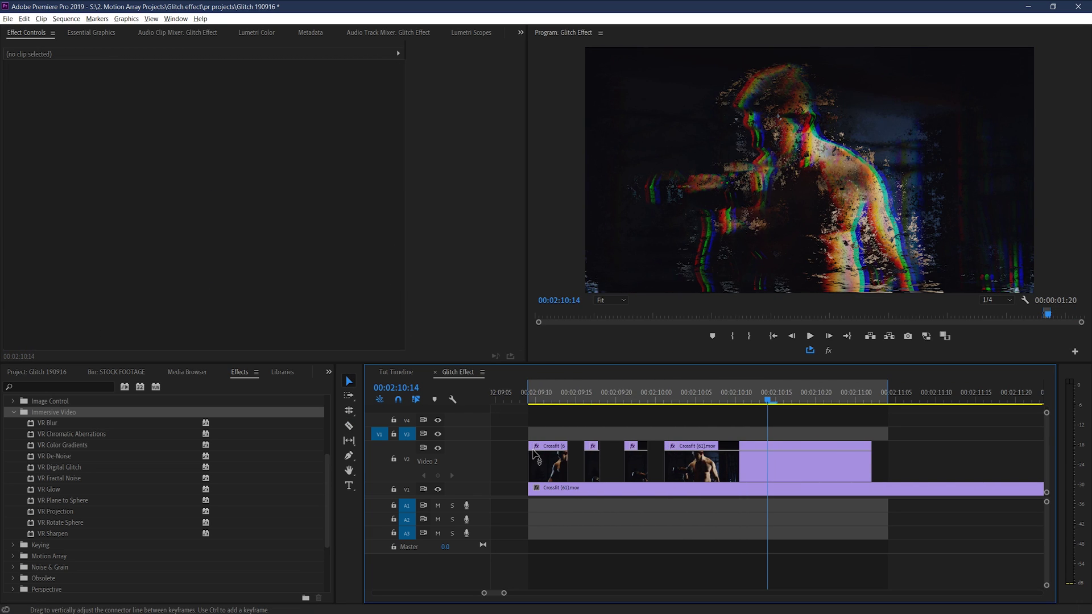
Step: Find the Wave Warp effect by searching for "wave war" and apply it to the last, longest glitch piece on V2
left_click(535, 453)
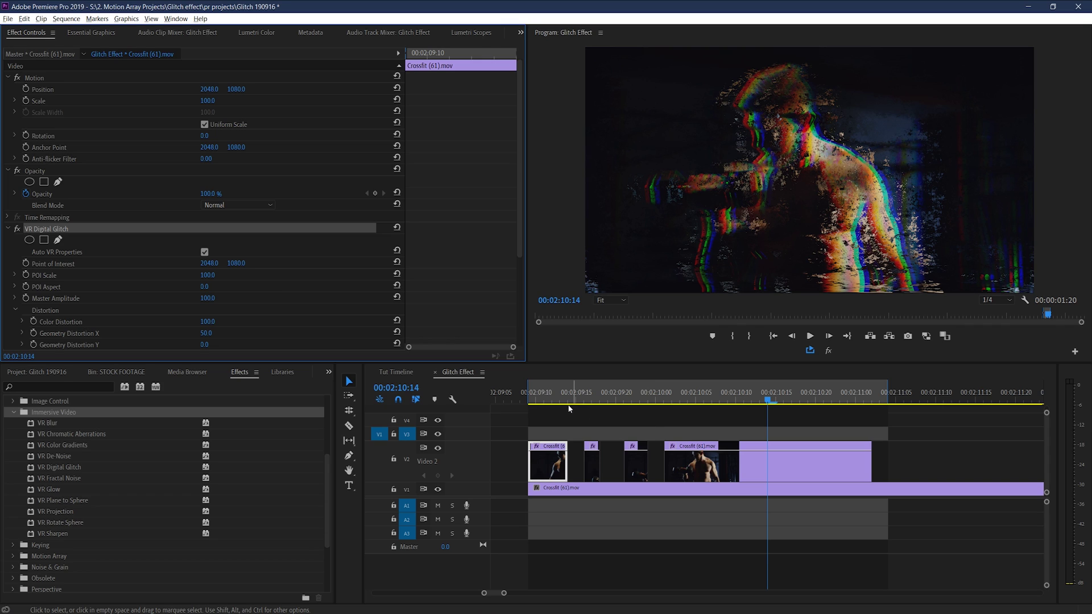
left_click(63, 386)
type("wave war")
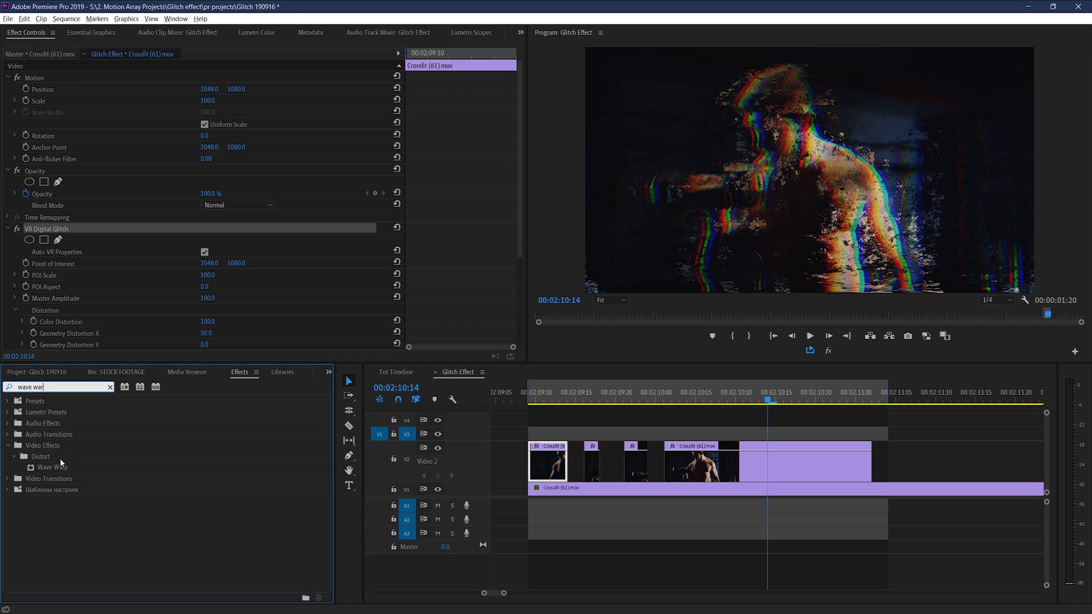
left_click_drag(61, 465, 780, 456)
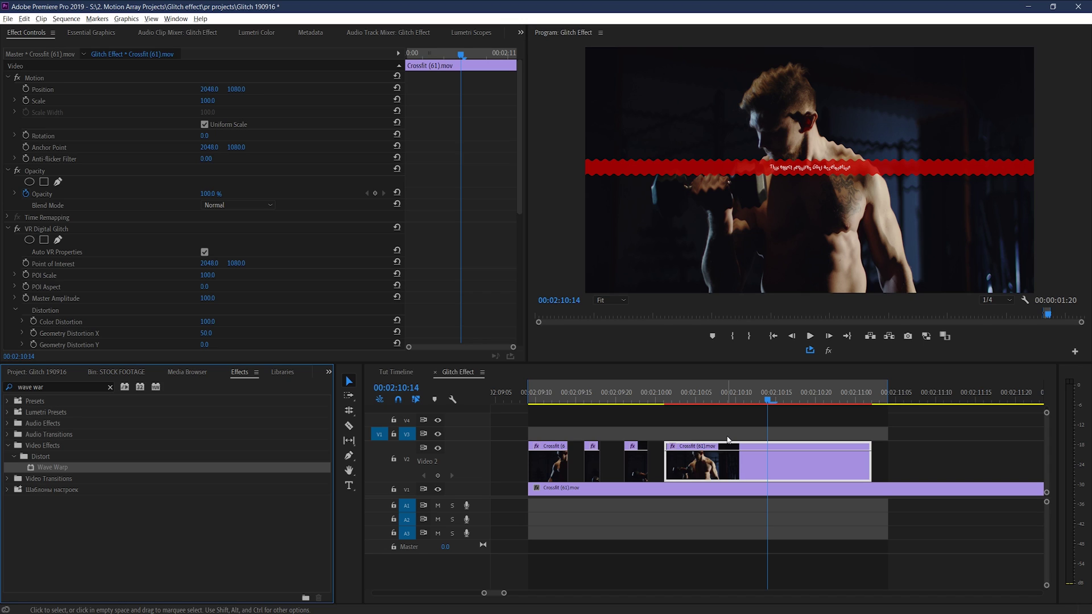
Step: Collapse both effects on the last glitch piece and reorder them so Wave Warp sits above VR Digital Glitch
left_click(8, 229)
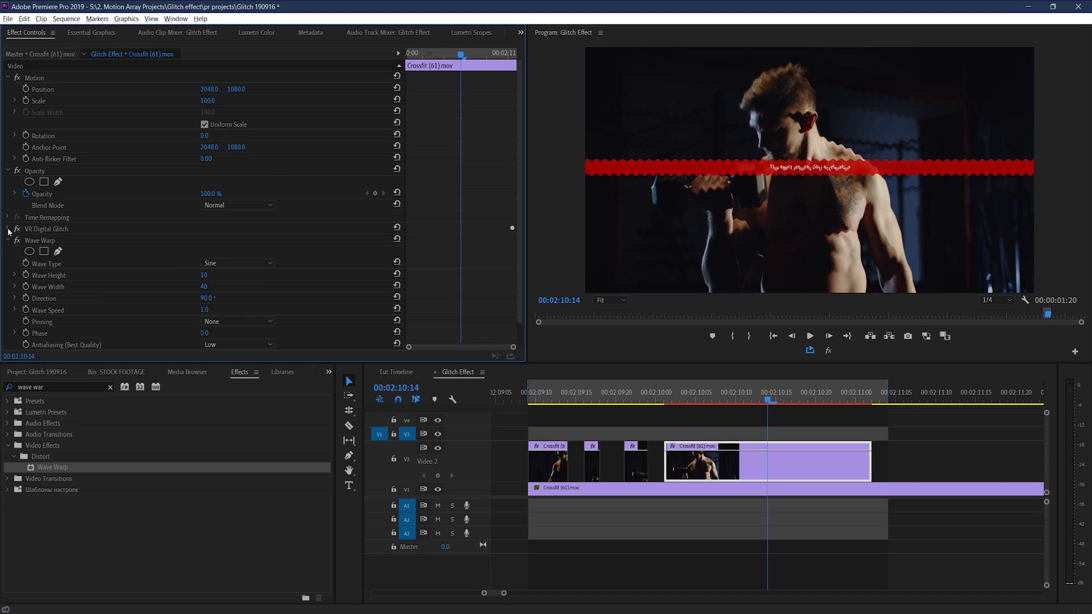
left_click(8, 242)
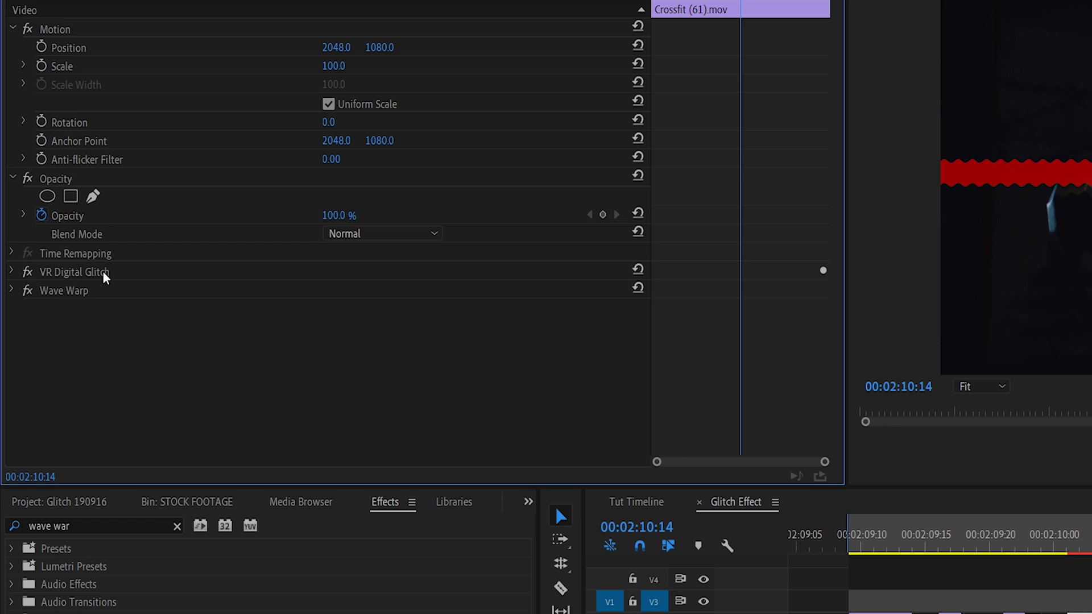
left_click_drag(102, 272, 71, 304)
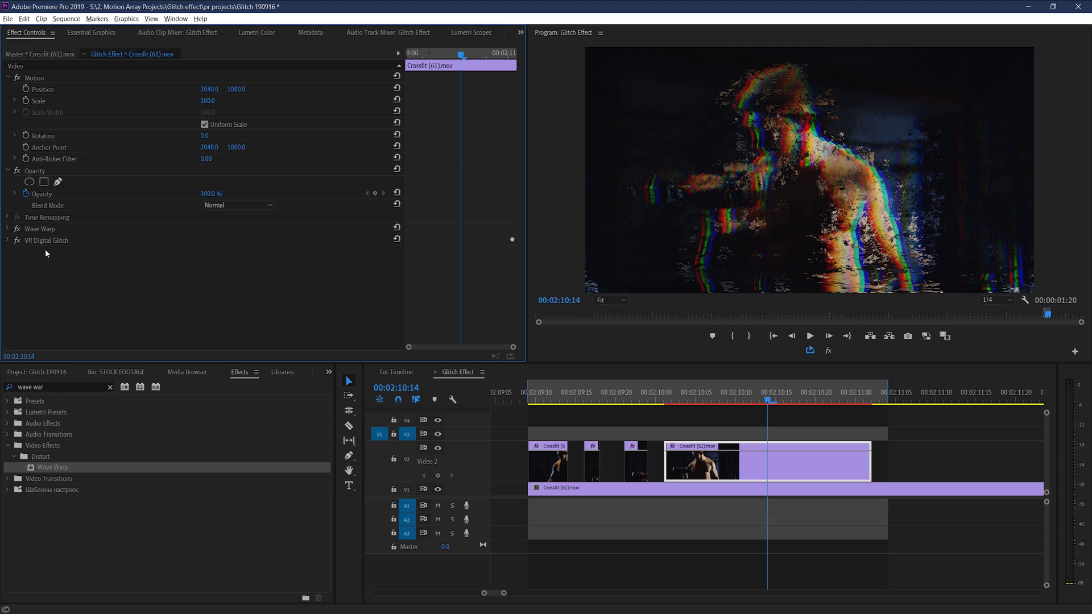
Step: Try an adjustment layer on V3 above the last glitch piece, and remove it again
left_click(41, 372)
left_click_drag(60, 431, 669, 434)
left_click(682, 434)
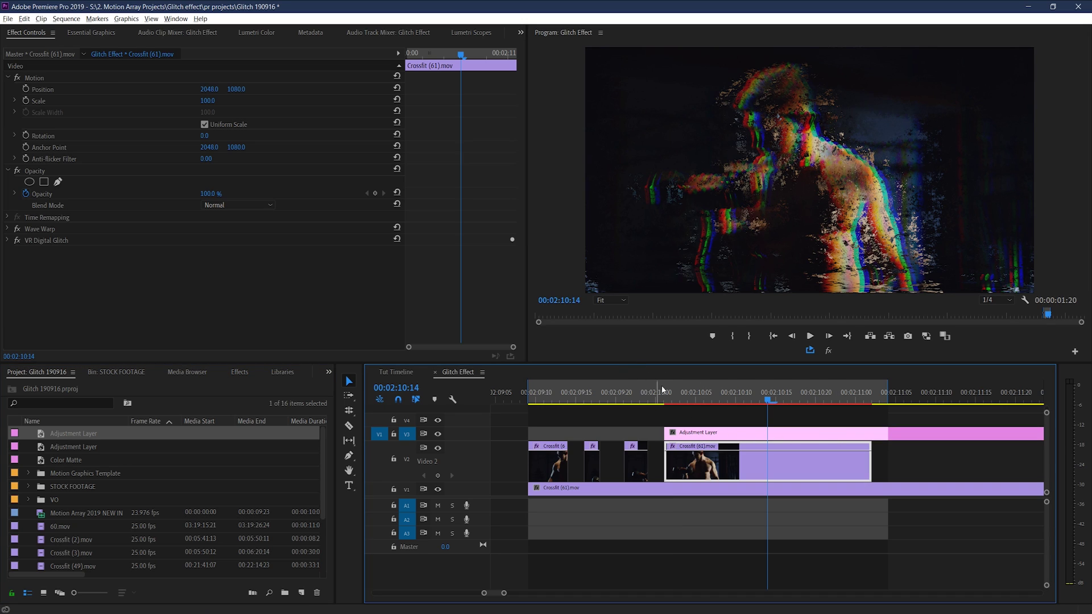
key("Delete")
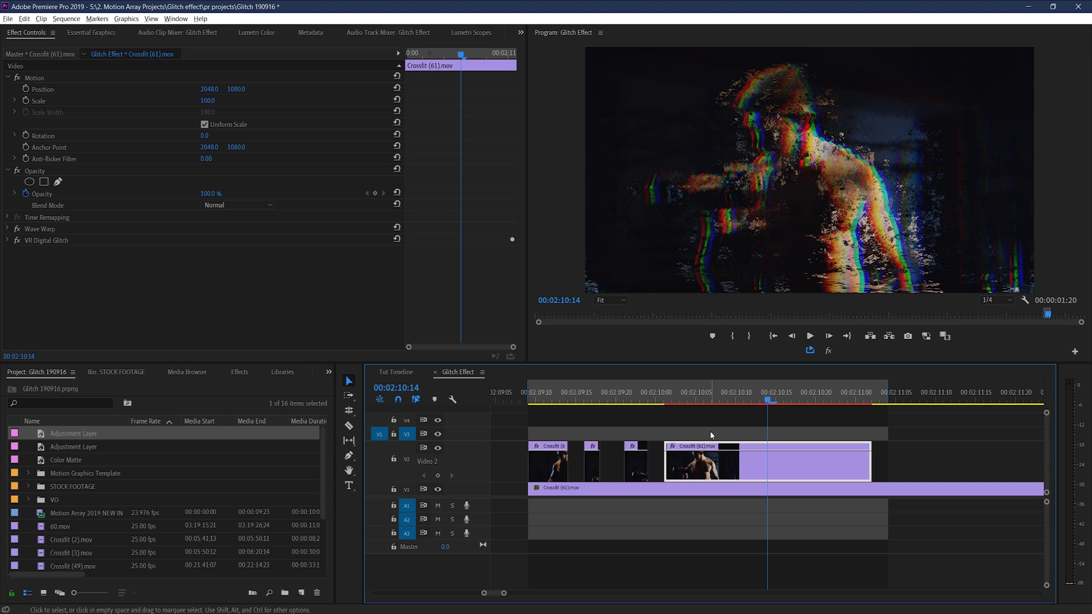
Step: Expand the Wave Warp settings, set Wave Type to Square, and look through the other wave types
left_click(7, 228)
scroll(518, 159, "down", 2)
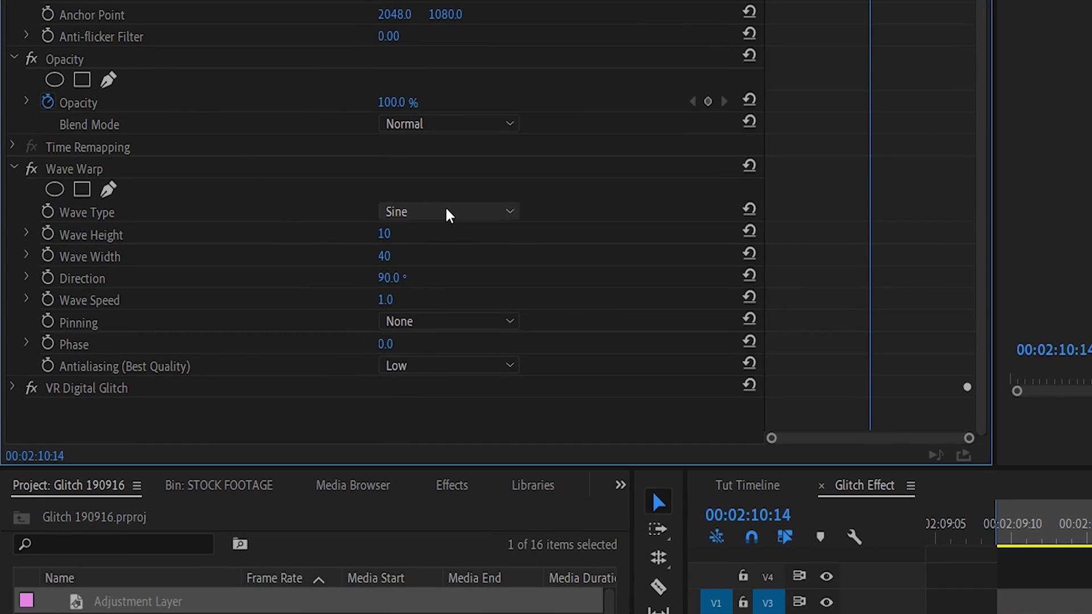
left_click(446, 213)
left_click(439, 254)
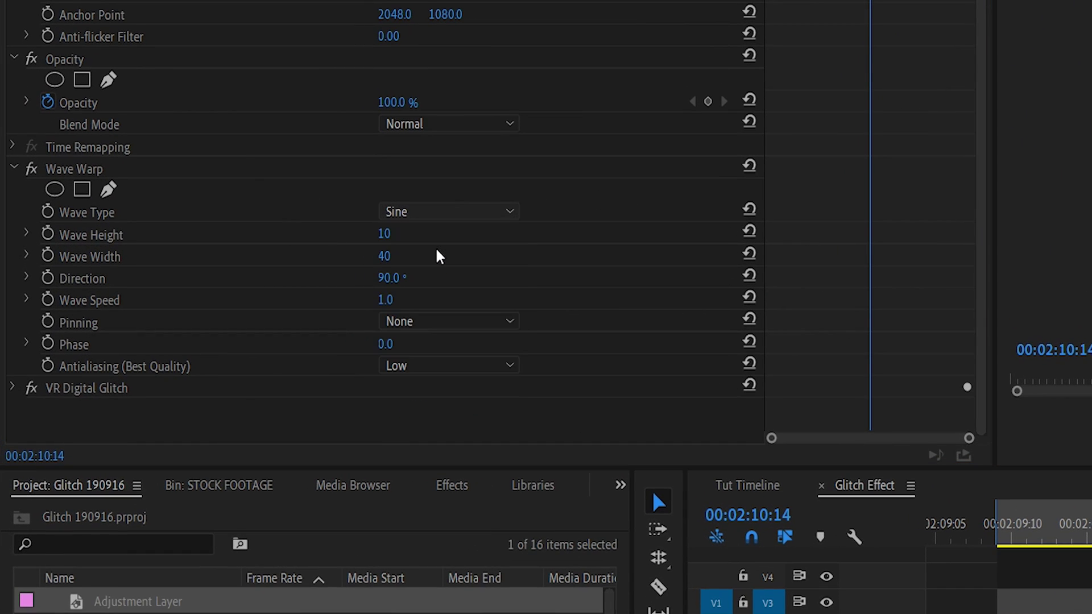
left_click(466, 214)
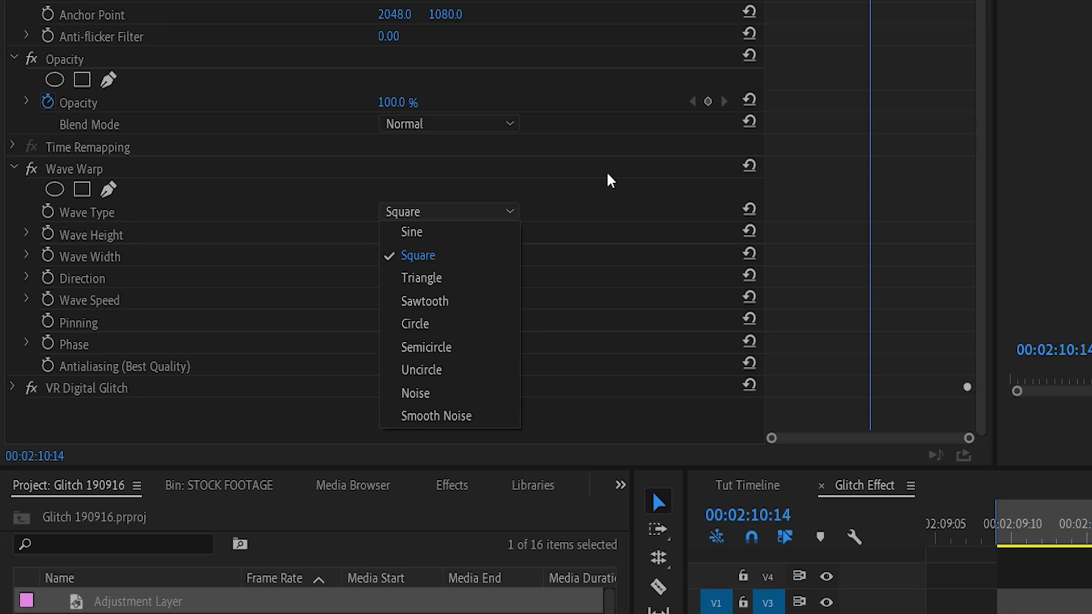
left_click(603, 196)
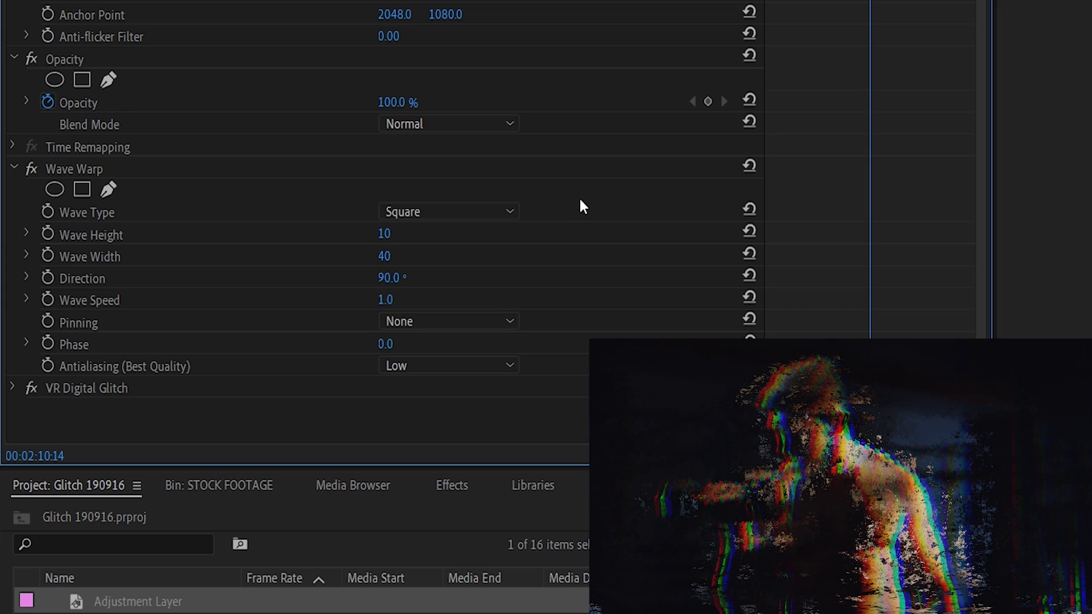
Step: Temporarily disable VR Digital Glitch and set Wave Warp's Wave Height to 52 and Wave Width to 18
left_click(31, 388)
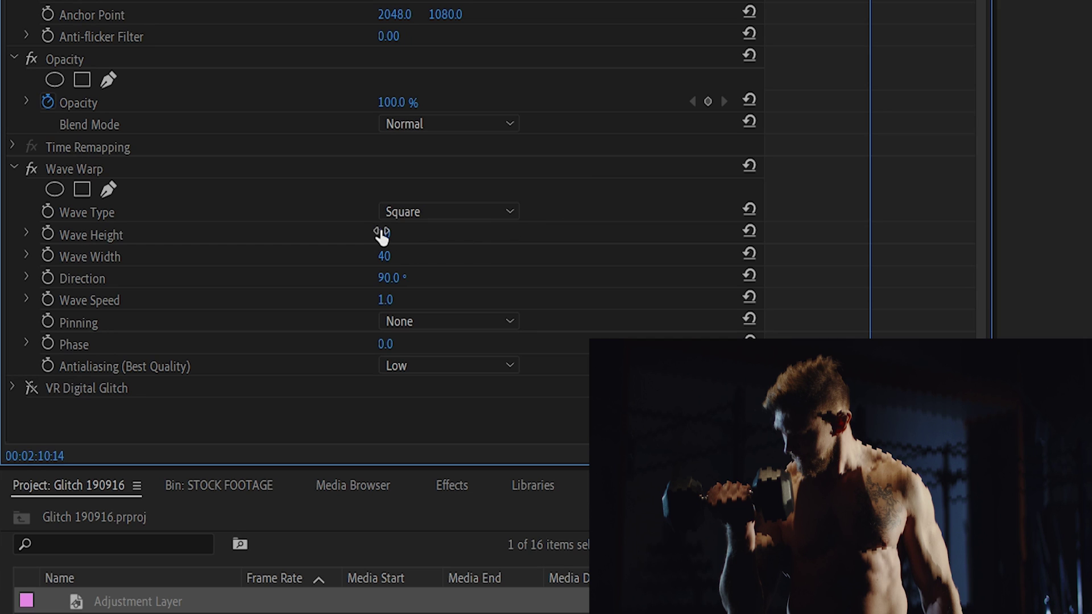
left_click_drag(384, 233, 371, 256)
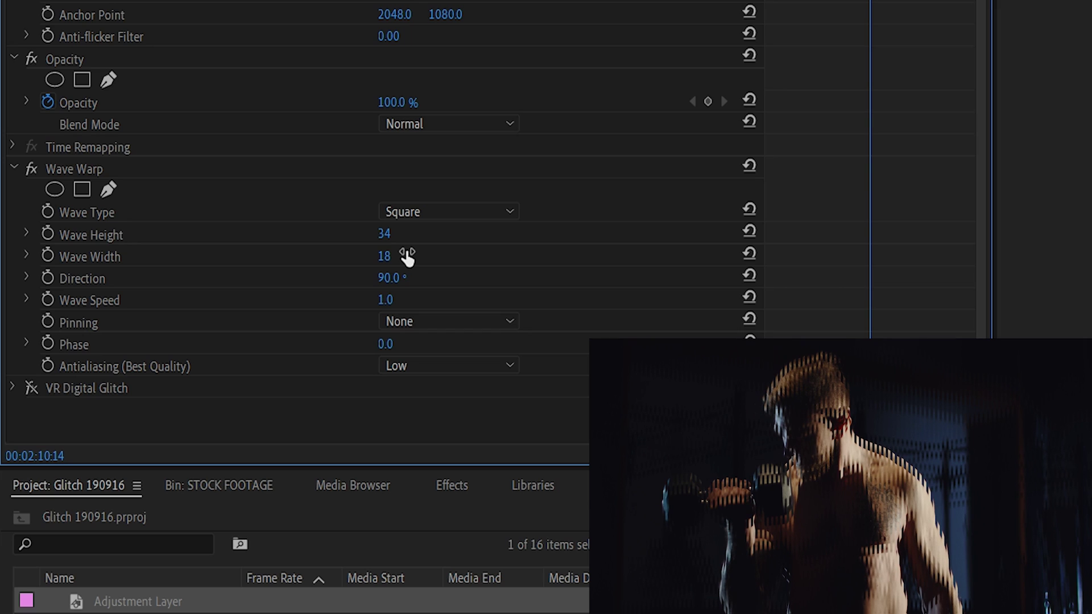
left_click_drag(384, 233, 394, 233)
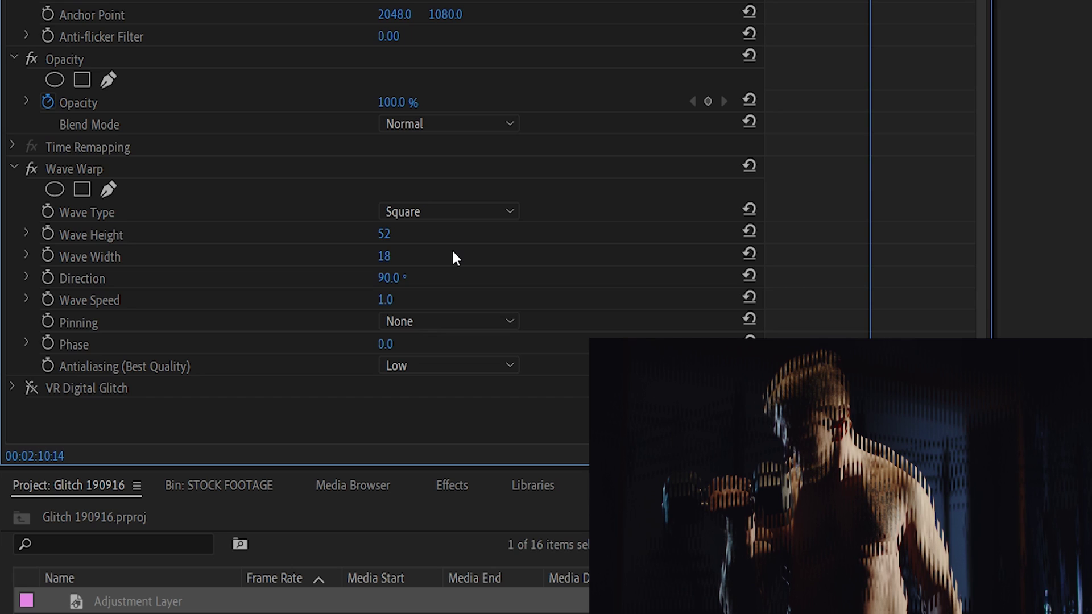
Step: Try Wave Warp directions of 0° and 134°, undoing the first before trying the second
left_click(392, 278)
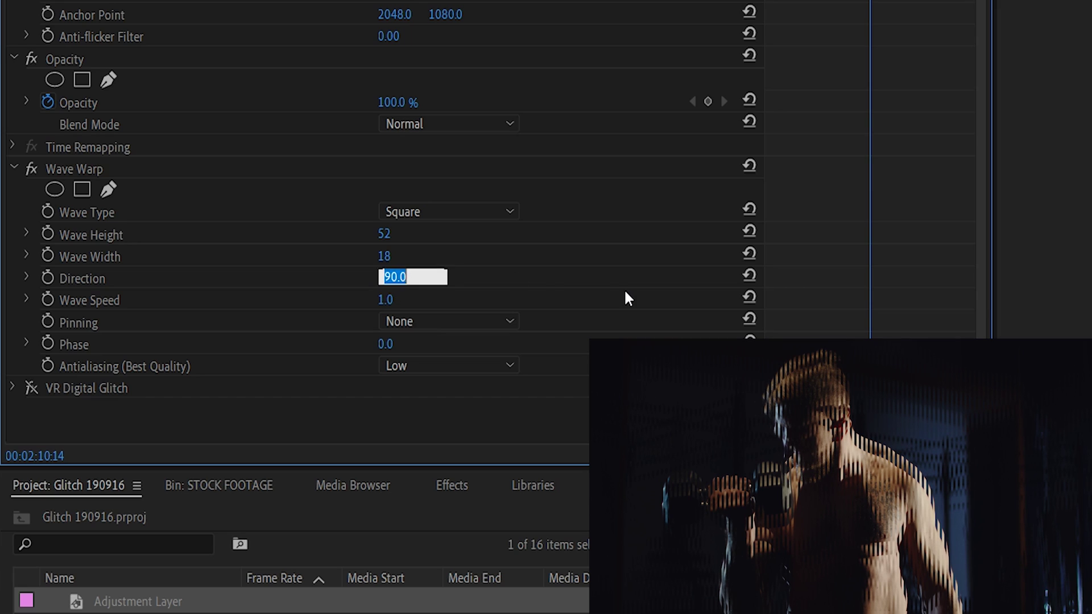
type("0")
key("Return")
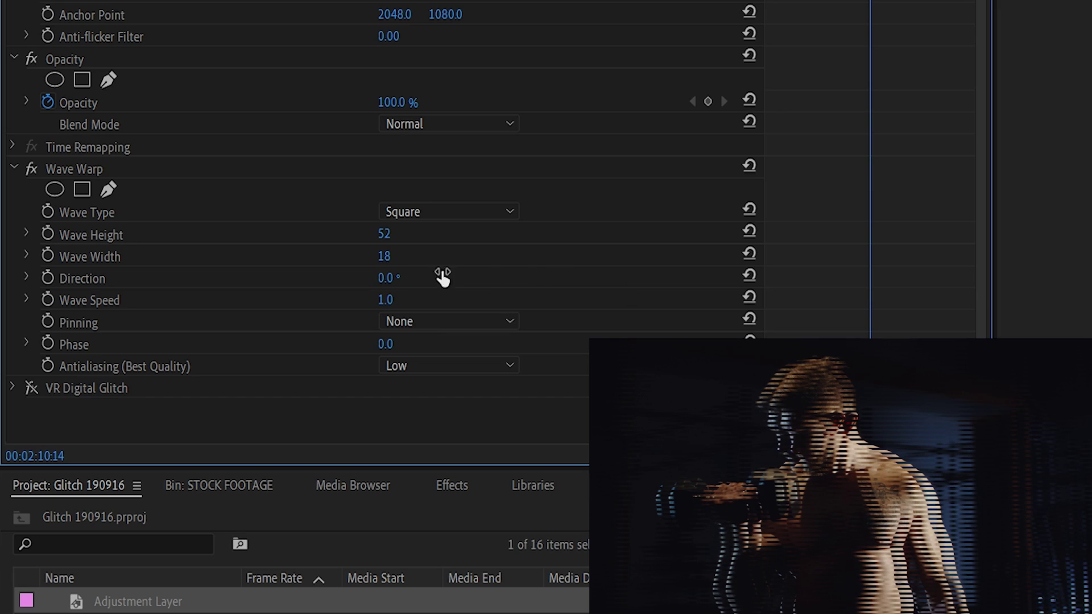
key("ctrl+z")
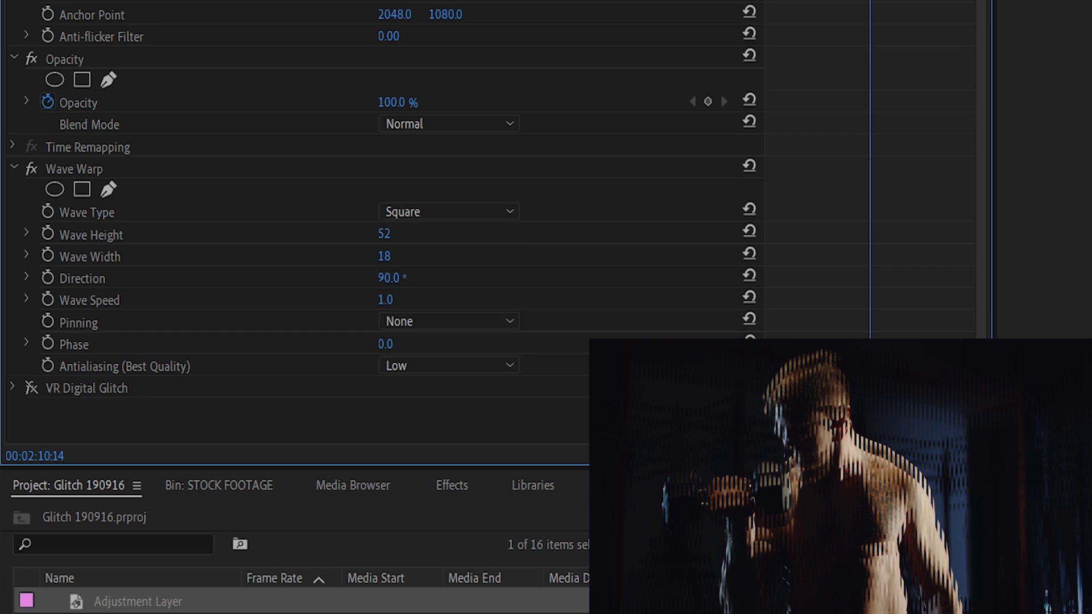
left_click_drag(390, 278, 416, 278)
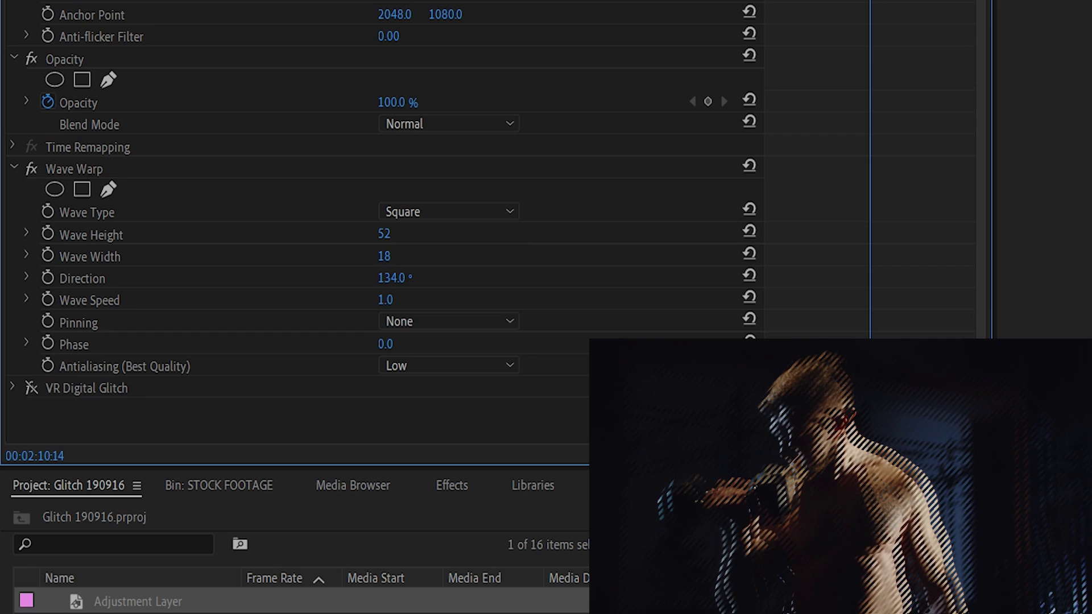
Step: Set Wave Warp's Direction to 0° and its Wave Speed to 10.4
left_click(413, 278)
type("0")
key("Return")
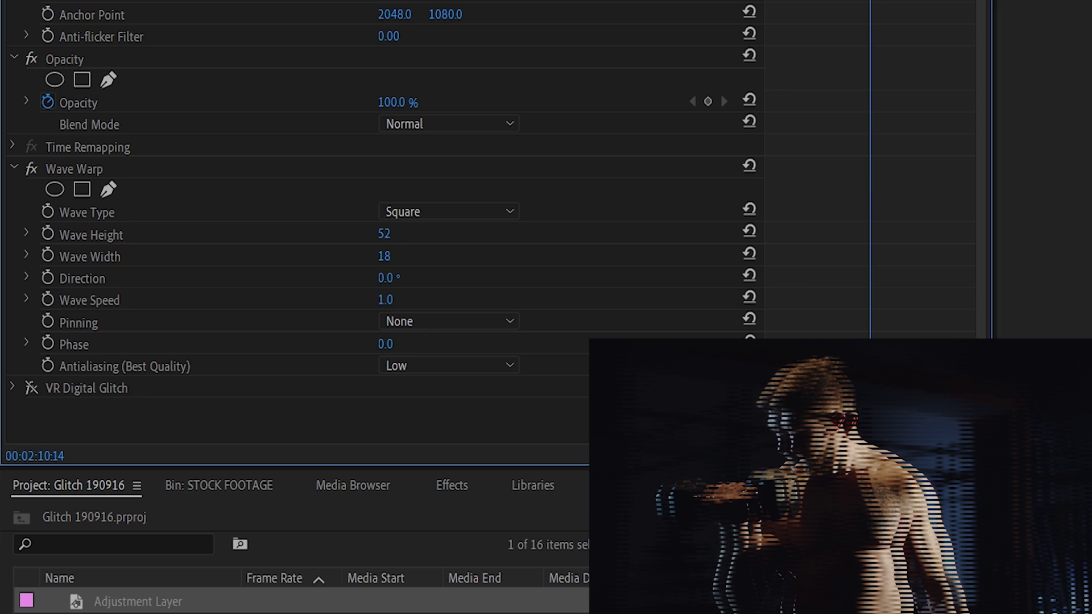
left_click_drag(385, 300, 408, 301)
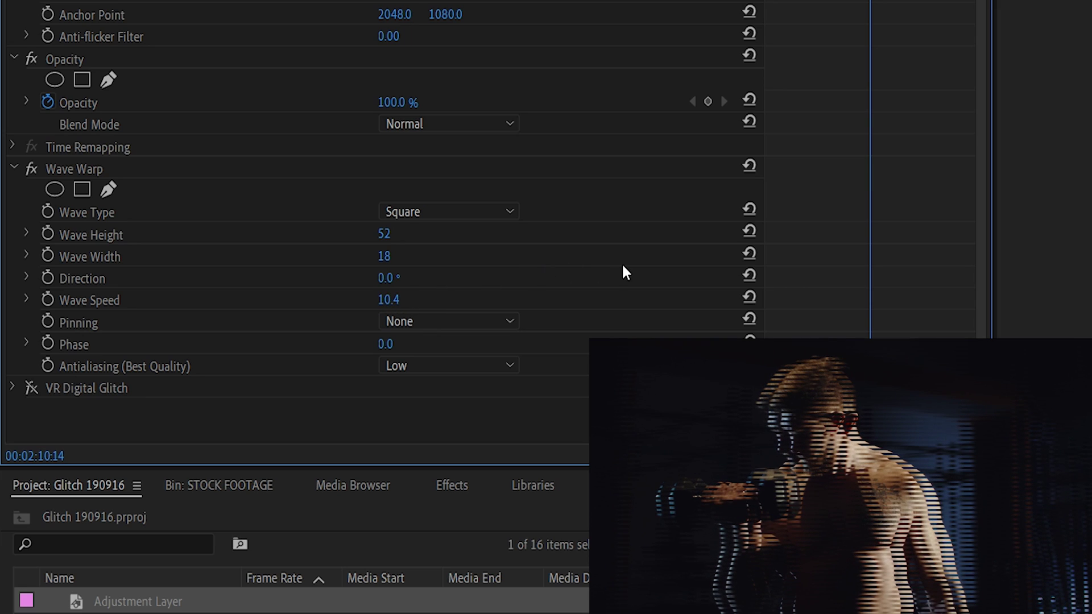
Step: Set Wave Warp's Pinning to All Edges and re-enable the VR Digital Glitch effect
left_click(489, 323)
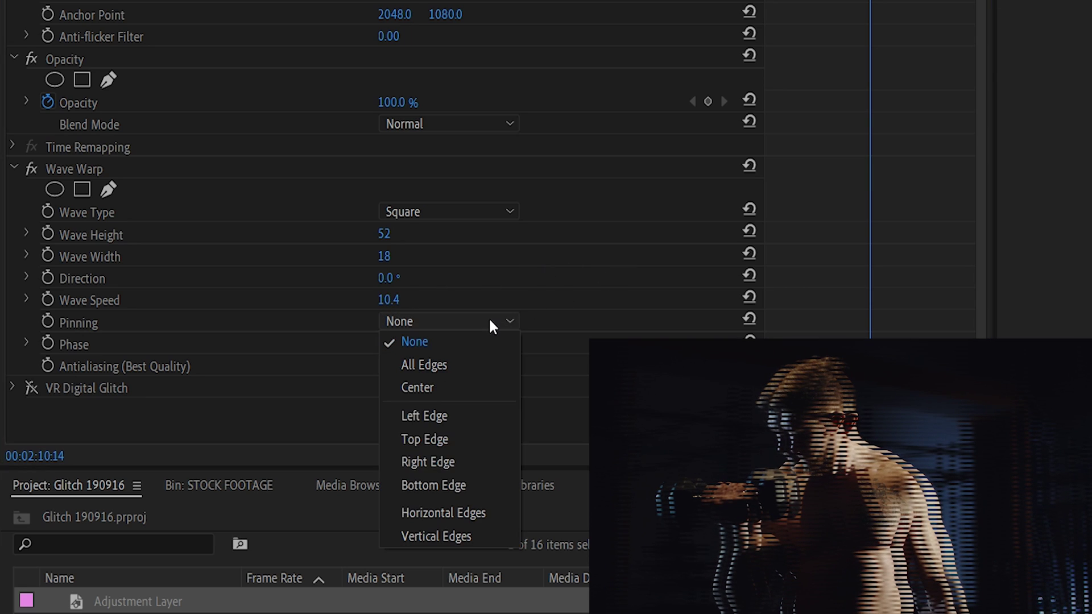
left_click(472, 365)
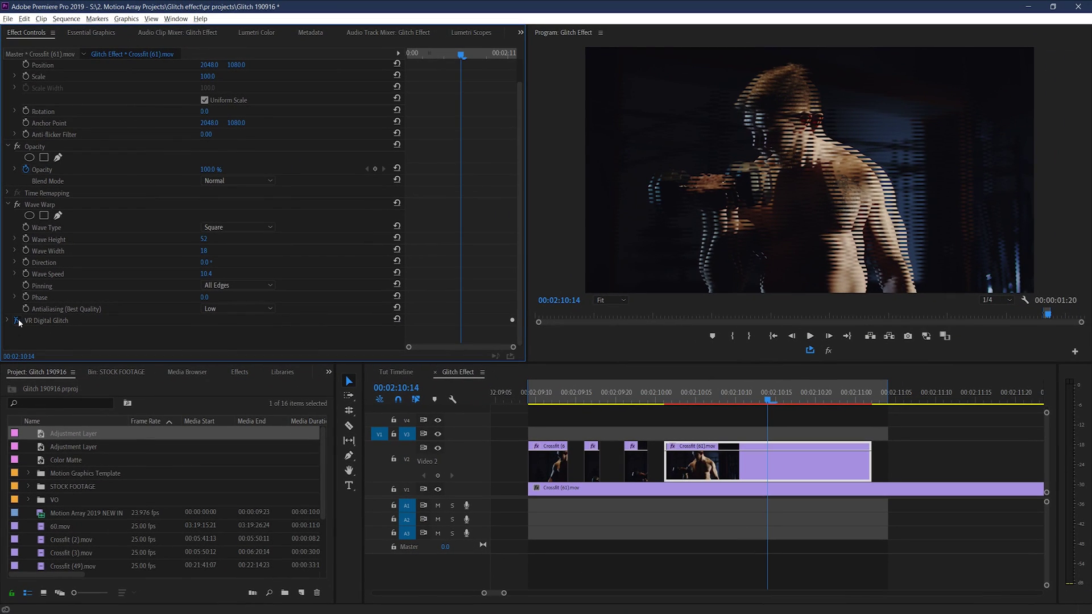
left_click(17, 321)
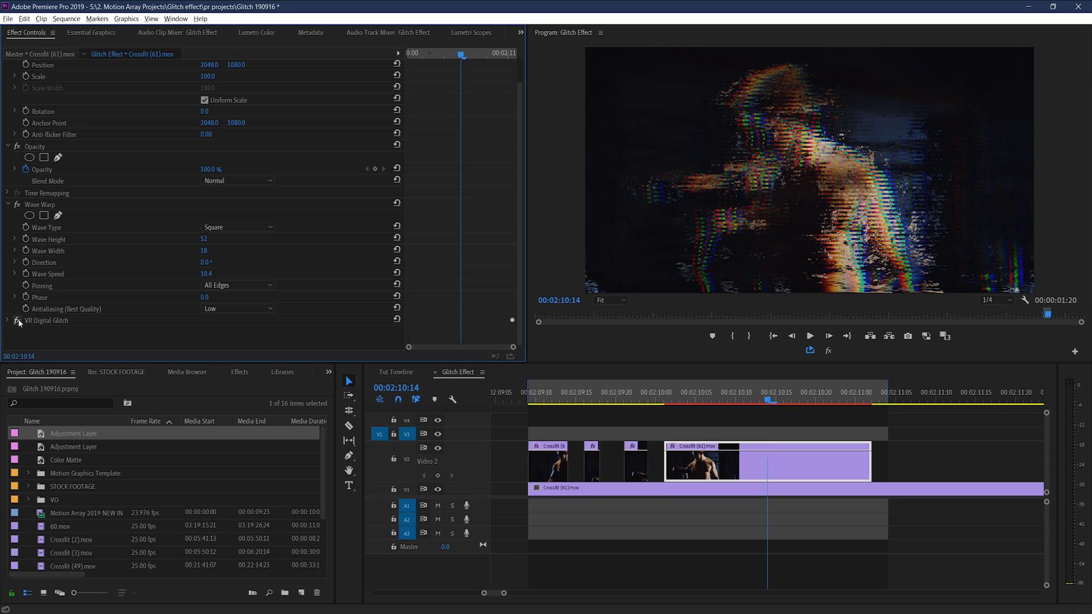
Step: Deselect the clip and render a preview of the marked glitch section
left_click(932, 434)
key("minus")
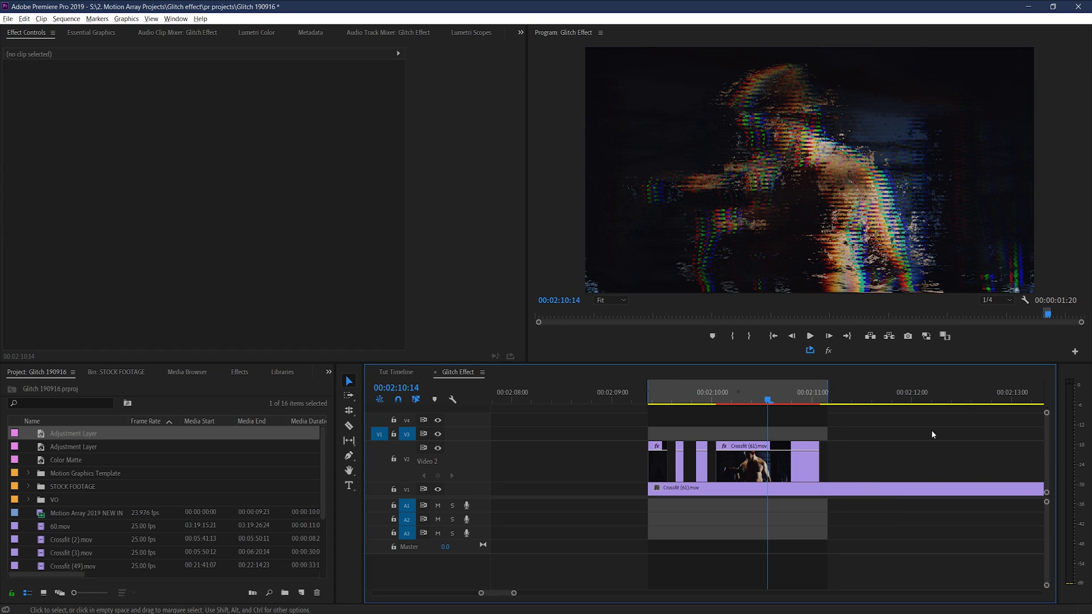
key("Return")
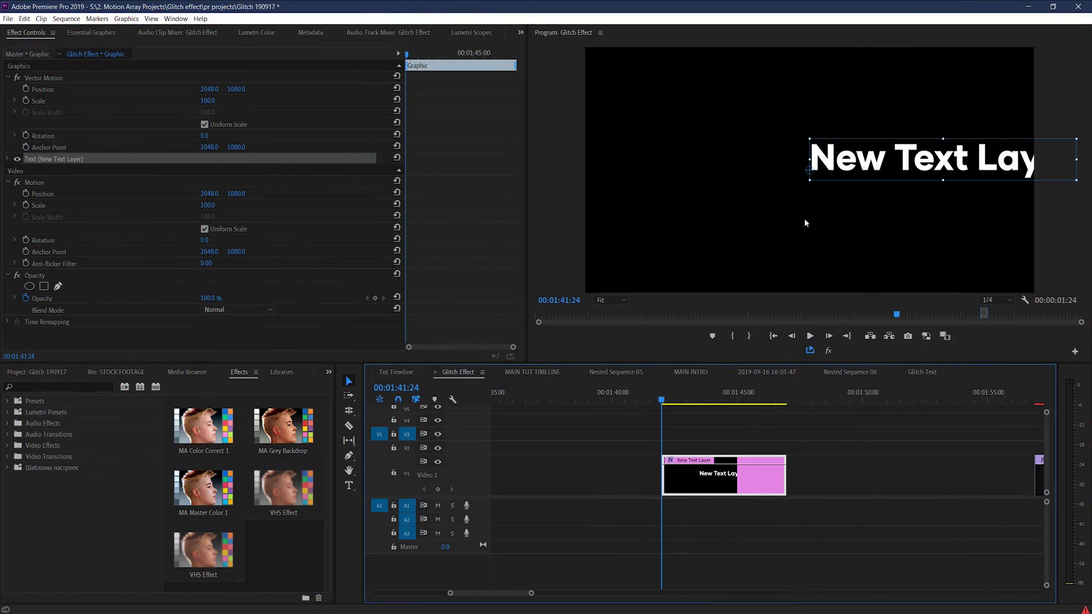
Step: Move the new text layer toward the middle of the frame and replace its text with MOTION ARRAY
left_click_drag(849, 168, 720, 177)
double_click(720, 177)
type("MOTION ARRAY")
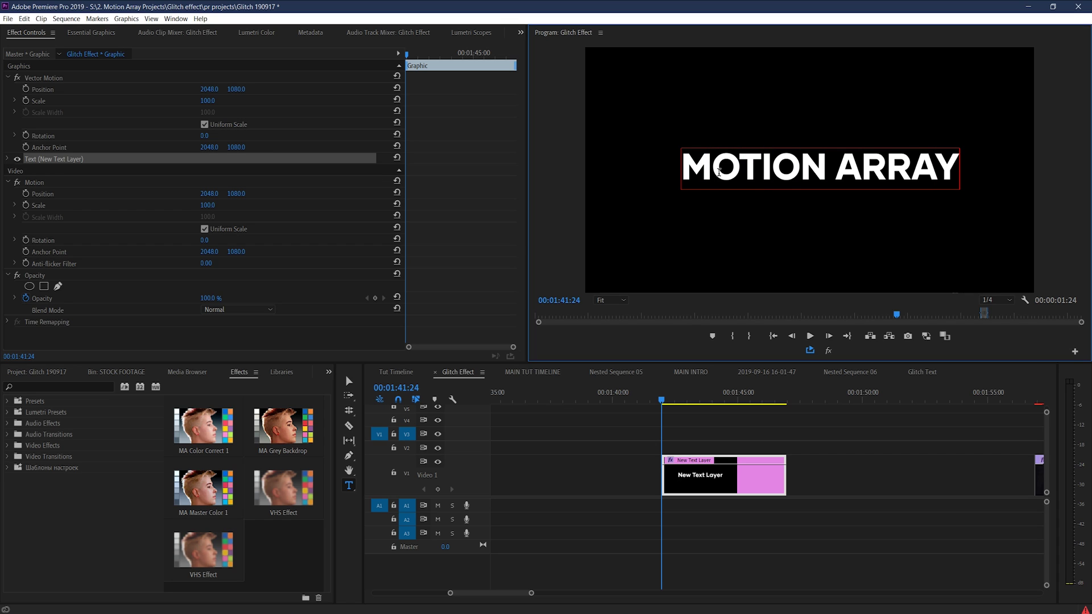
left_click(797, 432)
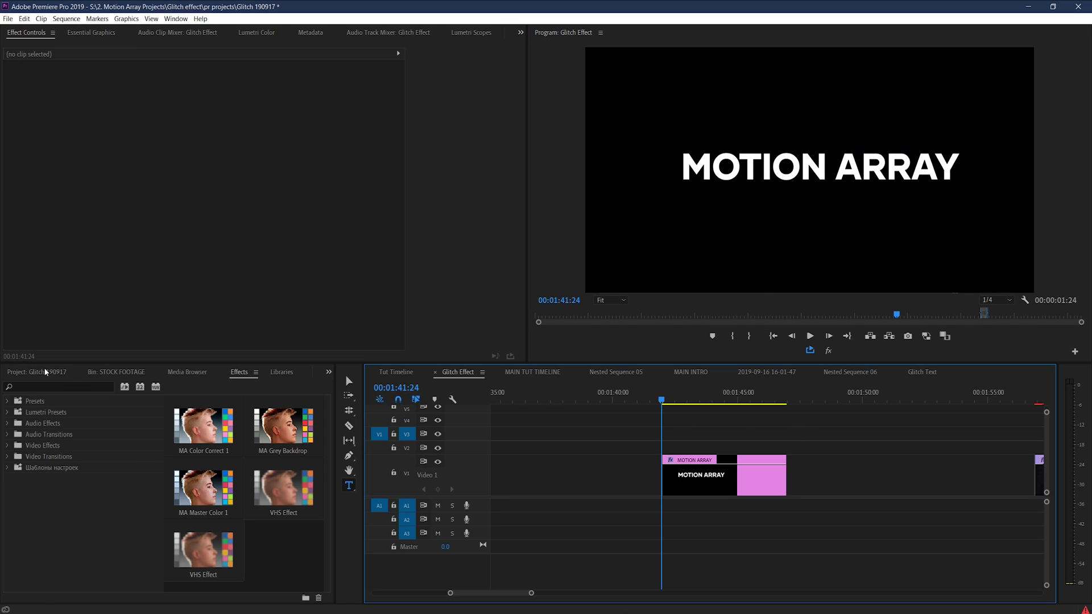
Step: Place an adjustment layer on V2 above the MOTION ARRAY title, spanning the title's full length
left_click(45, 372)
left_click_drag(323, 559, 665, 448)
Step: Copy the VR Digital Glitch effect from the Crossfit clip further along and paste it onto the adjustment layer above the title
key("minus")
left_click(915, 472)
left_click(46, 241)
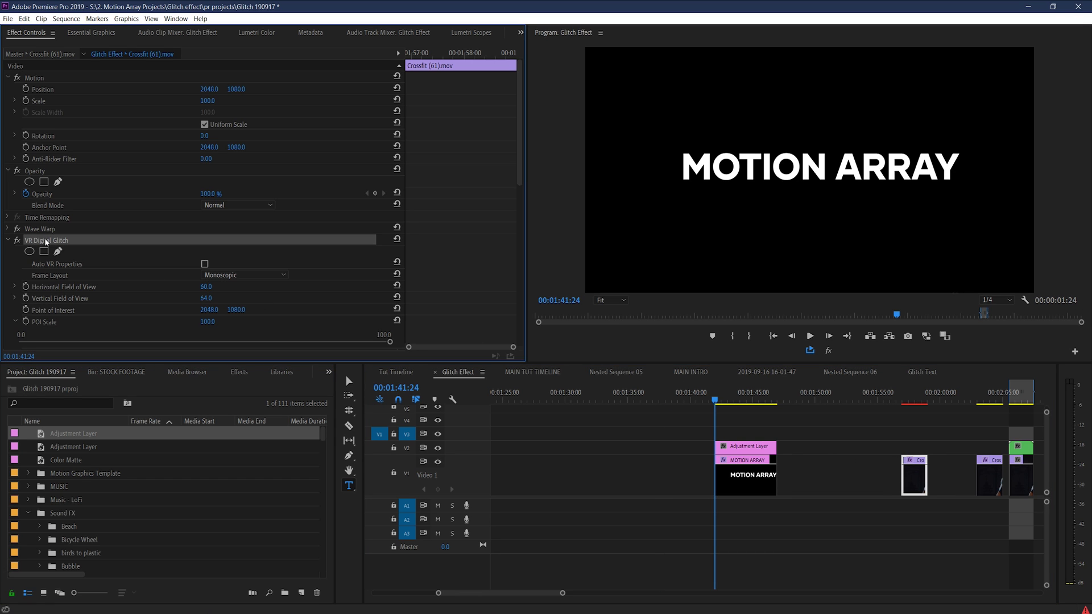
right_click(46, 242)
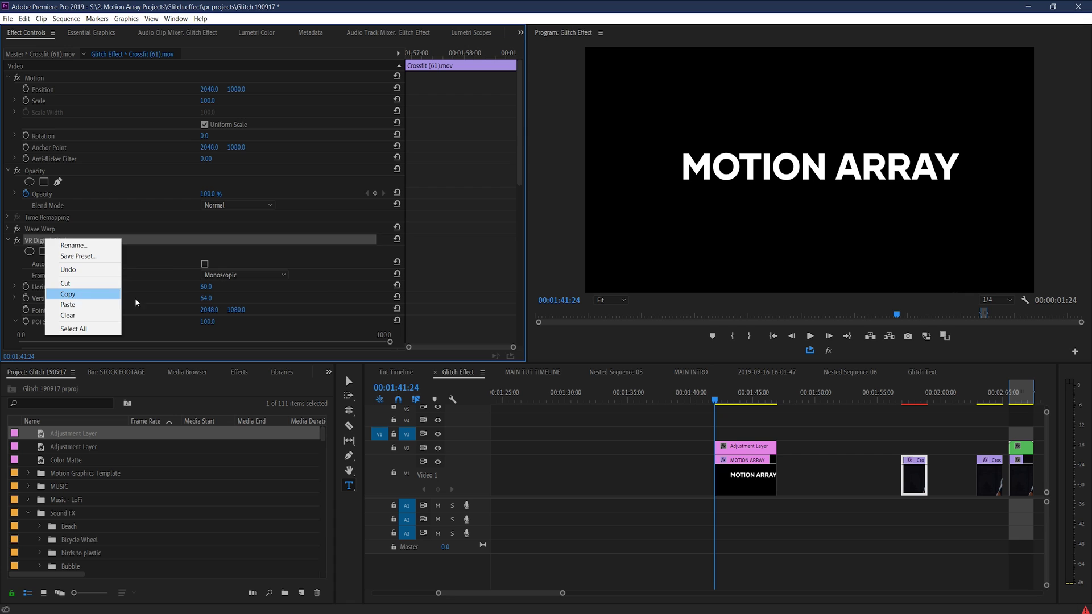
left_click(78, 301)
key("equal")
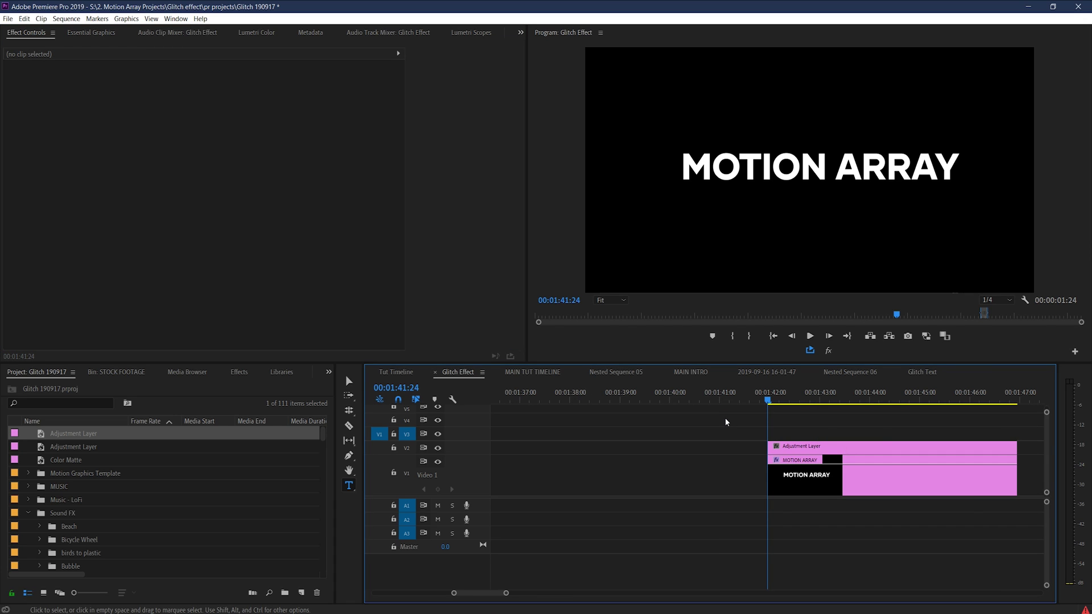
left_click(779, 447)
Step: Cut the title's adjustment layer near its beginning, delete a short piece to leave a gap, and play back the result
key("c")
key("Right")
left_click(776, 447)
key("equal")
key("equal")
left_click(792, 448)
key("v")
left_click(780, 448)
key("Delete")
key("space")
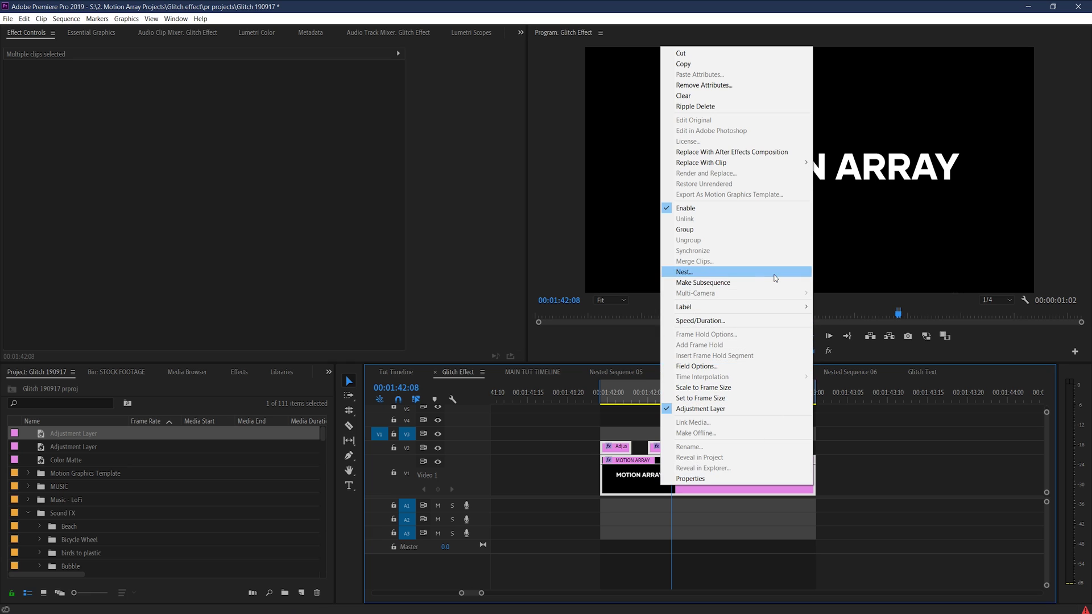
Step: Nest the title and its adjustment layer pieces into one sequence named Glitch Text
left_click(774, 277)
key("Return")
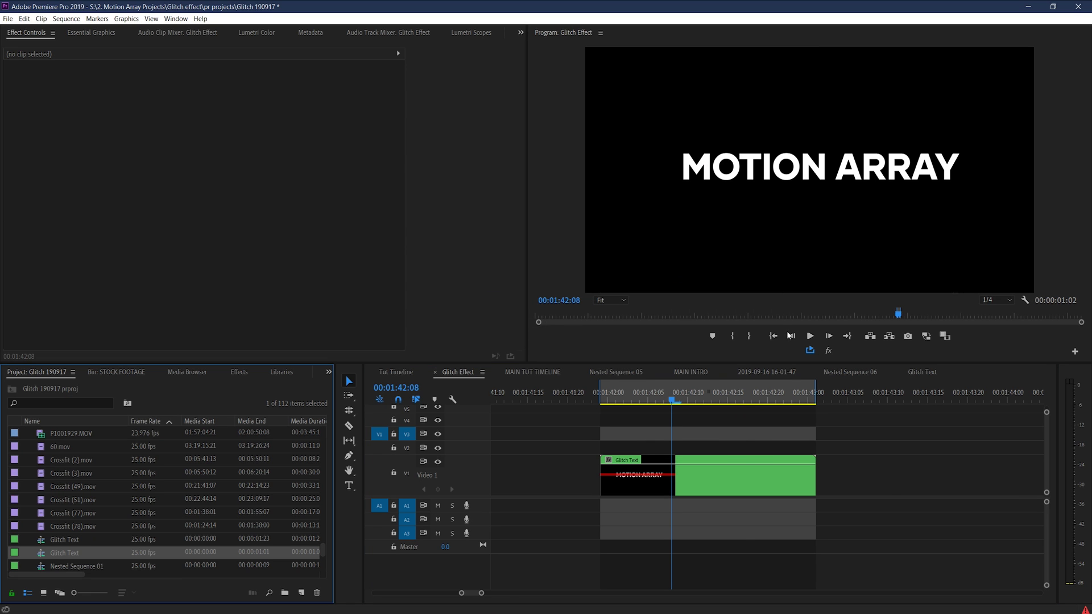
left_click_drag(766, 477, 852, 449)
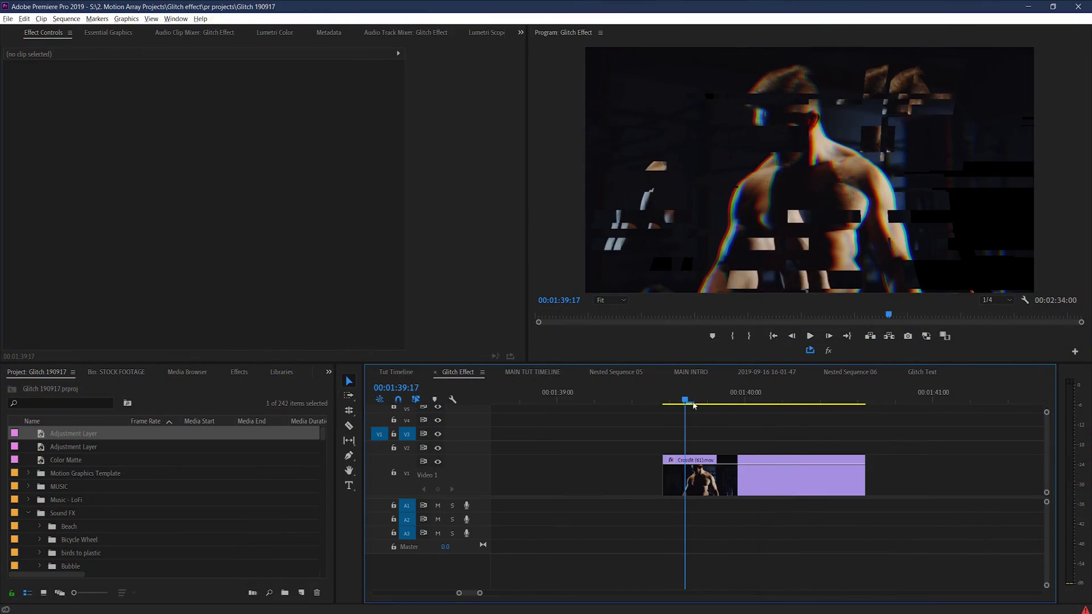
Step: Examine the glitched Crossfit clip and the footage before the cut between the two clips under the adjustment layer
left_click_drag(695, 405, 746, 440)
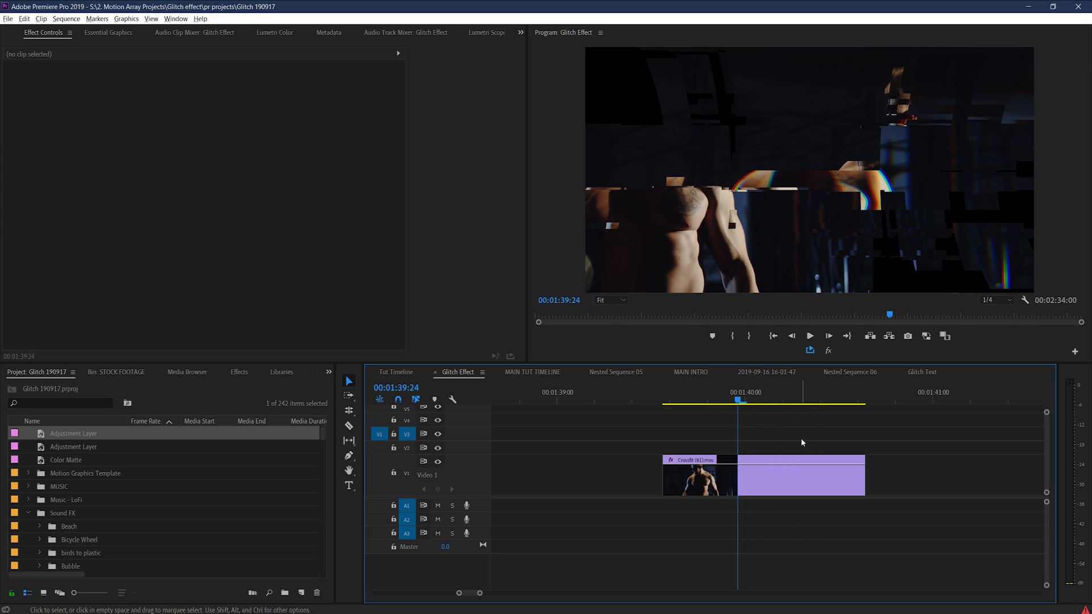
key("minus")
left_click(883, 399)
key("equal")
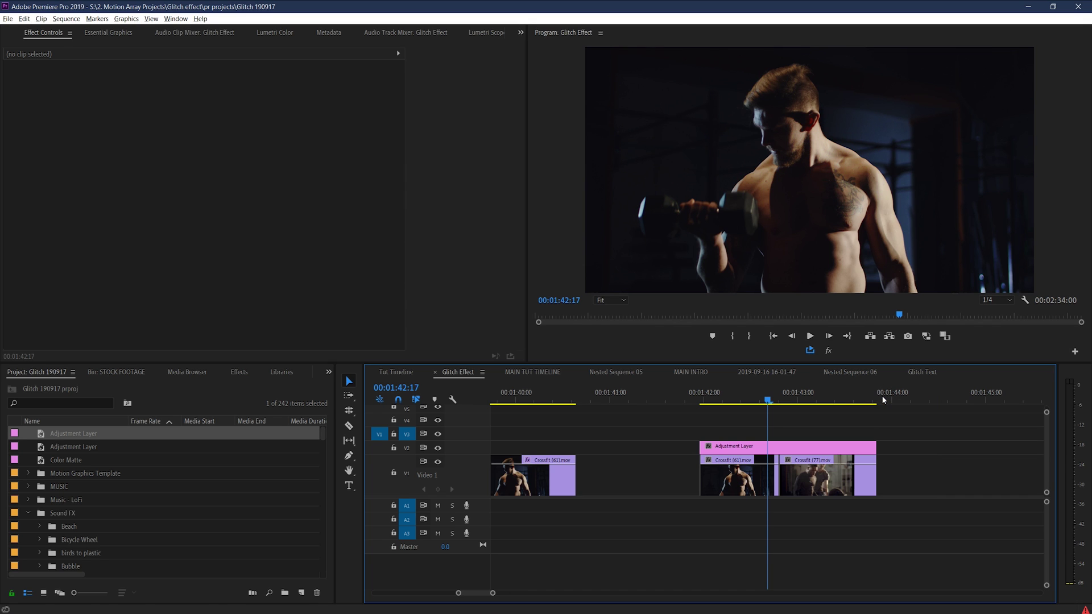
left_click_drag(737, 405, 753, 426)
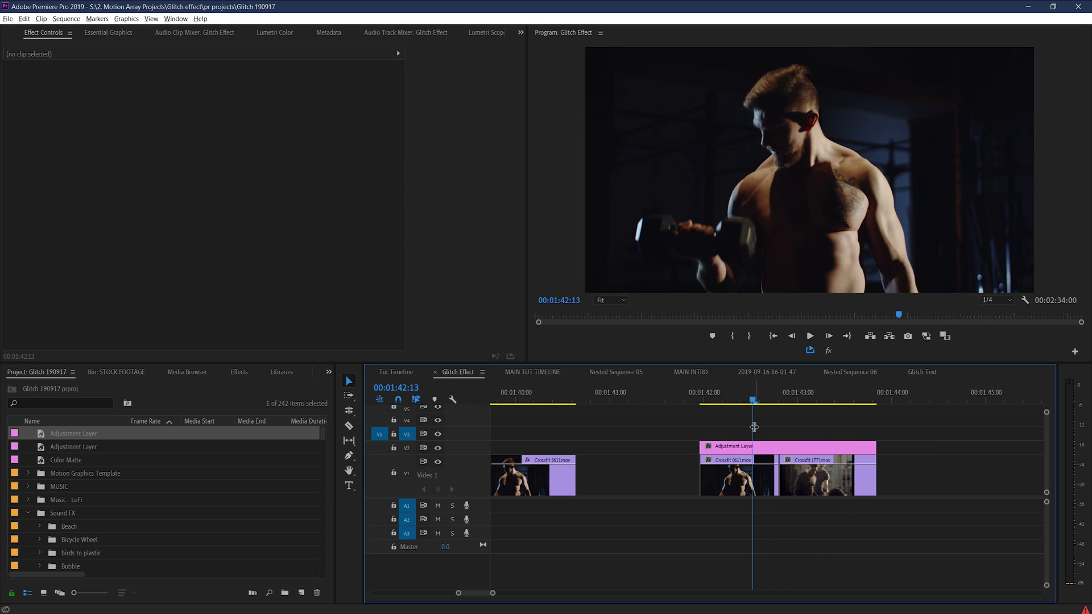
Step: Copy the VR Digital Glitch effect from the earlier Crossfit (61) clip and paste it onto the adjustment layer spanning the two clips
left_click(548, 481)
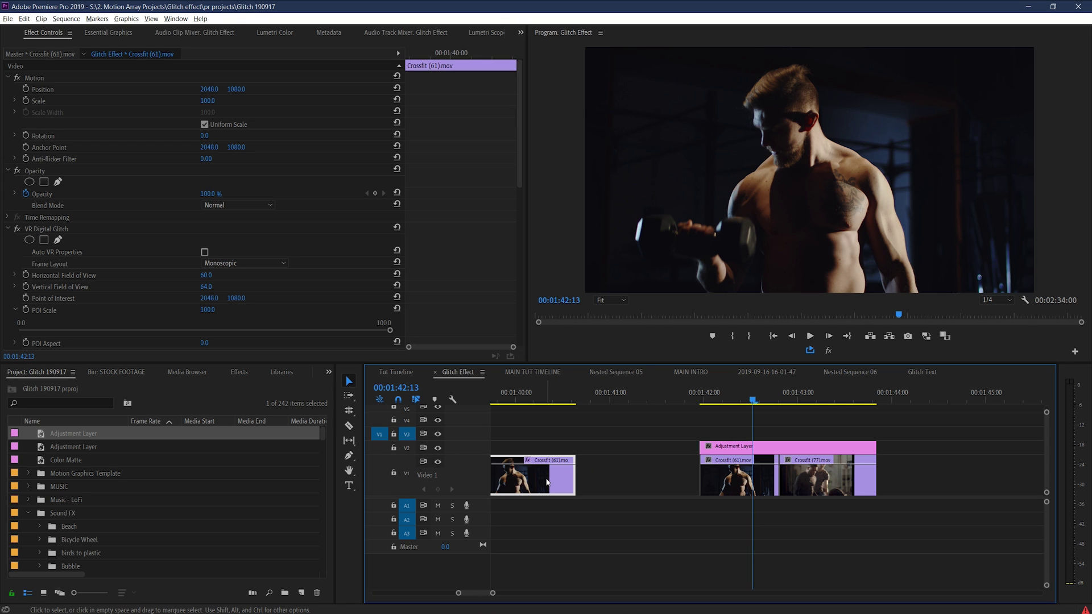
left_click(65, 229)
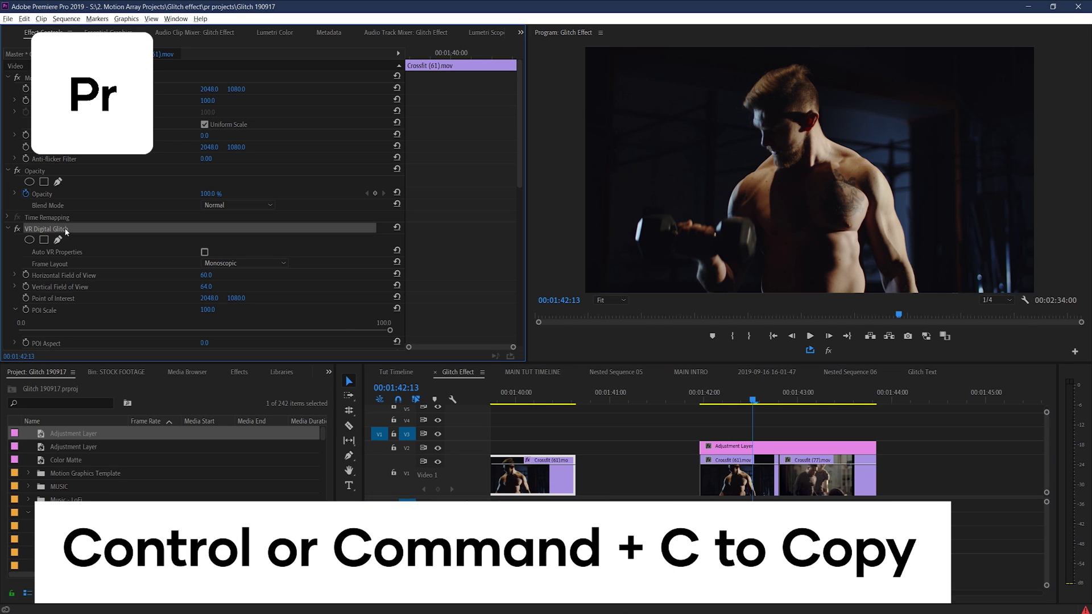
left_click(770, 447)
key("ctrl+v")
Step: Shorten the adjustment layer to a few frames around the cut between the two clips and play back the transition
key("equal")
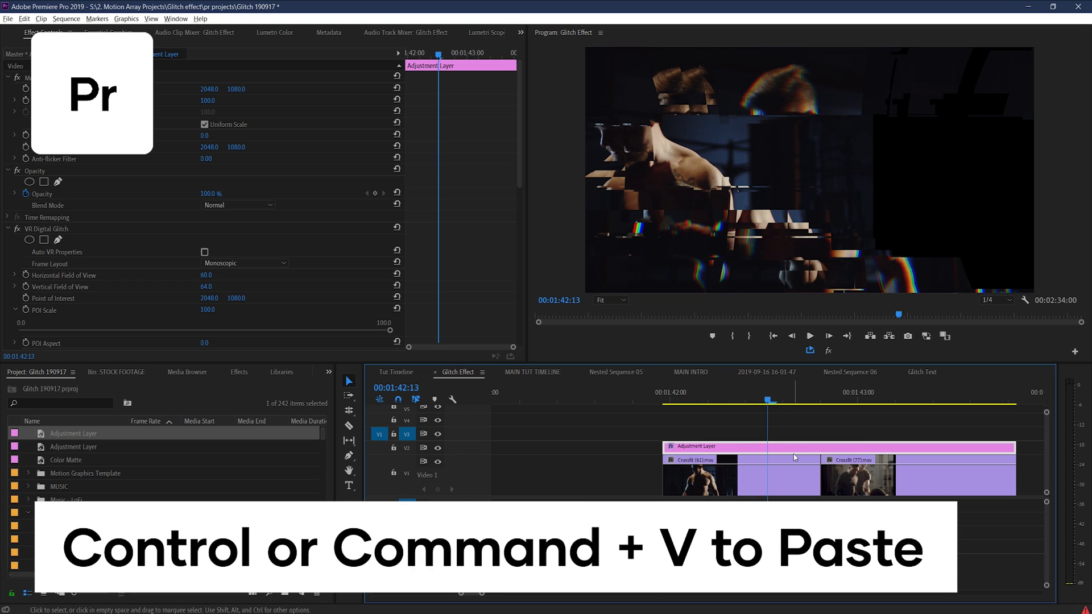
left_click_drag(790, 449, 865, 448)
key("Delete")
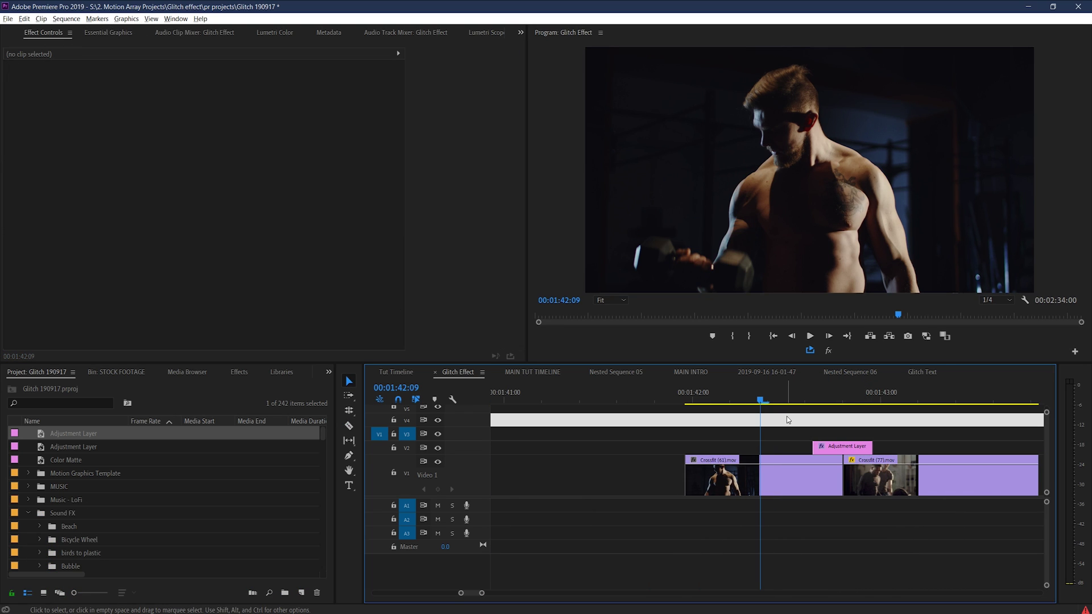
left_click(755, 398)
key("Right")
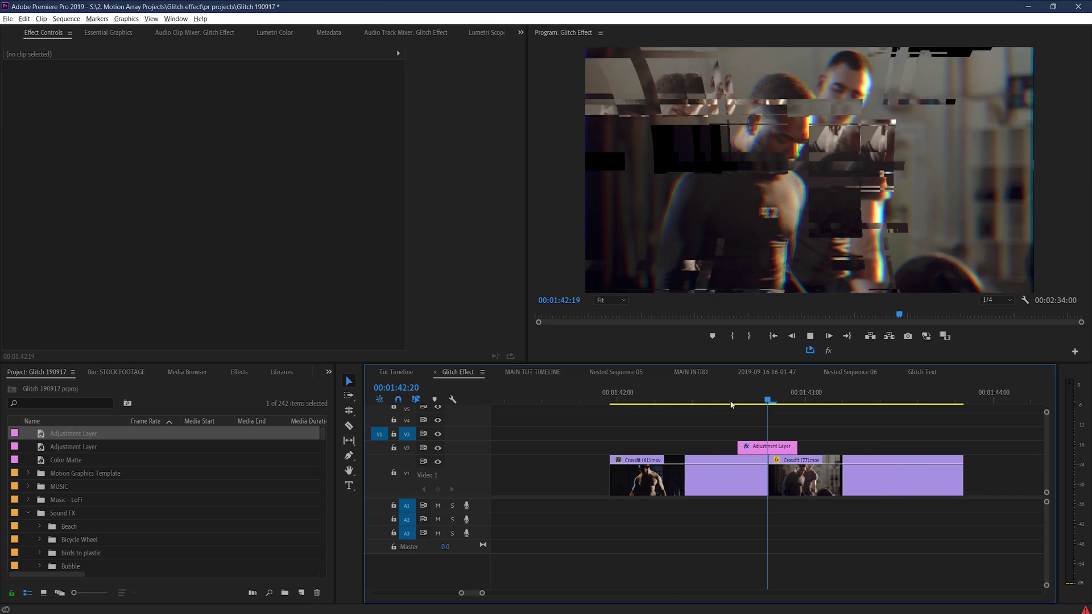
key("space")
key("minus")
left_click(660, 401)
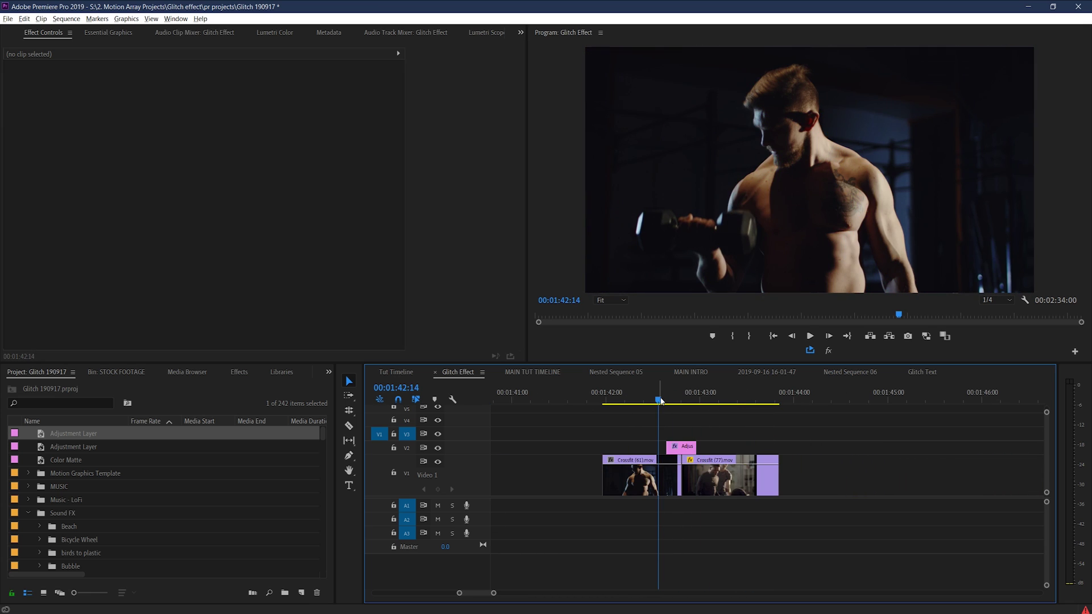
Step: Raise the Crossfit (77) clip to track V2 beneath the adjustment layer and extend Crossfit (61) under its first four frames
left_click_drag(662, 400, 686, 400)
key("equal")
left_click_drag(755, 445, 769, 483)
key("equal")
Step: Cut the overlapping start of Crossfit (77) into single-frame pieces and delete every second piece to leave gaps
key("c")
left_click(729, 447)
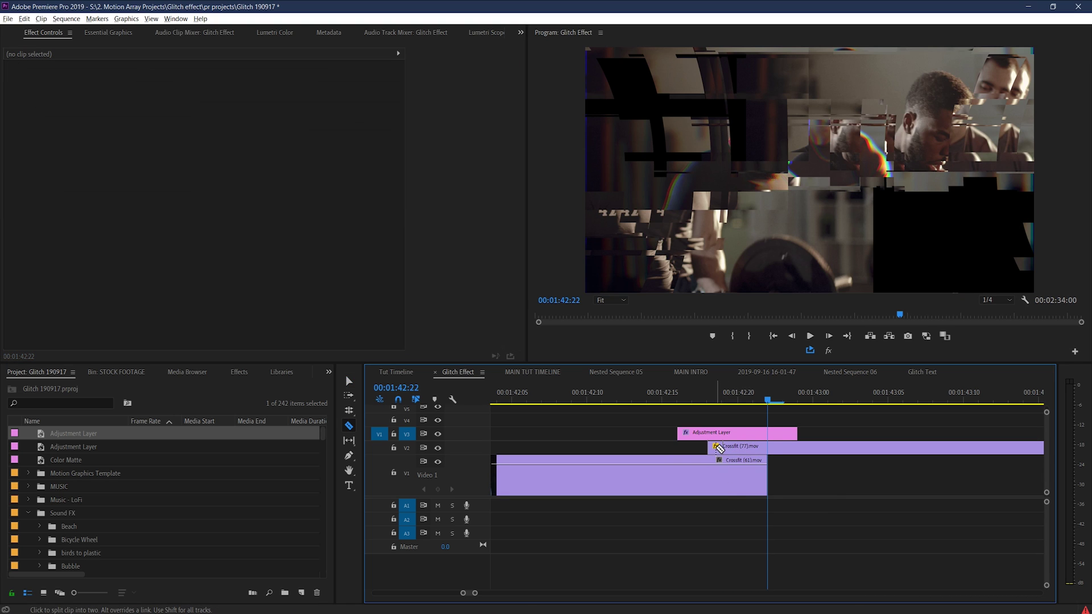
left_click(737, 448)
left_click(752, 447)
left_click(763, 448)
key("v")
left_click(729, 448)
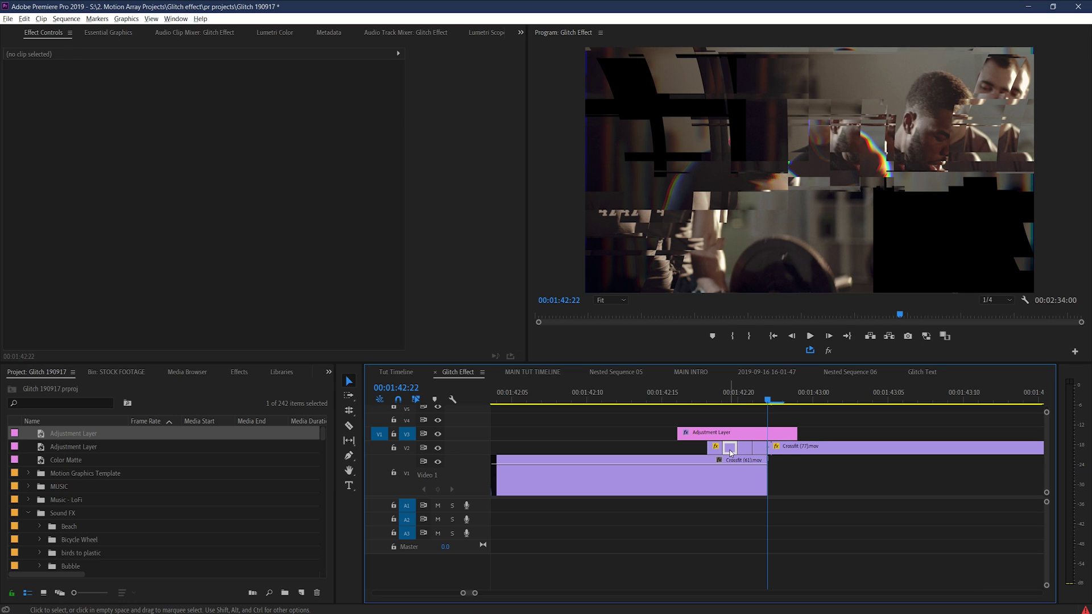
left_click(760, 452, "shift")
key("Delete")
Step: Scrub and play back the transition with the gaps in the overlap
left_click_drag(663, 398, 804, 409)
key("minus")
left_click(696, 393)
key("space")
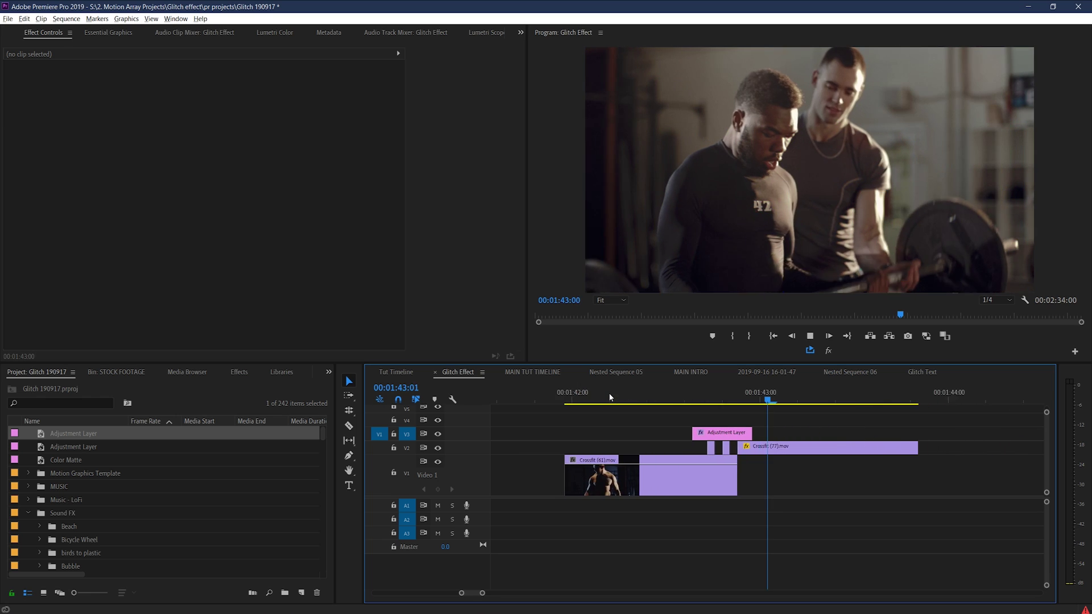
key("space")
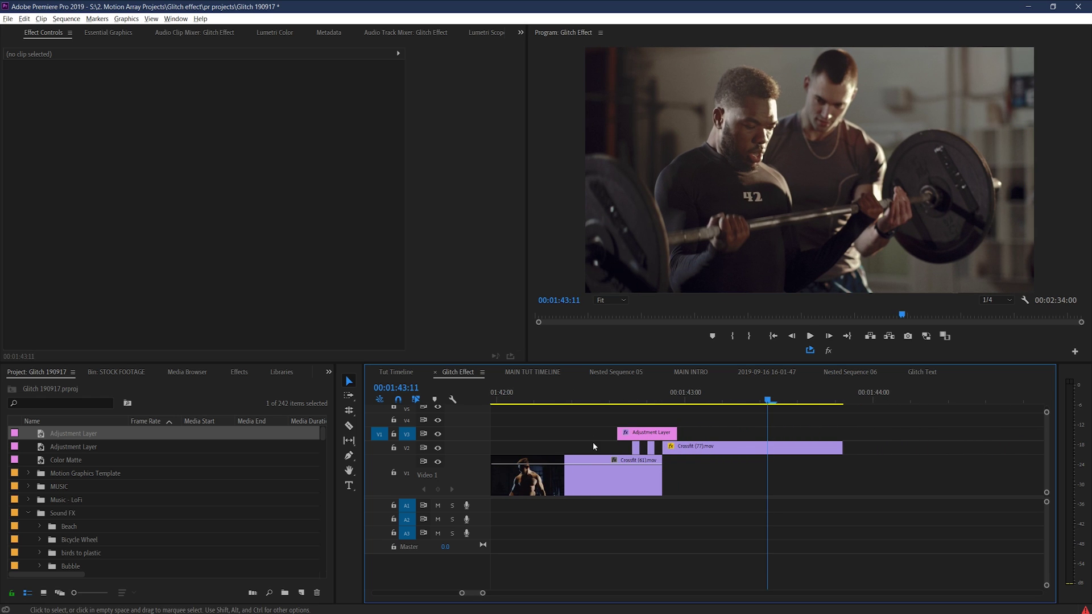
Step: Remove the leftover short pieces and extend the start of Crossfit (77) back over the overlap
left_click_drag(594, 442, 633, 447)
key("Delete")
left_click(646, 401)
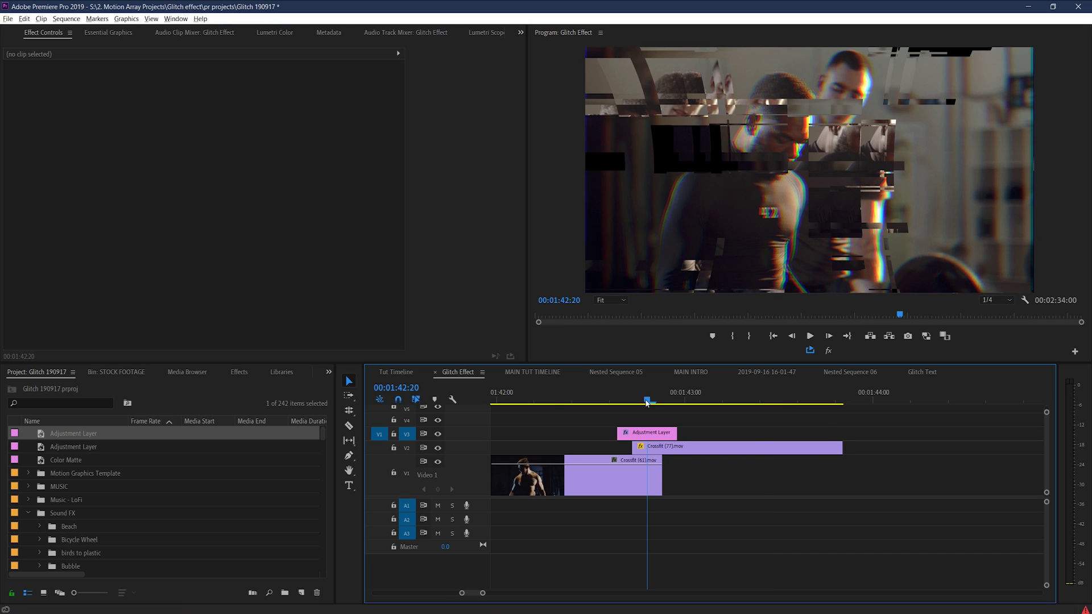
Step: Split Crossfit (77) where the Crossfit (61) clip beneath it ends, separating the overlapping section
key("=")
left_click(879, 448)
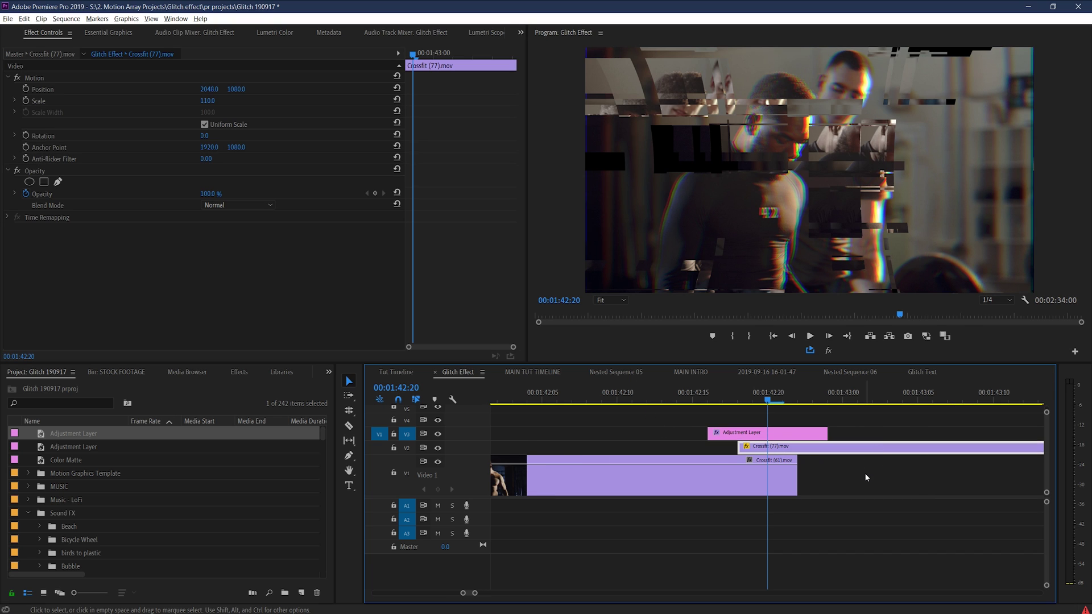
left_click_drag(750, 402, 738, 403)
key("c")
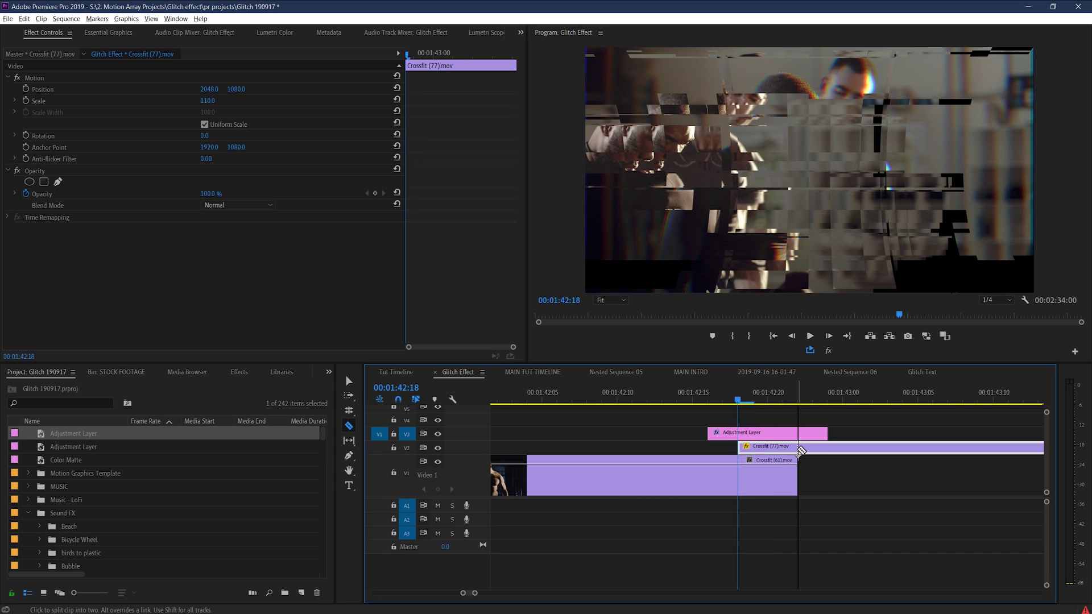
left_click(799, 449)
key("v")
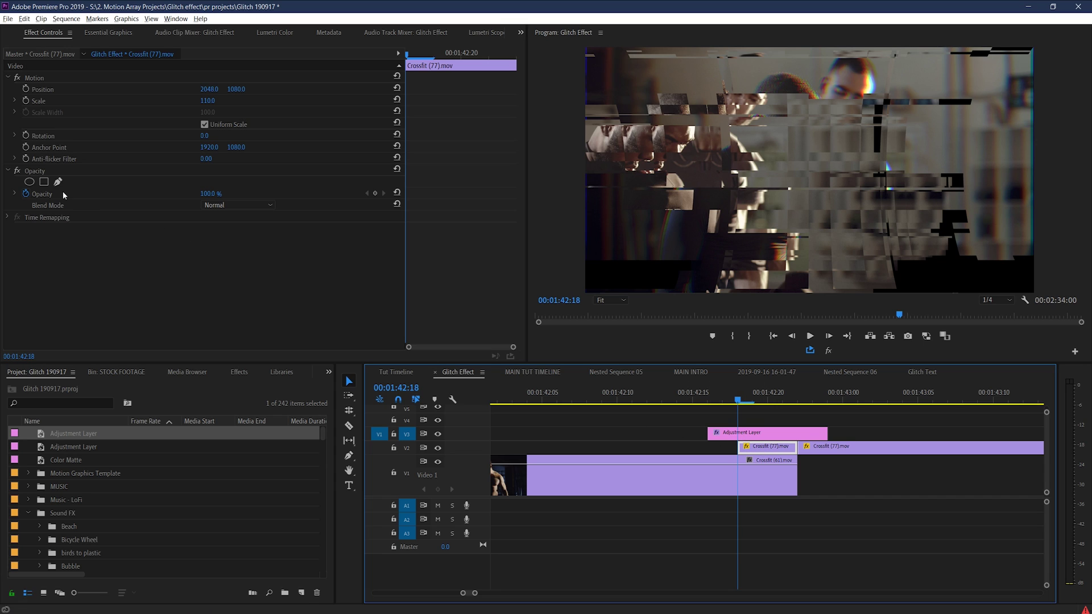
Step: Add a rectangular opacity mask with feather 0 to the overlapping Crossfit (77) piece and place it in the frame's upper right area
left_click(41, 182)
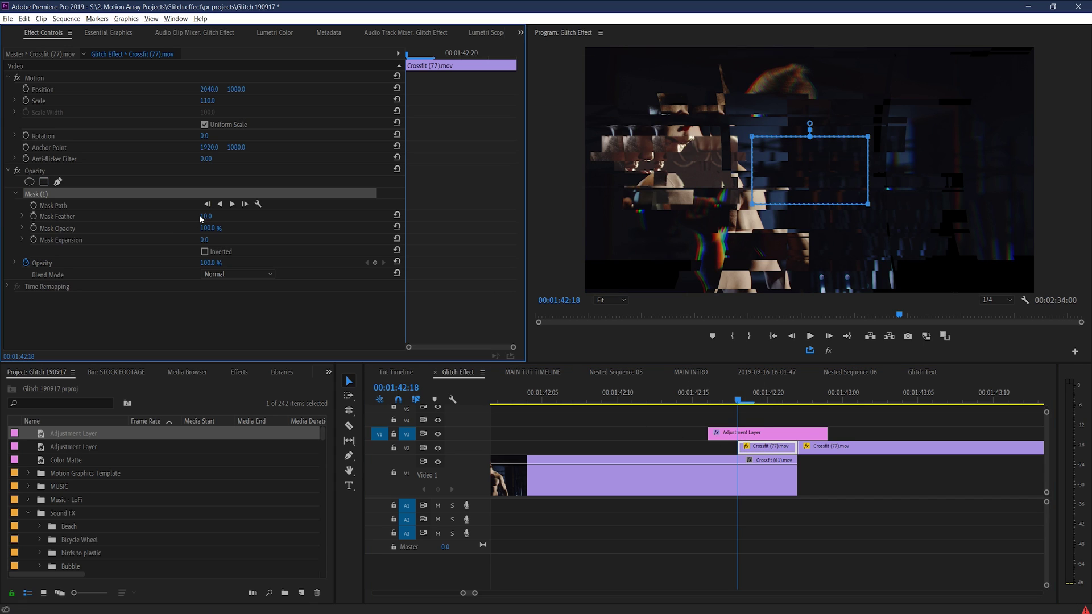
left_click(203, 217)
left_click(206, 216)
key("Return")
left_click_drag(770, 208, 885, 242)
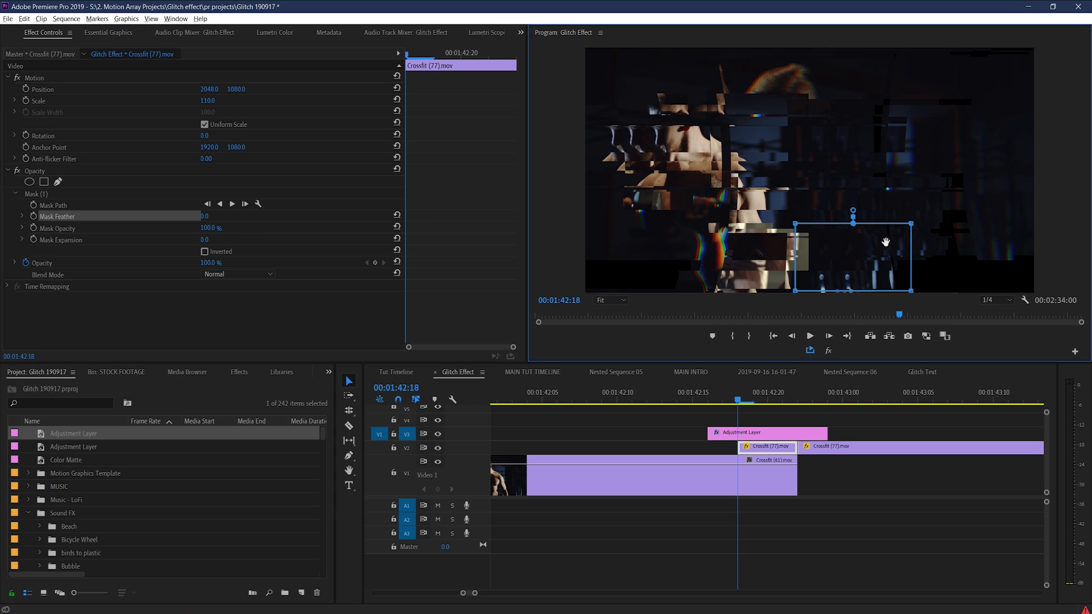
left_click_drag(886, 243, 862, 127)
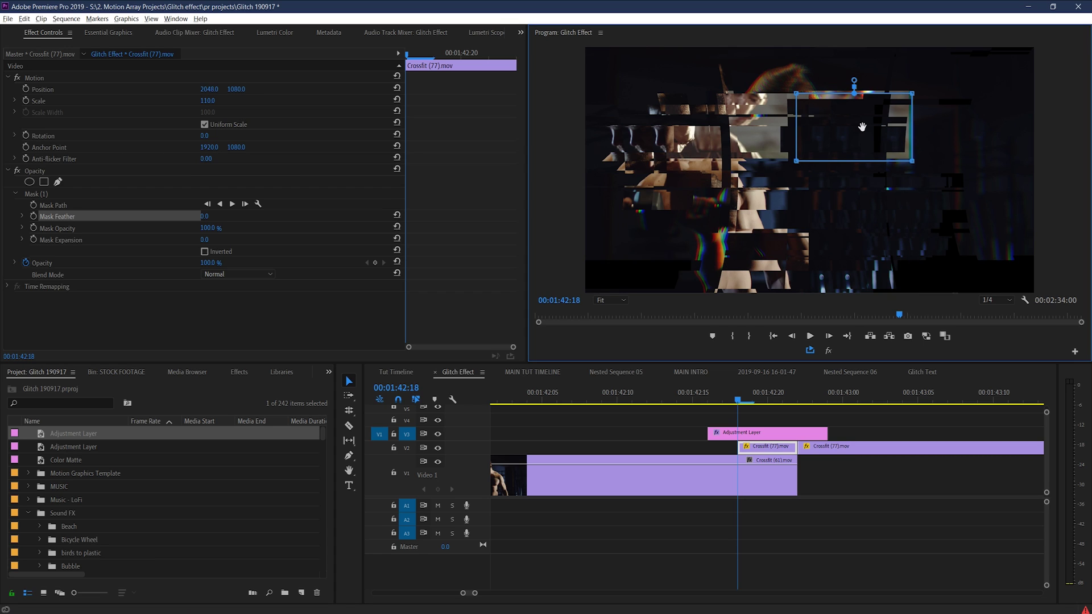
Step: Duplicate the opacity mask, move the copy to the frame's lower right area and make it narrower
left_click(37, 196)
mouse_move(737, 399)
left_mouse_down()
mouse_move(782, 402)
mouse_move(737, 402)
left_mouse_up()
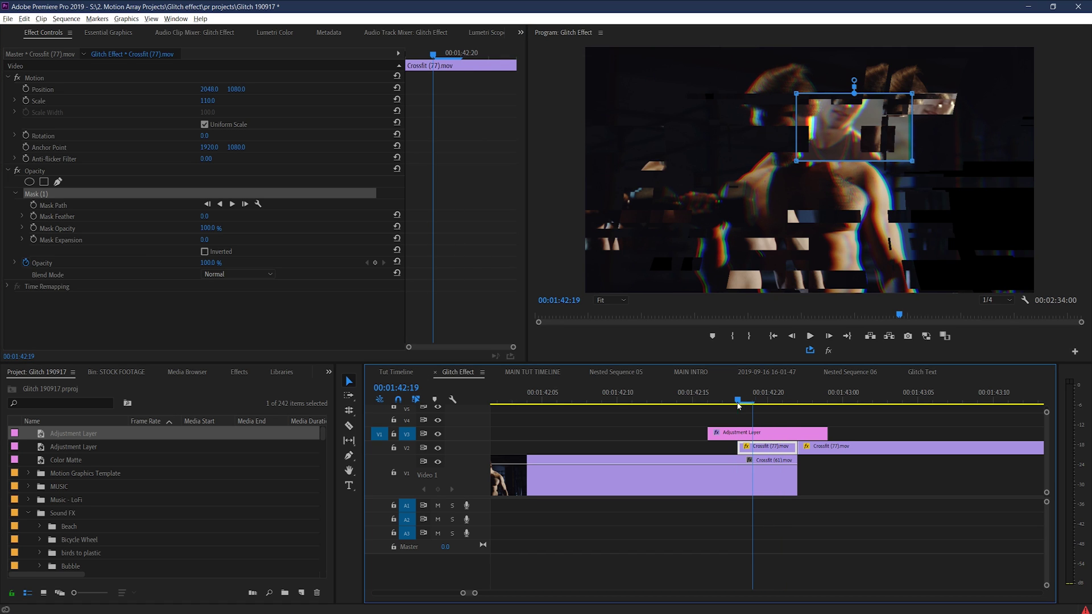
left_click(40, 195)
key("ctrl+c")
key("ctrl+v")
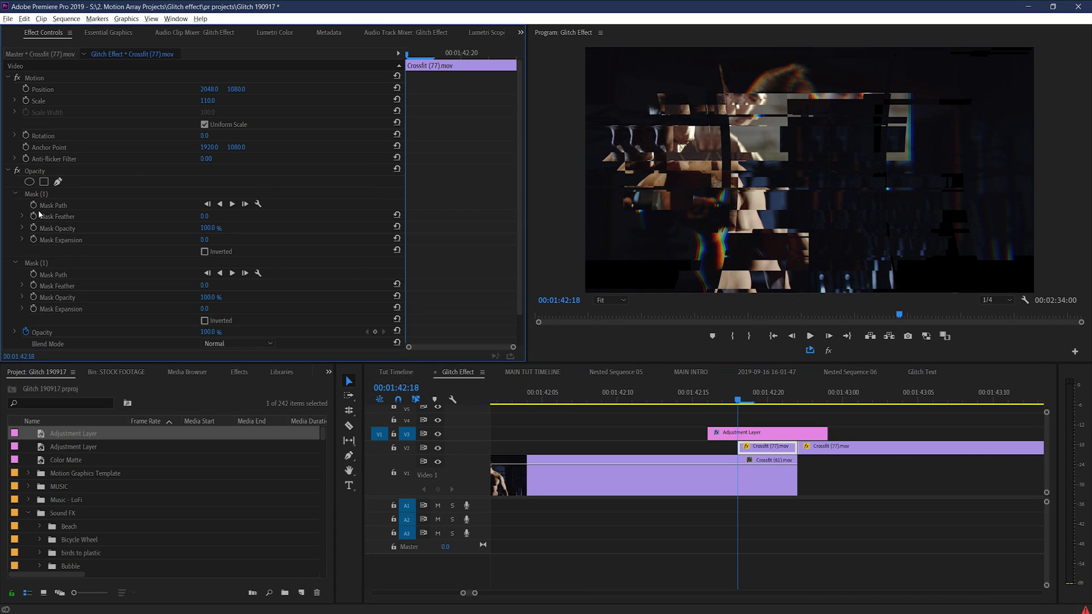
left_click(42, 262)
left_click_drag(855, 134, 904, 249)
left_click_drag(779, 256, 943, 247)
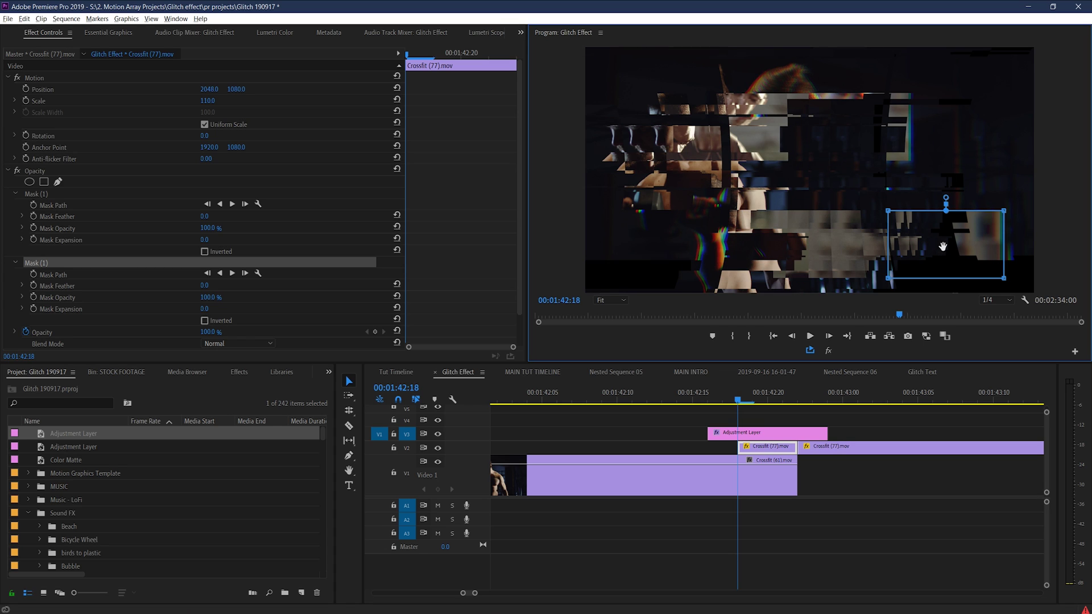
left_click_drag(1010, 278, 949, 279)
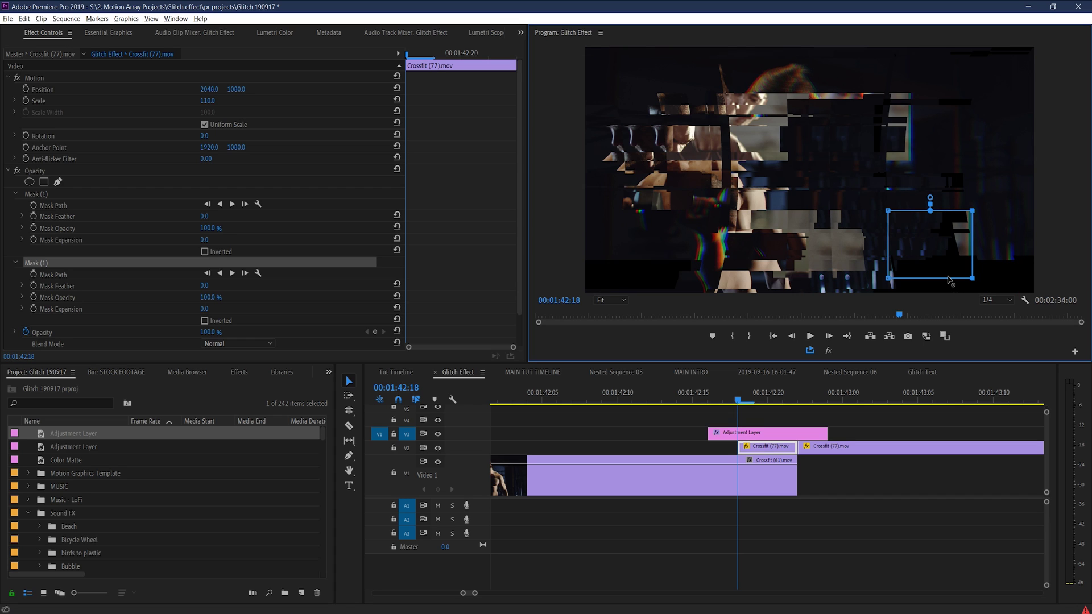
Step: Cut the masked Crossfit (77) piece into single-frame pieces
key("c")
left_click(753, 447)
key("v")
key("Right")
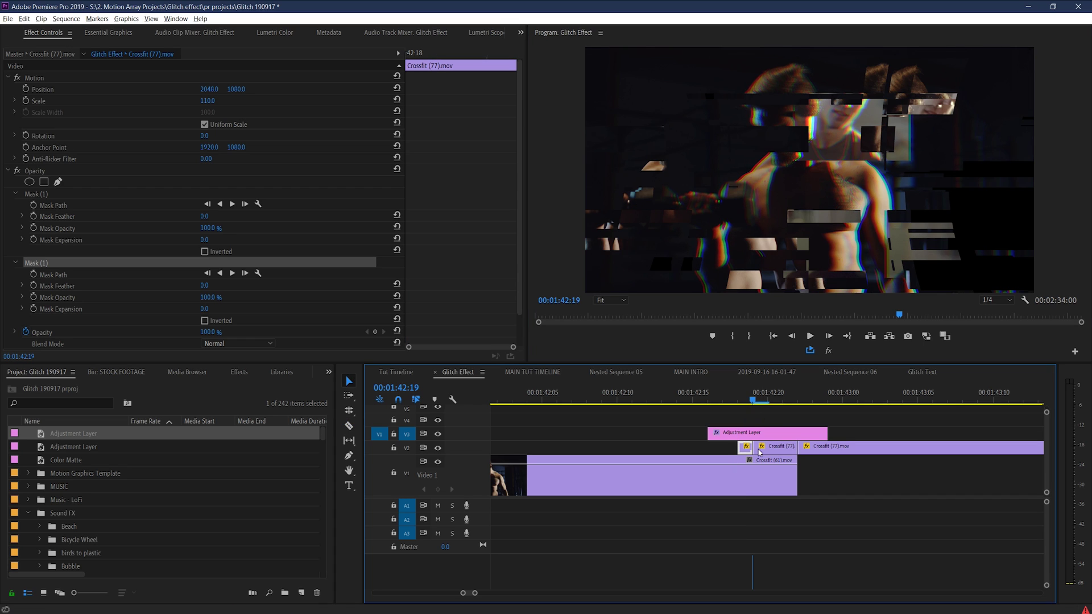
key("c")
left_click(767, 448)
key("v")
Step: In the second single-frame piece, move the first mask to the upper left of the frame and the second to the lower centre
left_click(760, 447)
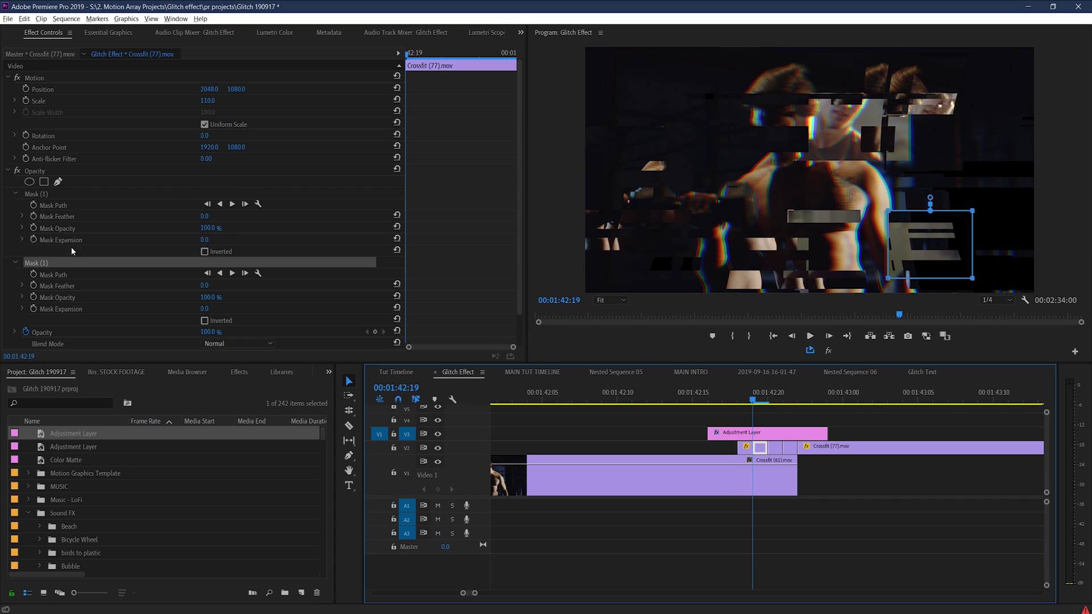
left_click(35, 194)
left_click_drag(864, 128, 739, 124)
left_click(36, 264)
left_click_drag(932, 245, 819, 252)
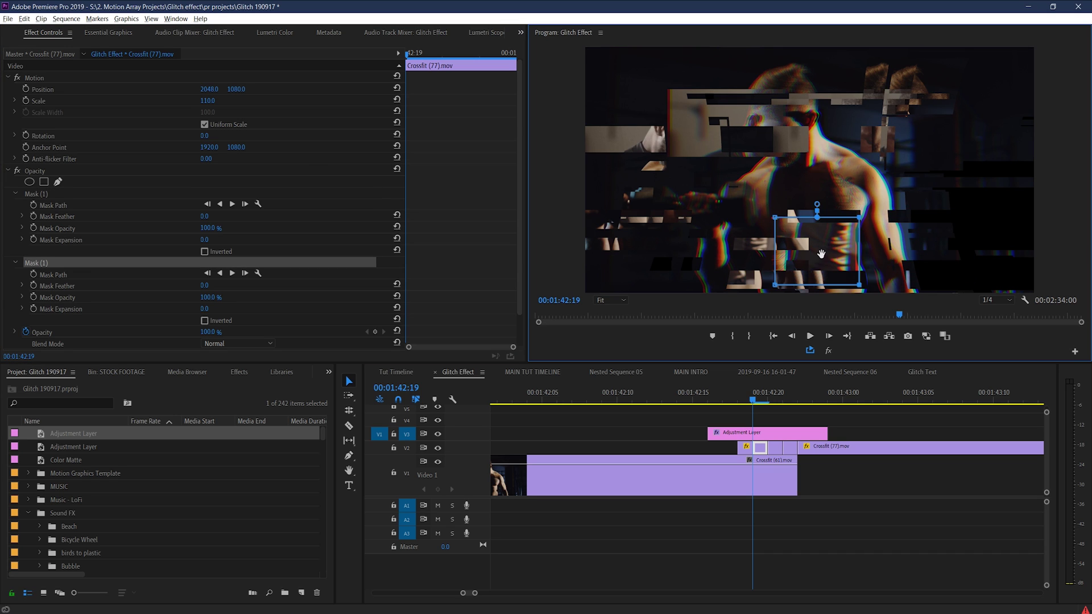
Step: In the third piece, move the first mask down the frame and the second to the lower left, and scrub back through the transition
left_click(774, 448)
key("Right")
left_click(81, 191)
left_click_drag(851, 126, 848, 212)
left_click(35, 263)
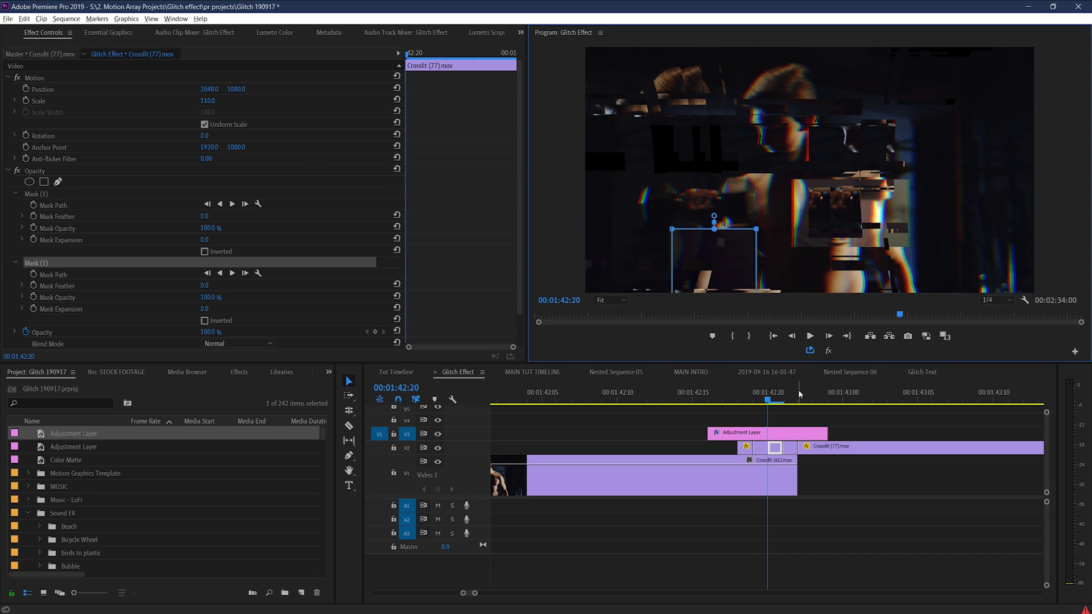
left_click(784, 397)
left_click_drag(784, 397, 700, 401)
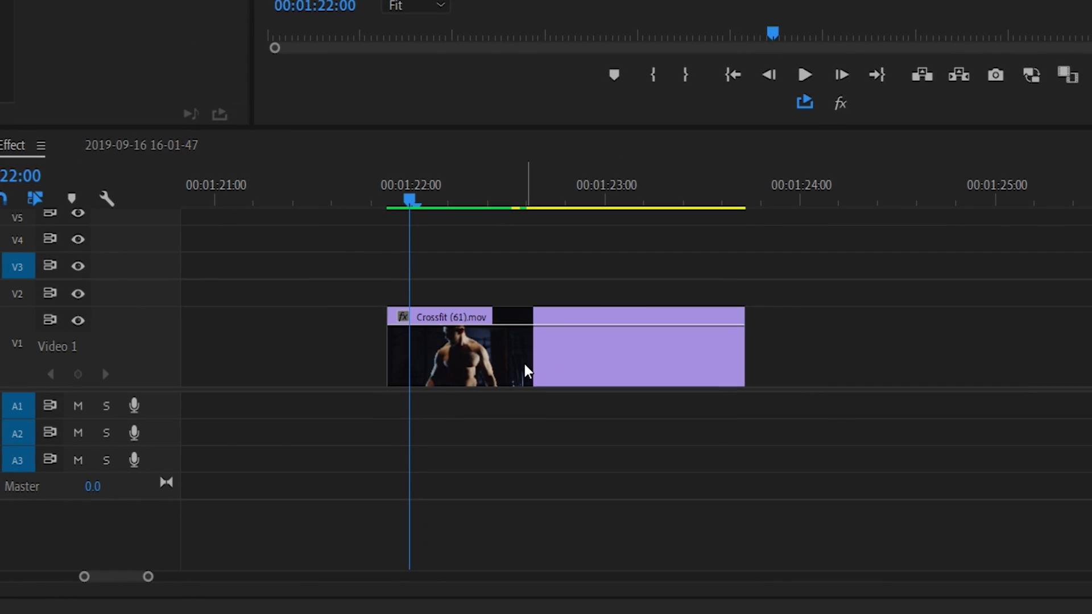
Step: Duplicate the Crossfit (61) clip at 00:01:22:00 onto the track above and lower the copy's opacity to 49%
left_click(525, 366)
left_click_drag(523, 363, 429, 298)
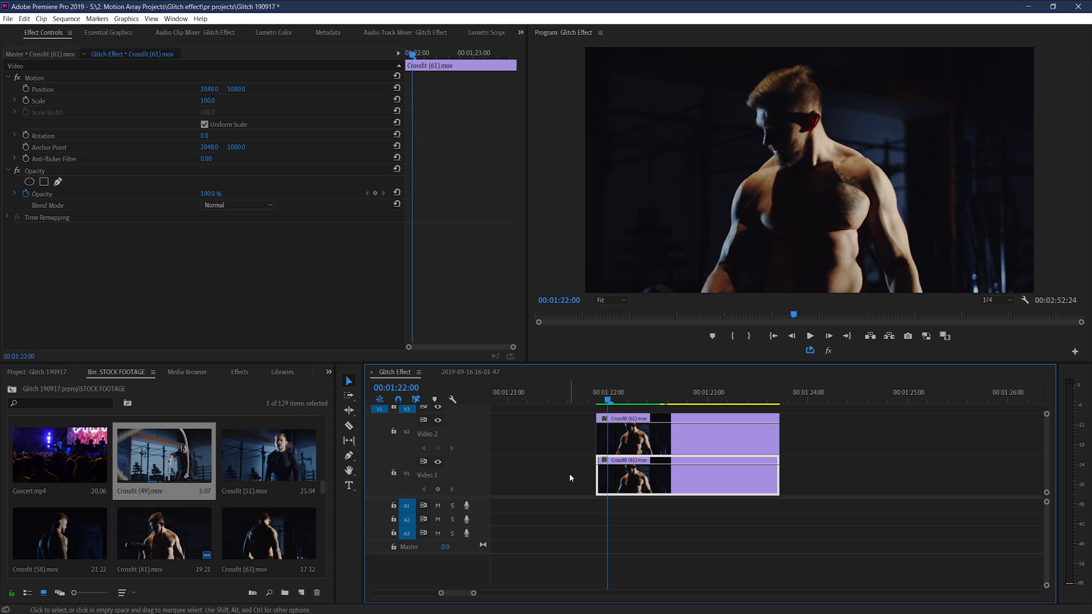
left_click(672, 427)
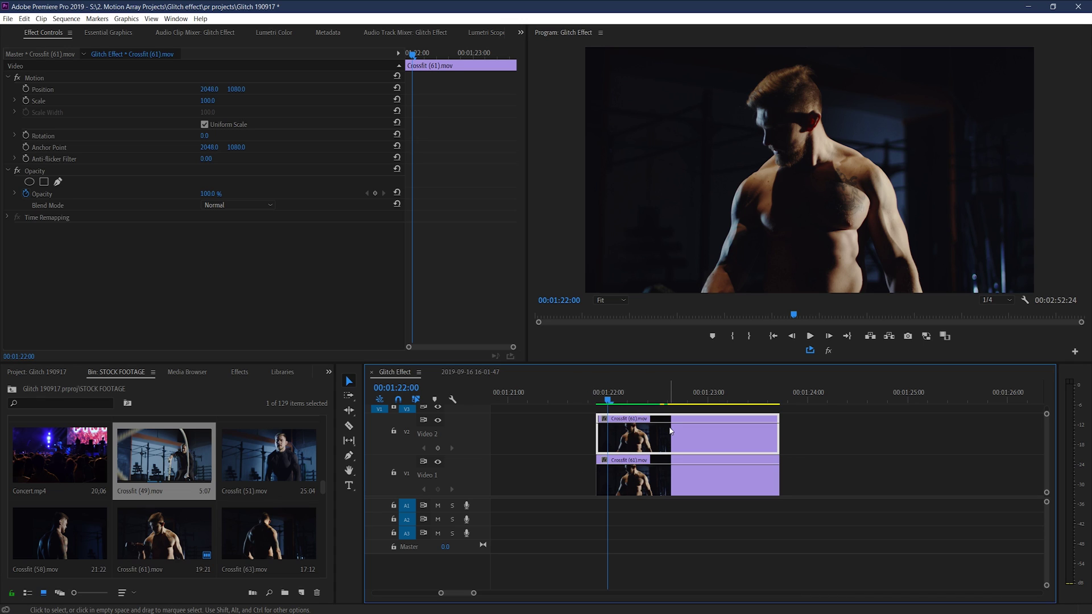
left_click_drag(673, 423, 673, 436)
Step: Cut the upper Crossfit (61) copy near its beginning into several consecutive single-frame pieces
key("=")
key("c")
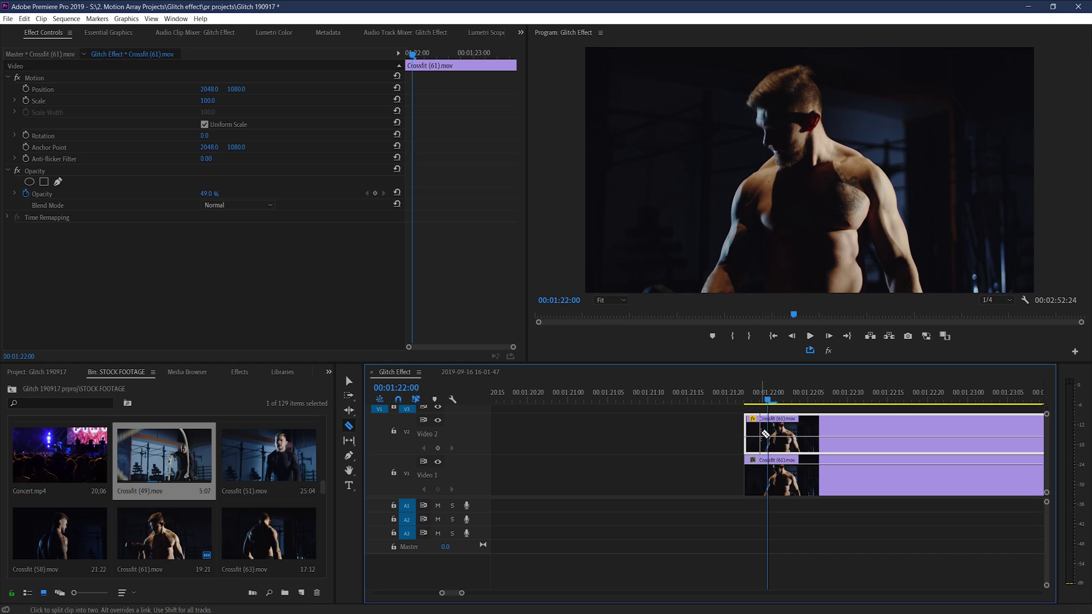
left_click(769, 435)
left_click(775, 437)
left_click(784, 442)
left_click(791, 445)
left_click(800, 450)
key("v")
Step: Enlarge the first four single-frame pieces of the upper copy one after another, scaling the fourth to 115.9
key("=")
key("Left")
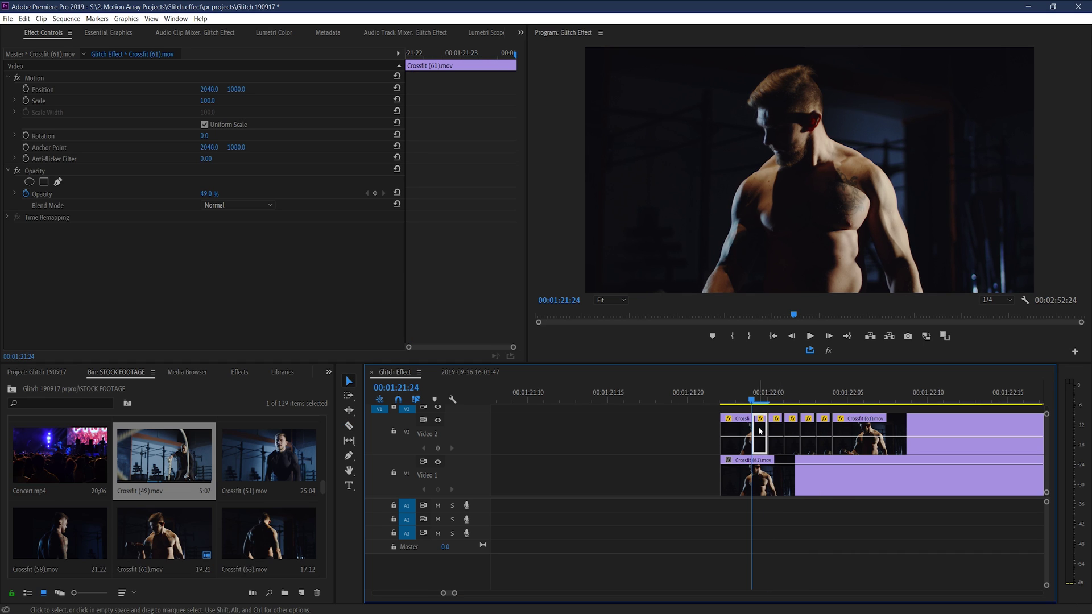
left_click(759, 426)
mouse_move(209, 101)
left_mouse_down()
mouse_move(219, 102)
mouse_move(145, 89)
mouse_move(262, 90)
mouse_move(216, 102)
left_mouse_up()
key("Right")
left_click(776, 427)
key("Right")
left_click(793, 425)
key("Right")
left_click(808, 427)
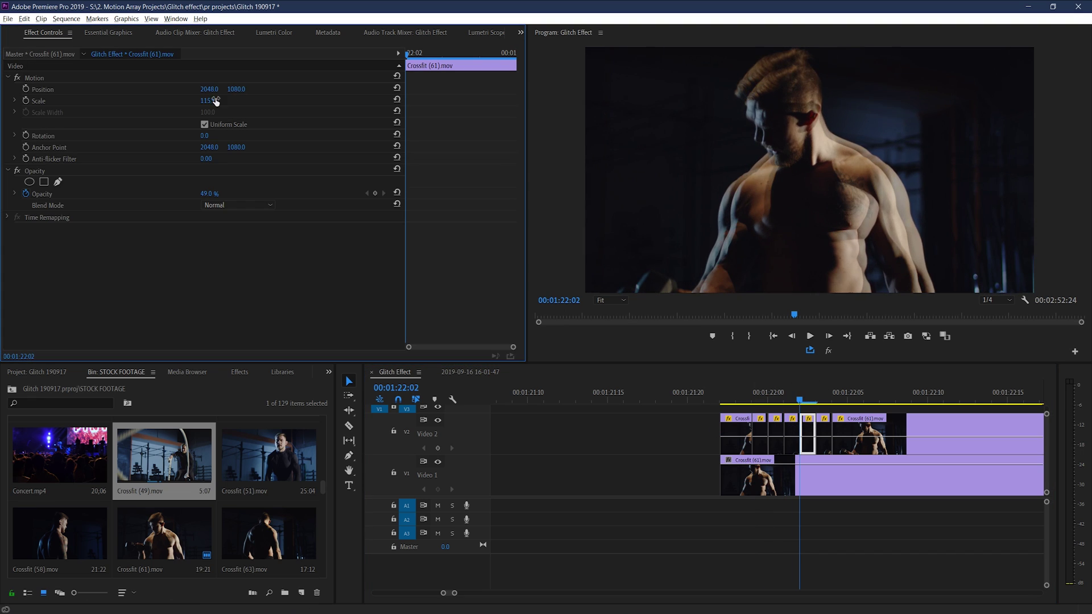
Step: Play back the clip with the semi-transparent scaled pieces flickering on top
left_click(645, 441)
left_click(735, 396)
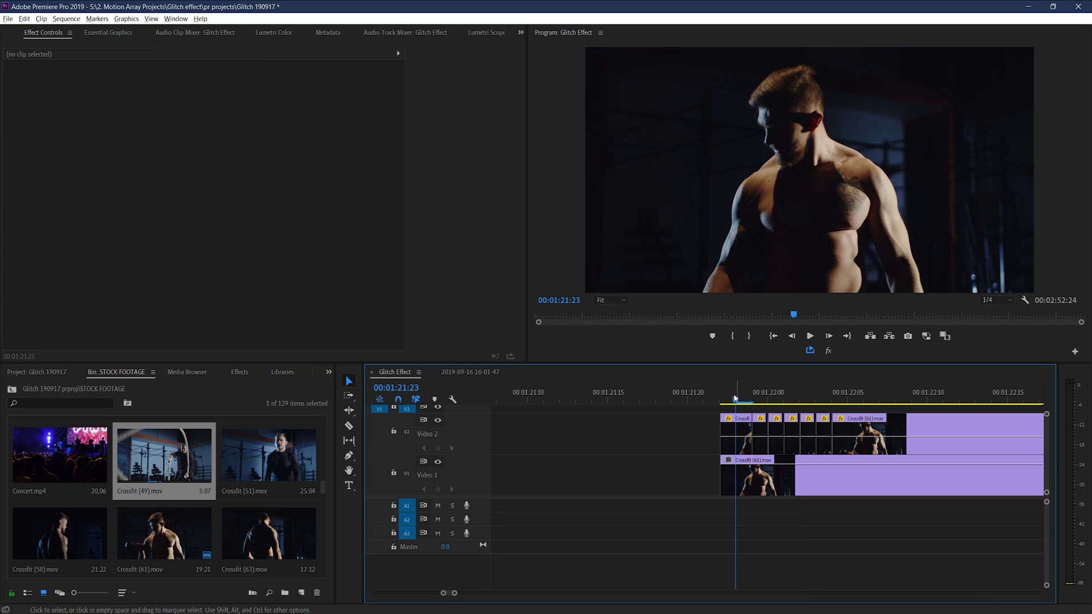
key("space")
key("space")
left_click(558, 396)
key("space")
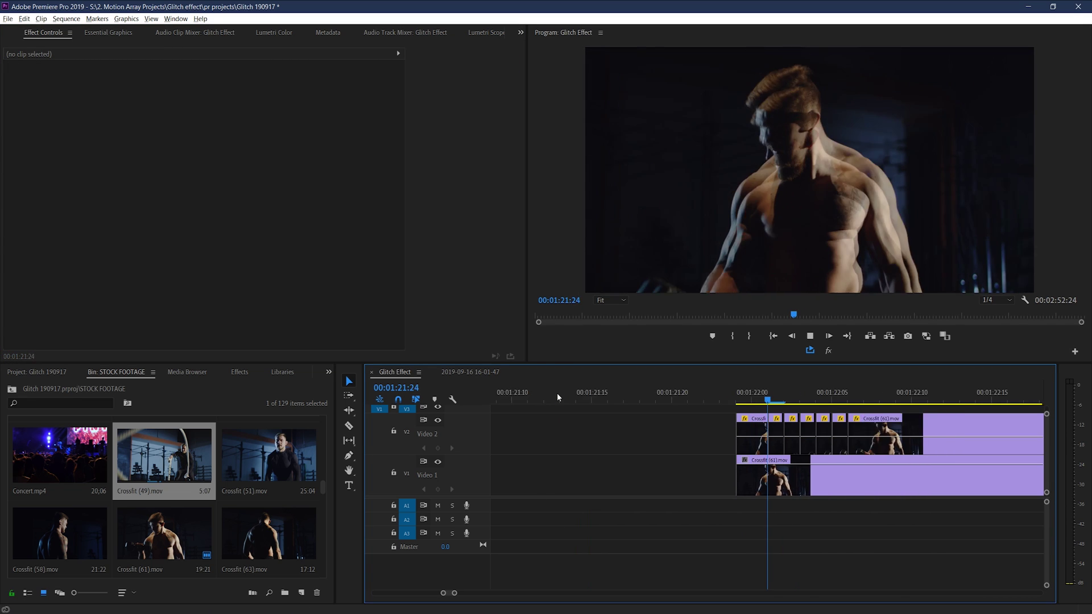
key("space")
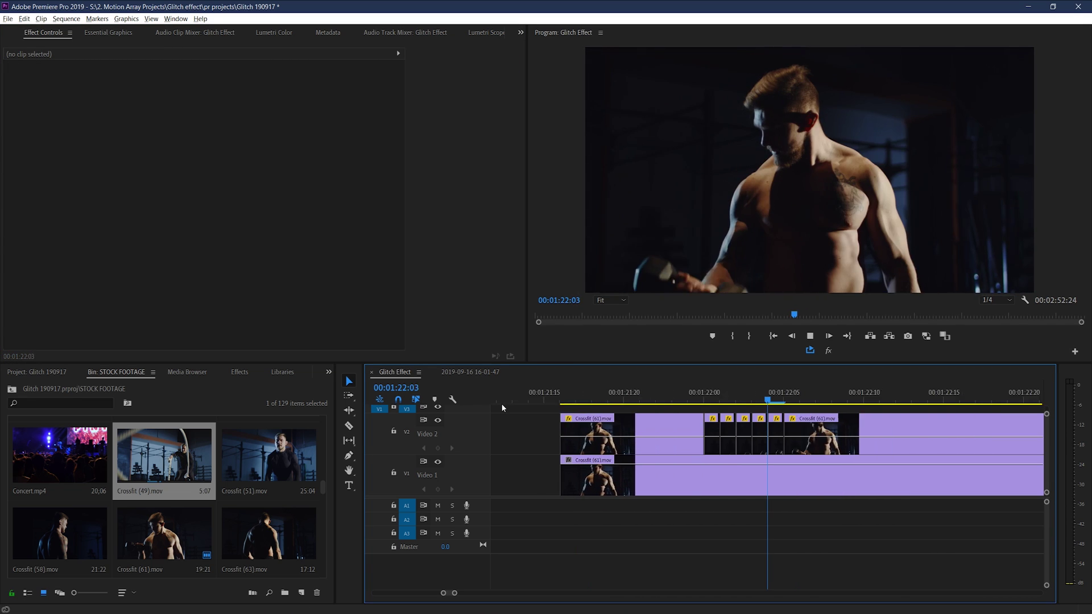
key("space")
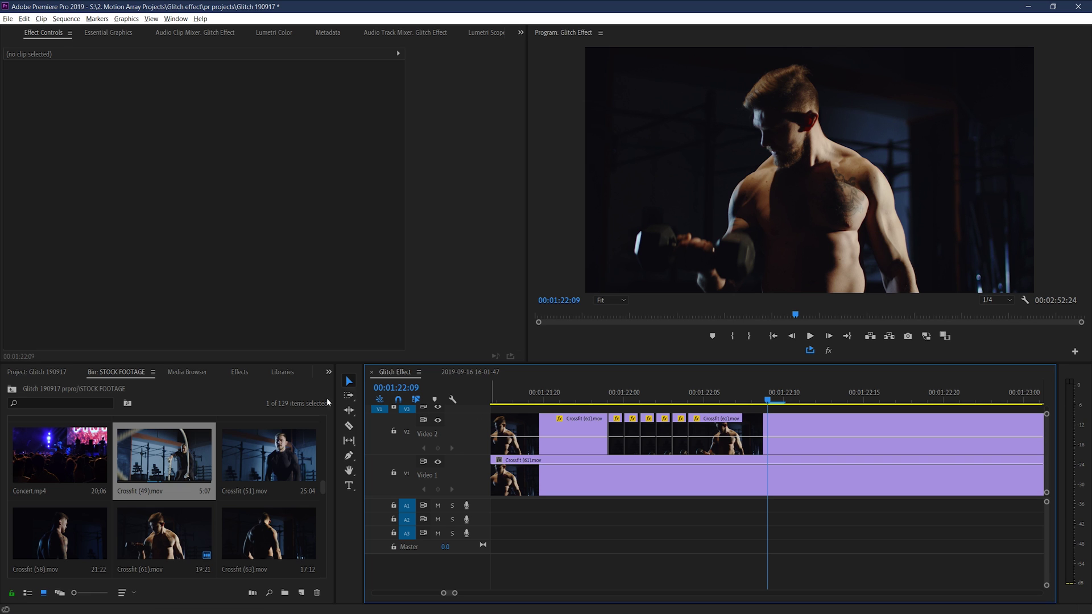
Step: Apply VR Chromatic Aberrations to the first four single-frame pieces of the upper Crossfit (61) copy
left_click(240, 371)
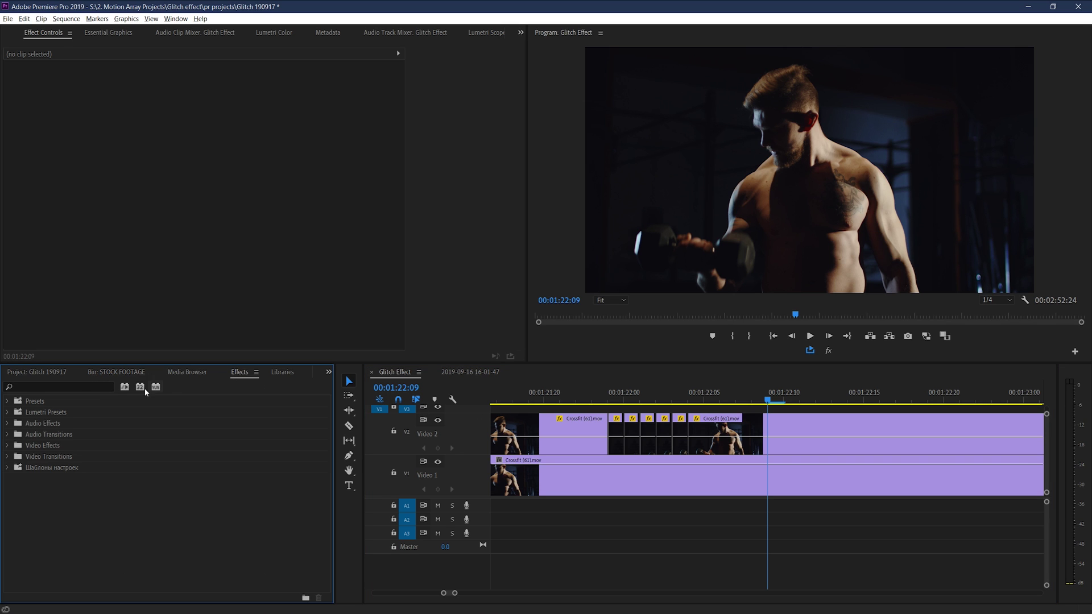
left_click(77, 387)
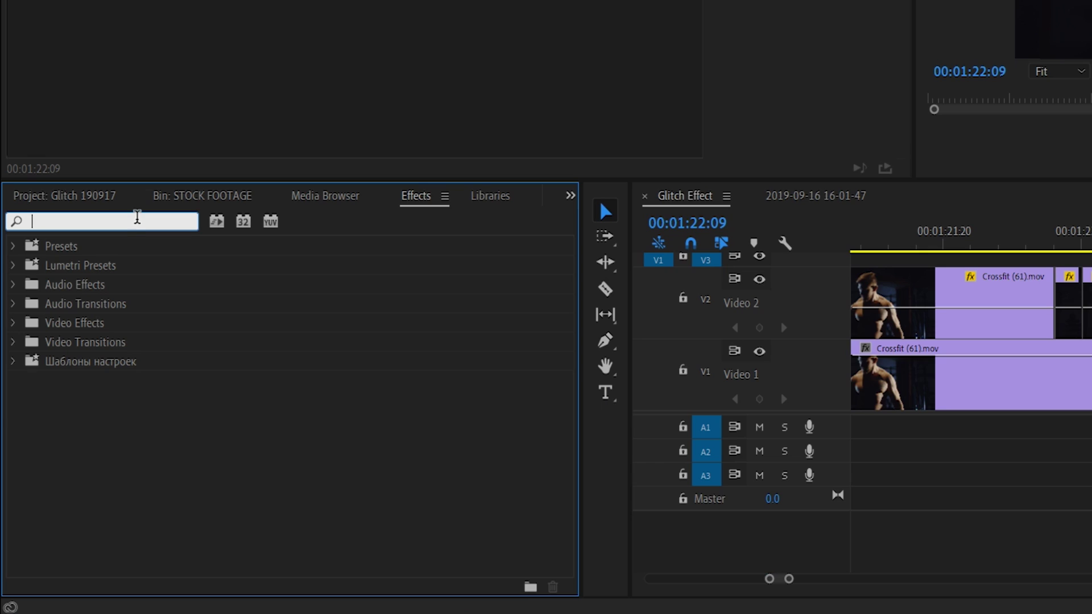
type("chromat")
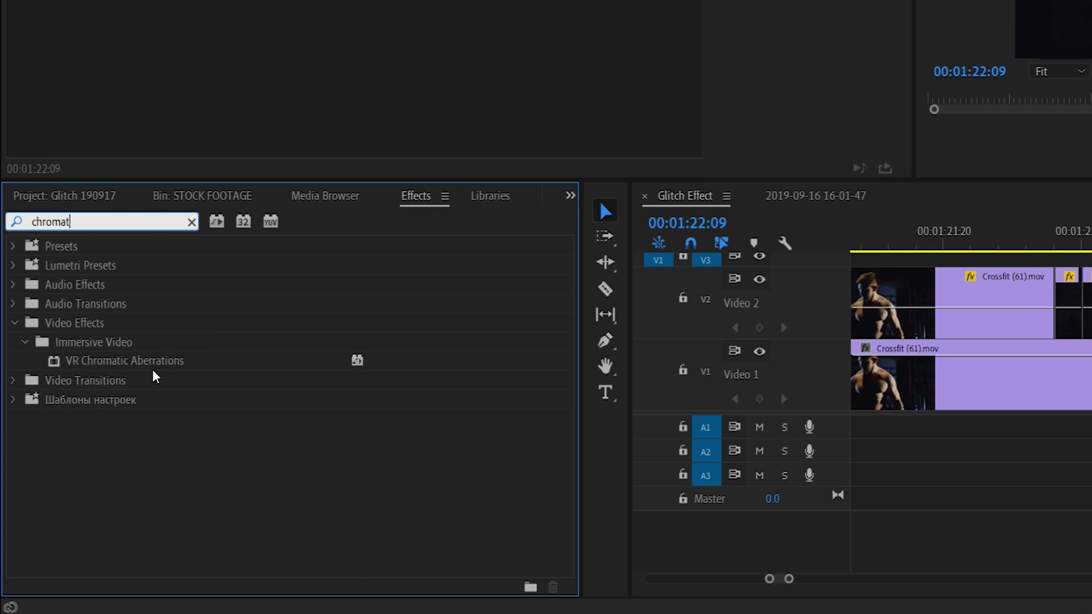
left_click(151, 364)
left_click(1068, 290)
left_click(1054, 246)
left_click_drag(135, 365, 1080, 308)
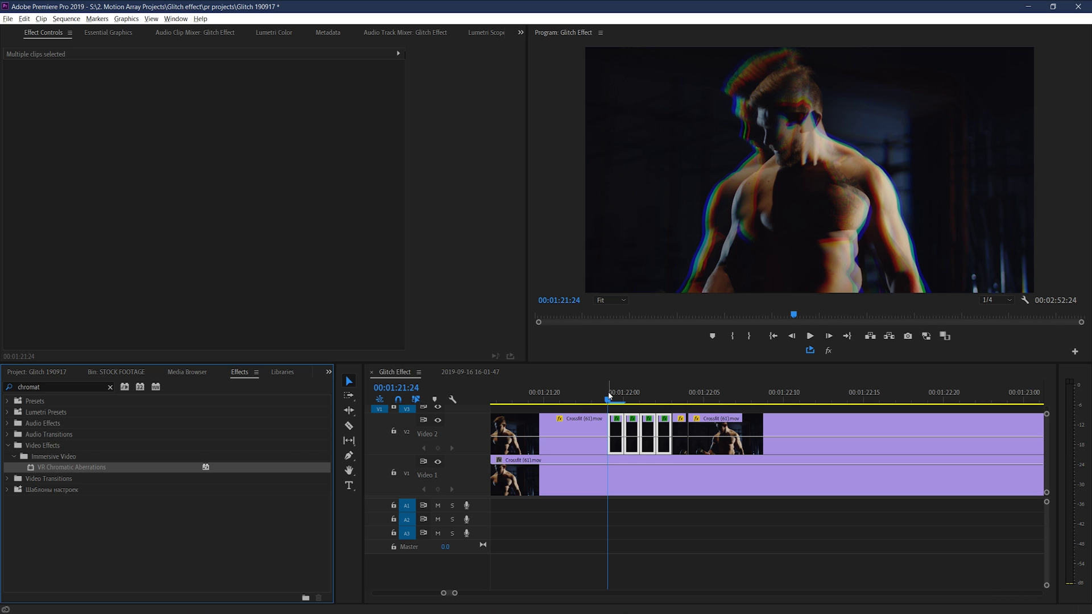
left_click_drag(573, 392, 609, 397)
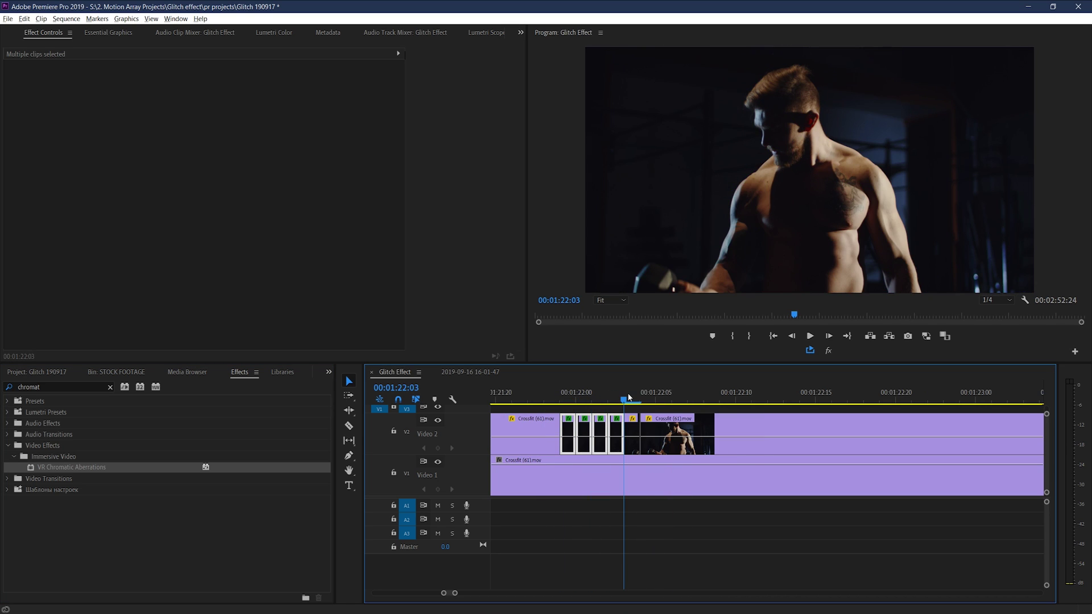
Step: Apply the Crop effect to the fifth single-frame piece of the upper copy and crop its top by 50%
left_click(628, 419)
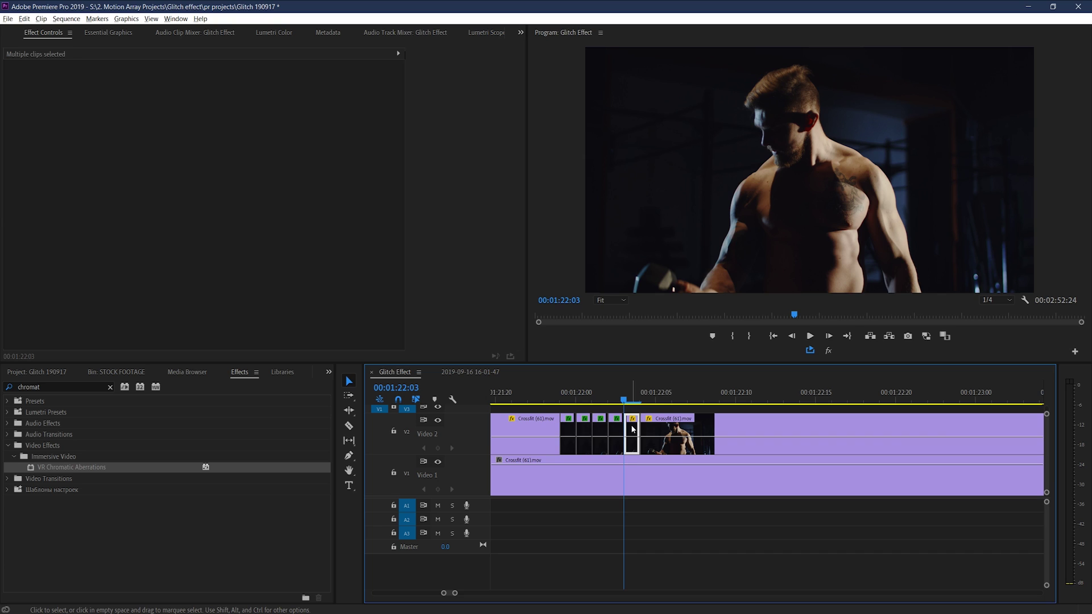
left_click(36, 387)
double_click(36, 387)
type("crop")
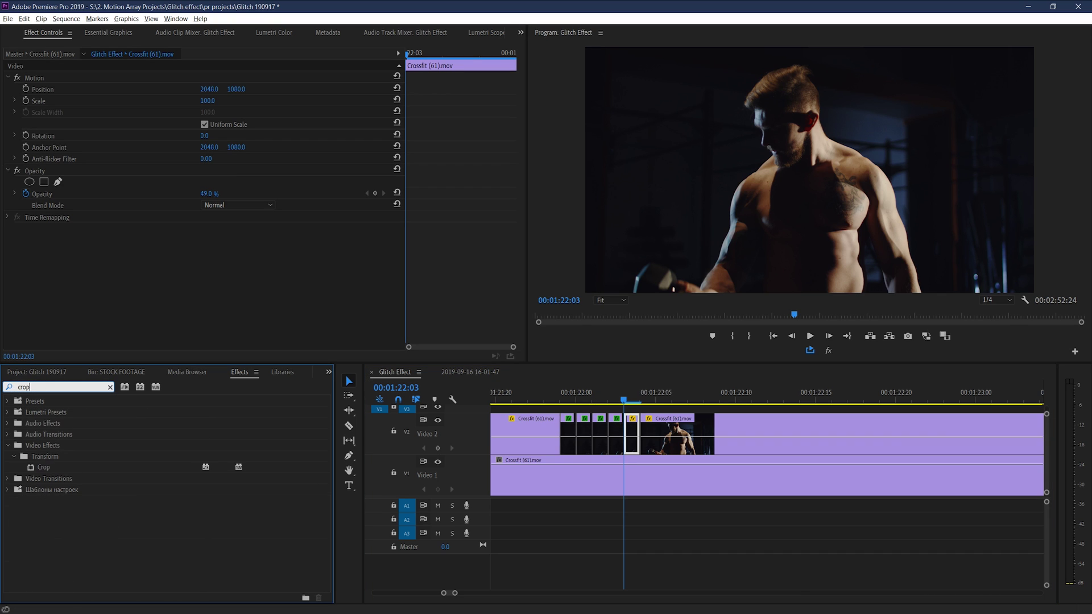
left_click_drag(45, 467, 387, 440)
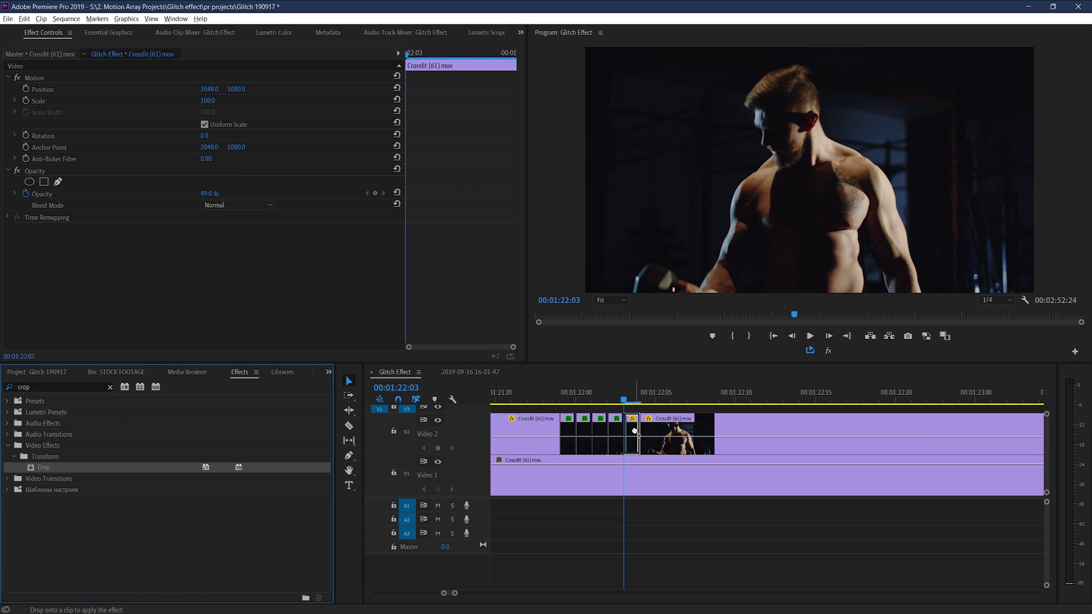
left_click_drag(634, 431, 634, 432)
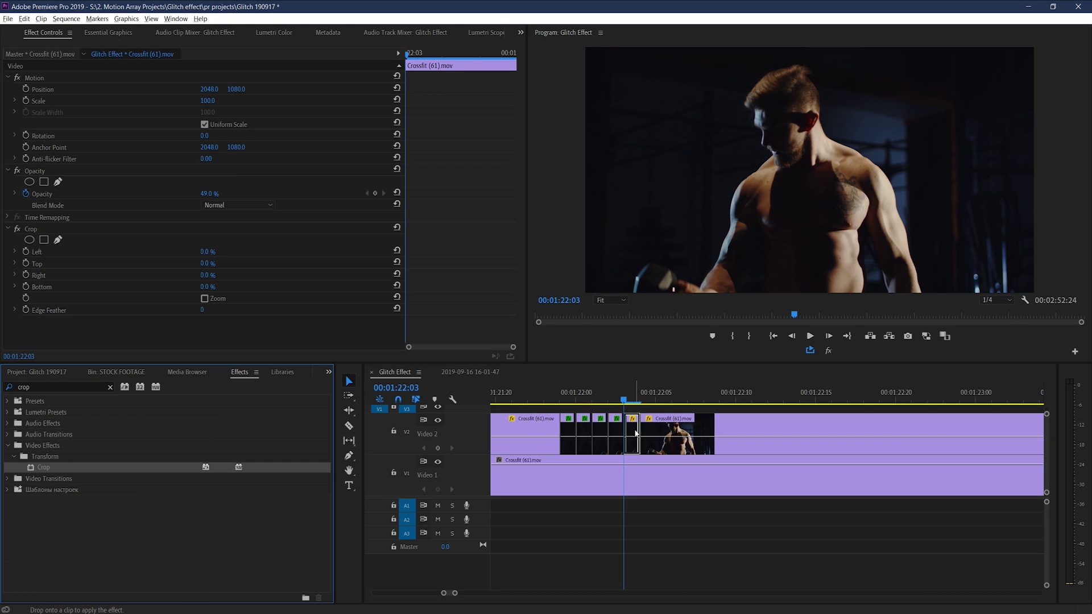
left_click(204, 264)
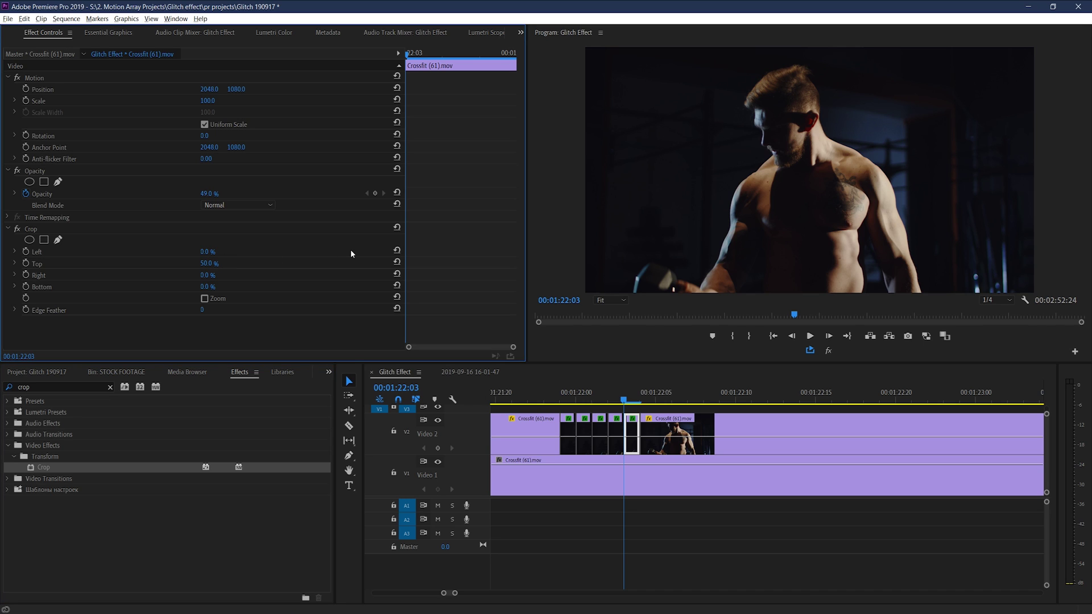
Step: Raise the fifth piece's opacity to 100%, set its horizontal position to 2410 and its scale to 101.2
left_click(636, 442)
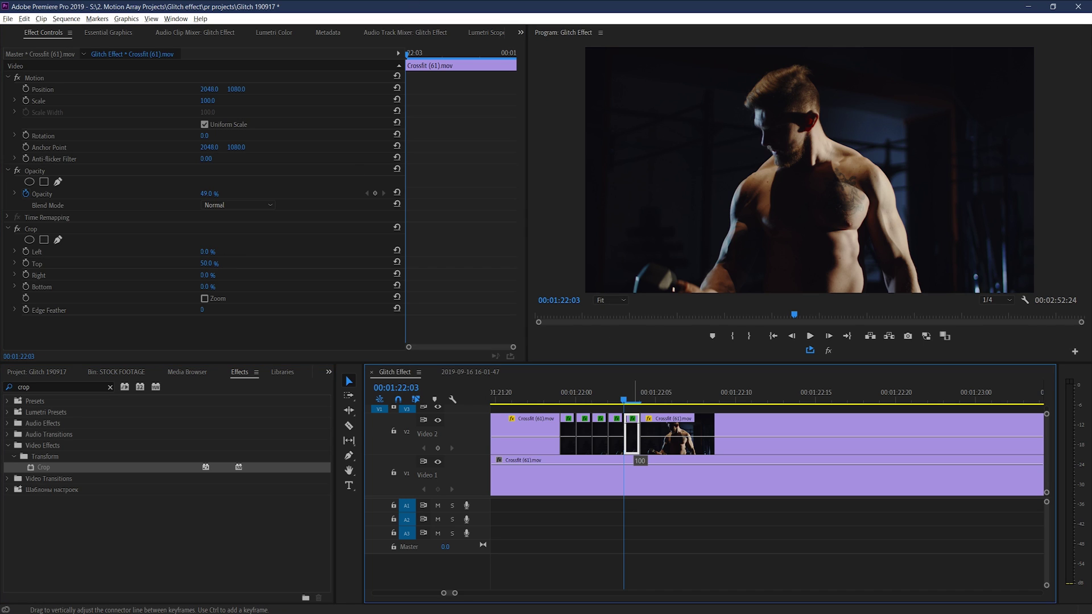
left_click_drag(633, 416, 636, 398)
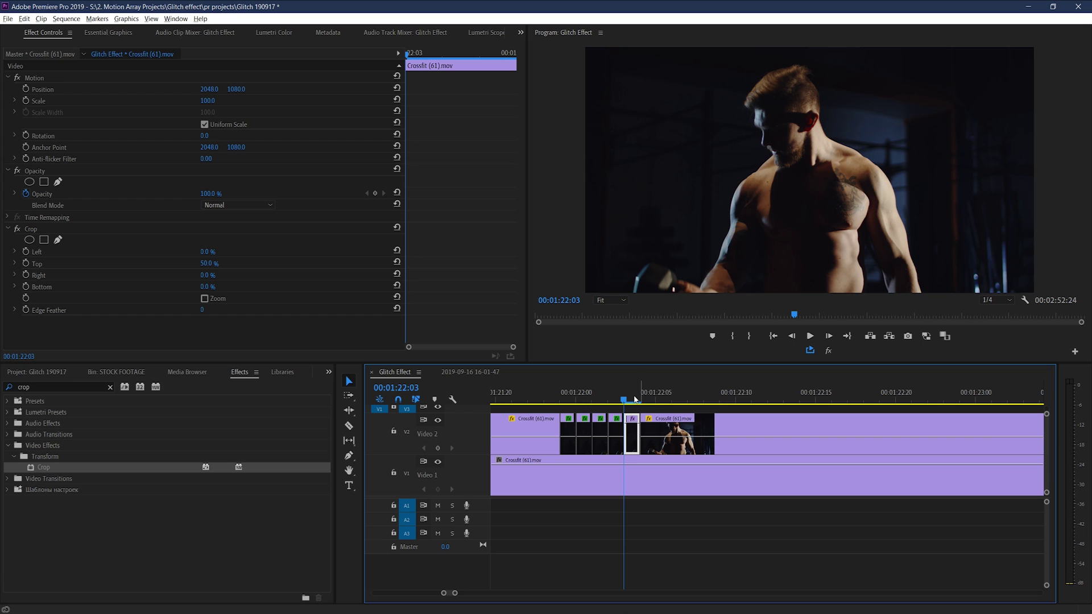
left_click_drag(202, 90, 212, 97)
left_click(29, 229)
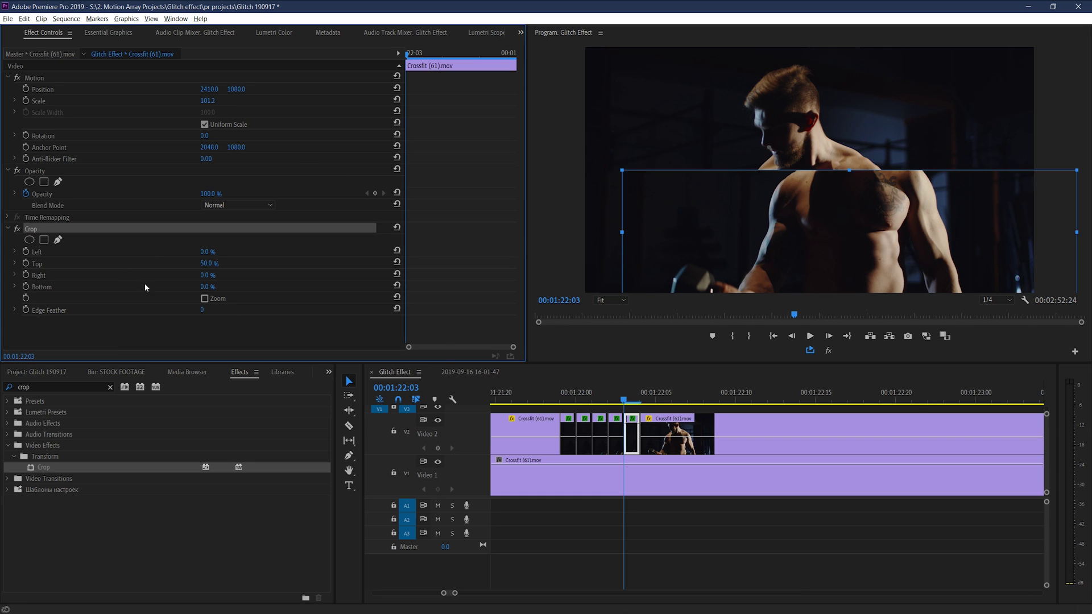
Step: Cut a sixth single-frame piece, crop its top by 50%, set its horizontal position to 1798 and its opacity to 100%
key("c")
key("Right")
key("Right")
left_click(656, 432)
key("v")
key("Left")
left_click(647, 433)
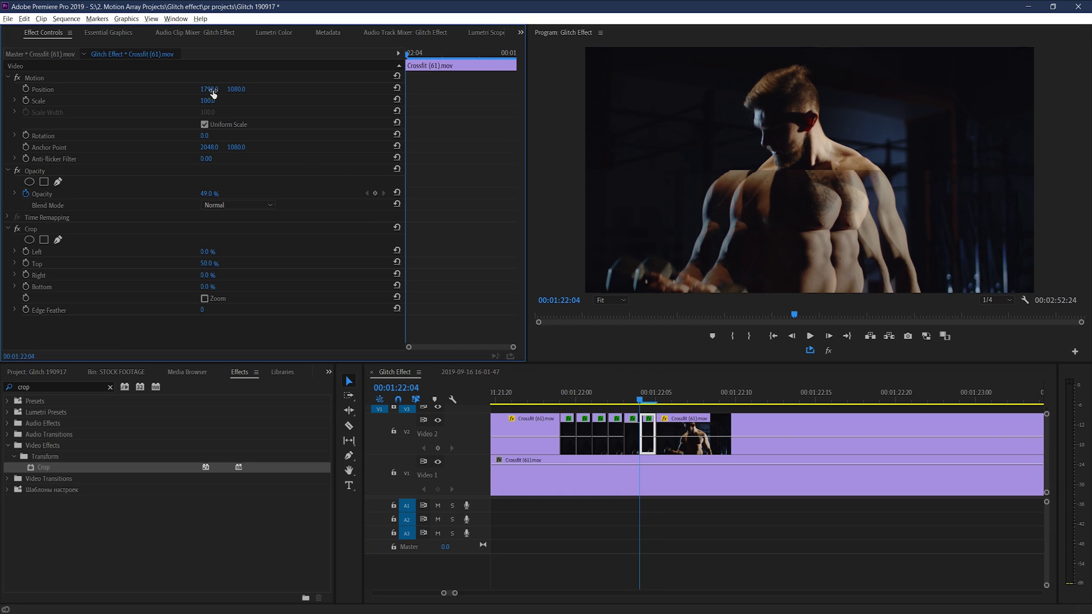
left_click(673, 428)
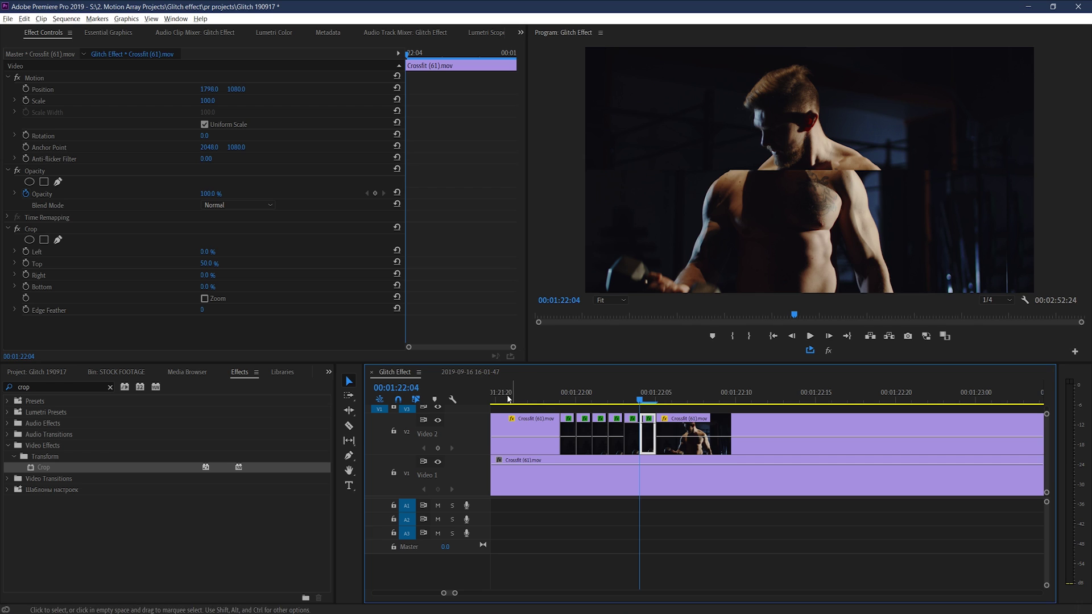
Step: Play back the upper copy's flickering, cropped and shifted pieces
left_click(508, 400)
scroll(508, 400, "up", 3)
key("space")
key("space")
left_click_drag(508, 398, 469, 405)
key("space")
key("space")
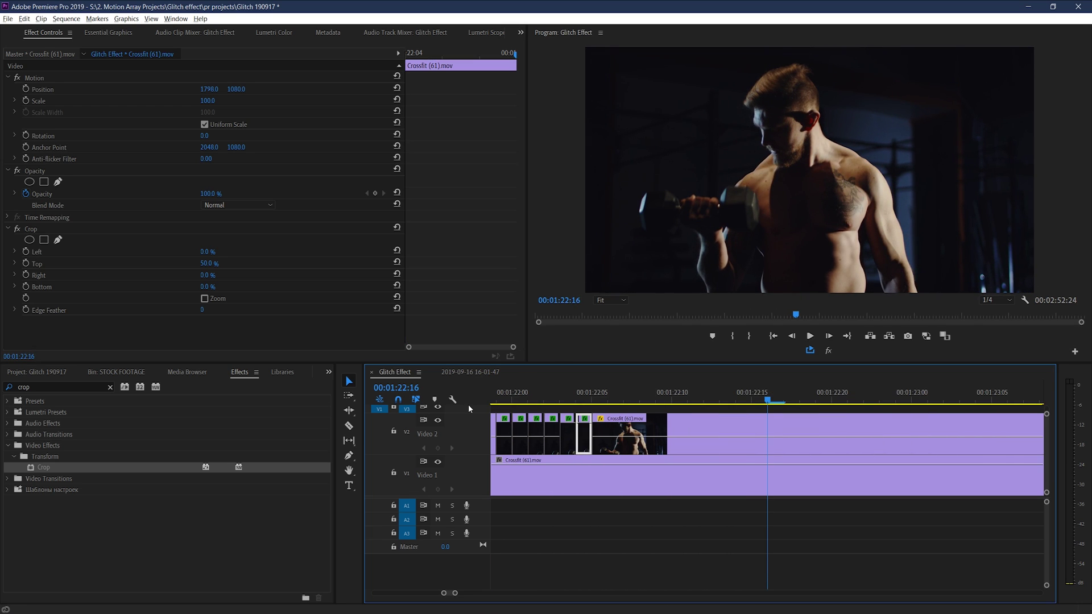
Step: Apply VR Chromatic Aberrations to the fifth and sixth single-frame pieces with the cropped tops
key("Up")
key("Up")
key("Up")
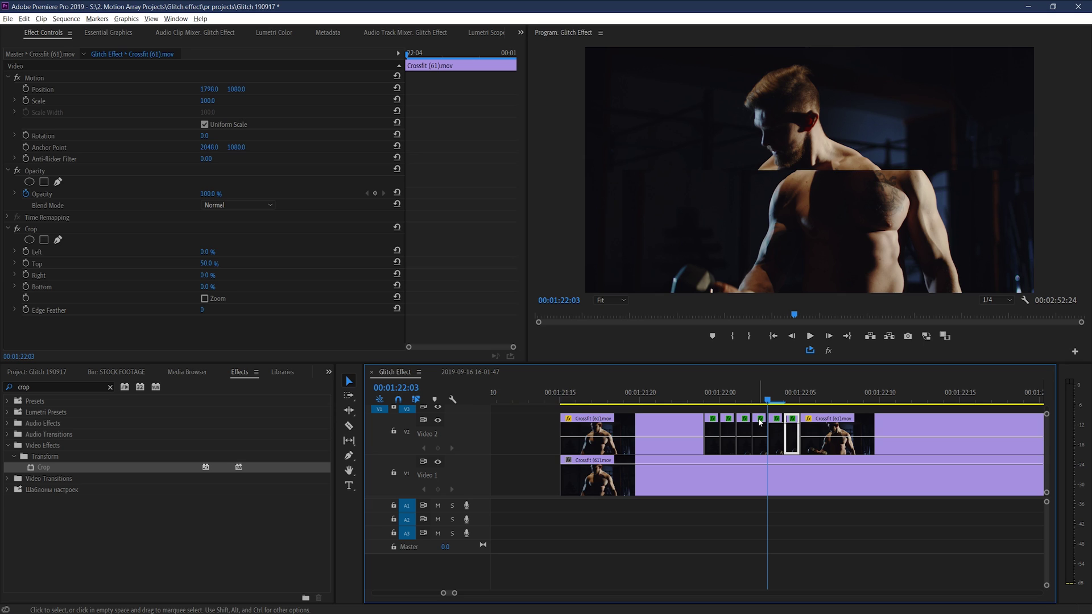
left_click(86, 386)
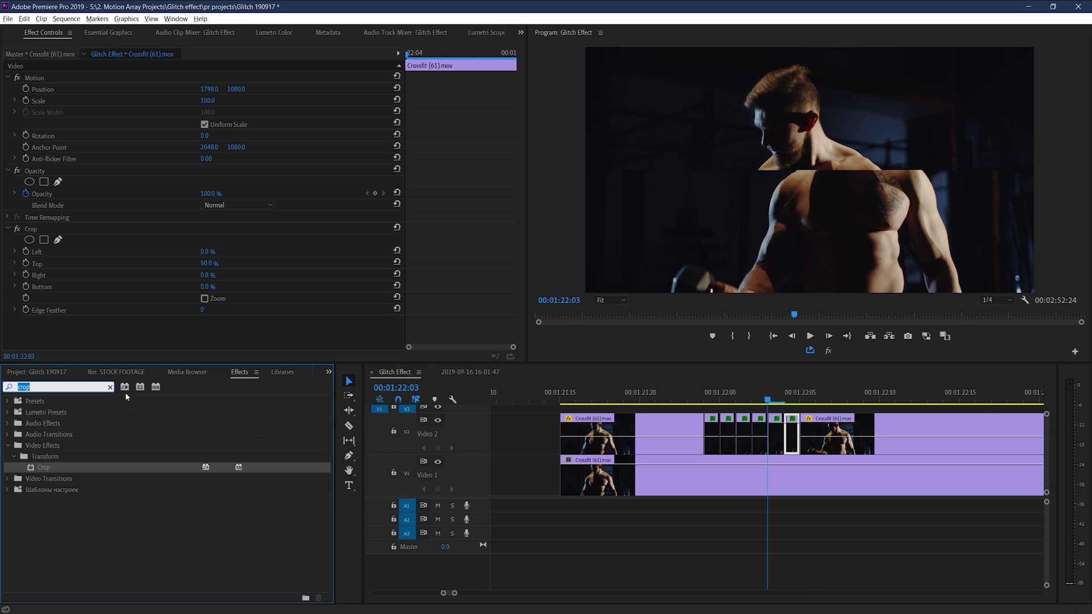
type("chromat")
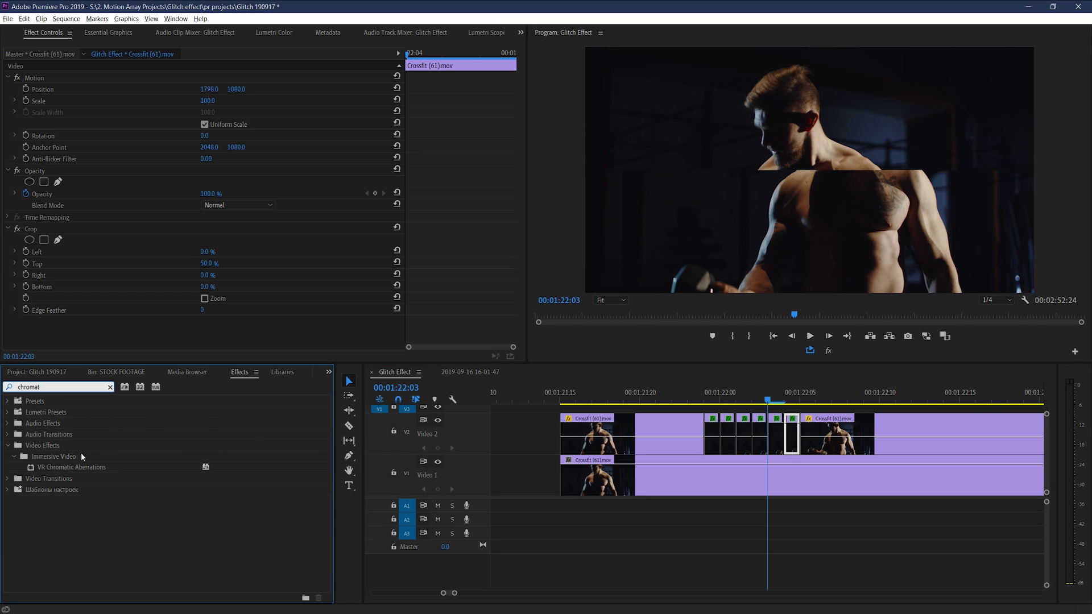
left_click_drag(82, 467, 781, 433)
left_click(792, 436)
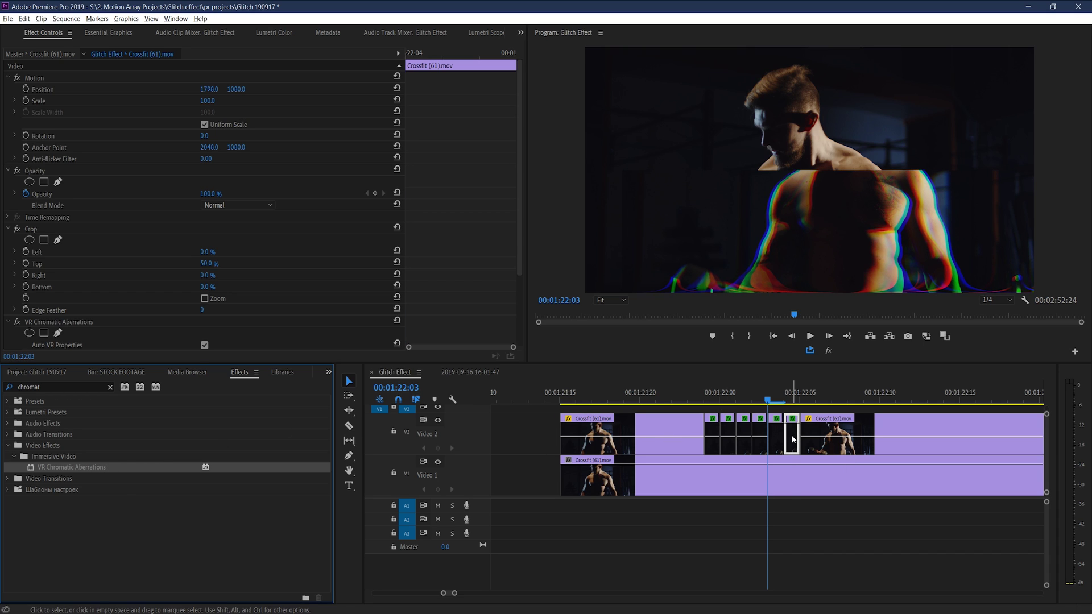
Step: Turn off Auto VR Properties in the fifth piece's VR Chromatic Aberrations and adjust its vertical field of view
left_click(777, 439)
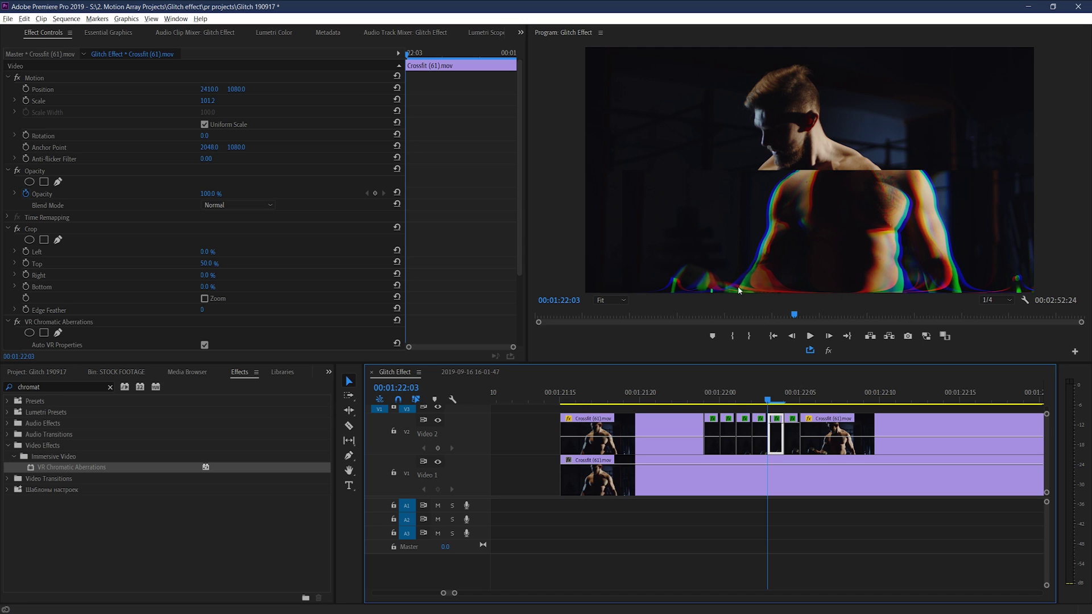
scroll(311, 262, "down", 4)
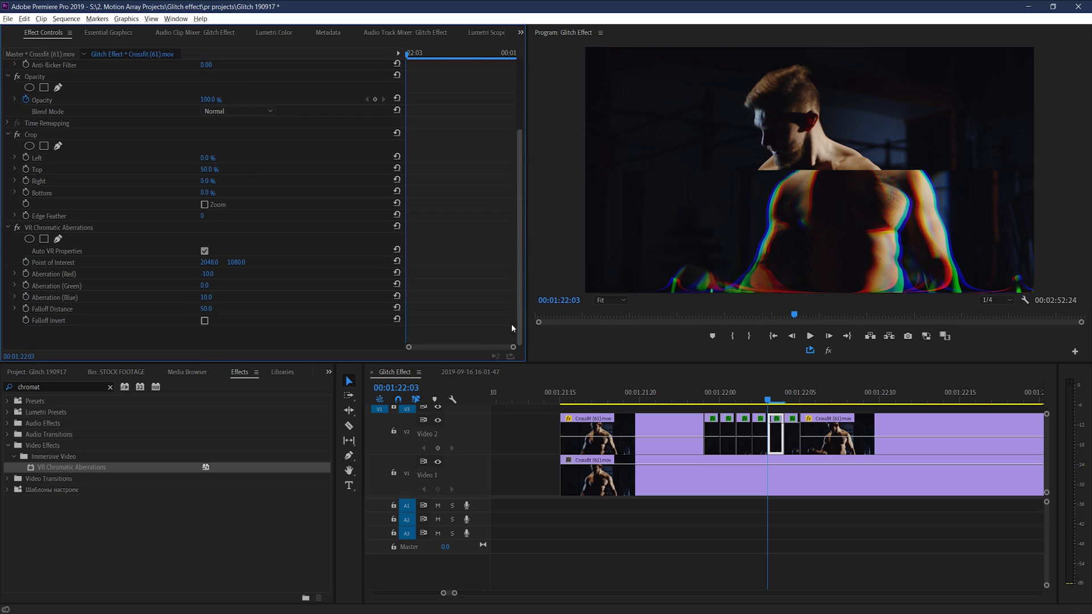
left_click(205, 252)
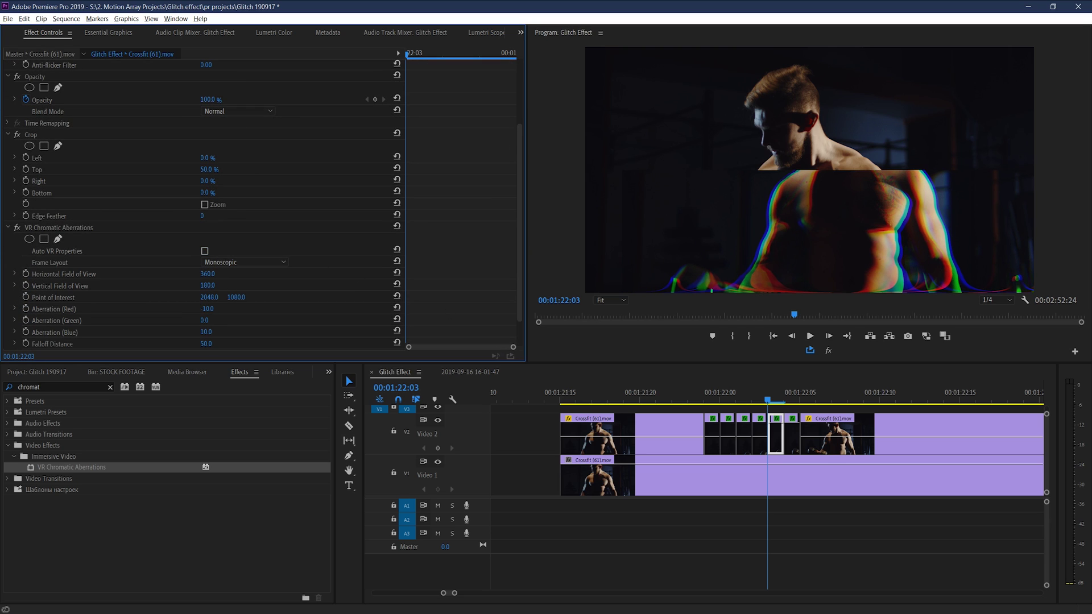
mouse_move(208, 285)
left_mouse_down()
mouse_move(181, 286)
mouse_move(196, 285)
left_mouse_up()
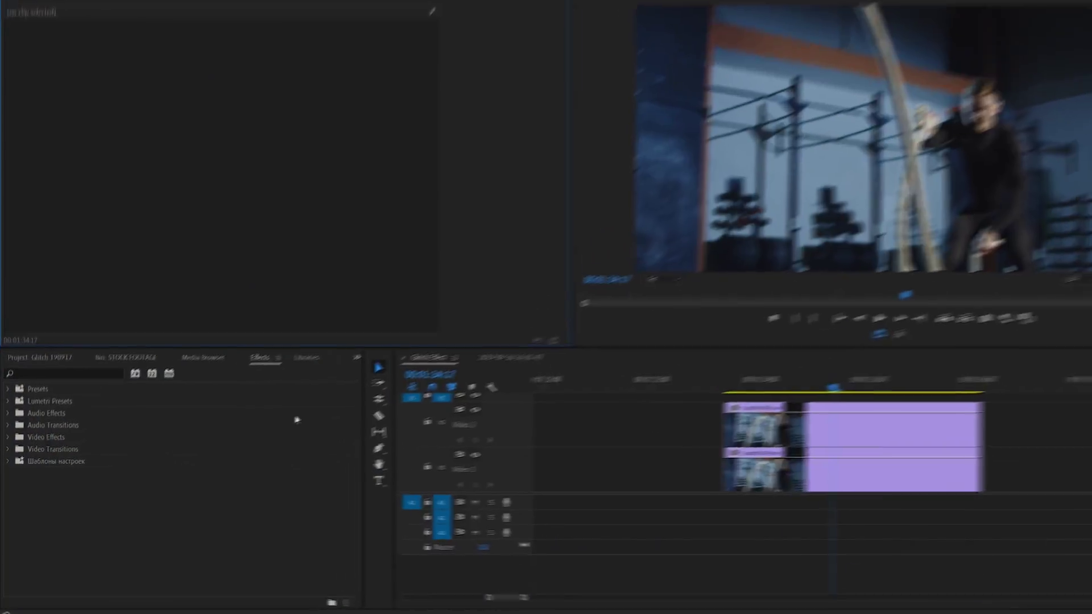
Step: Apply the Cell Pattern effect to the upper Crossfit (49) clip and set its pattern to Crystallize HQ
left_click(97, 372)
type("cell pat")
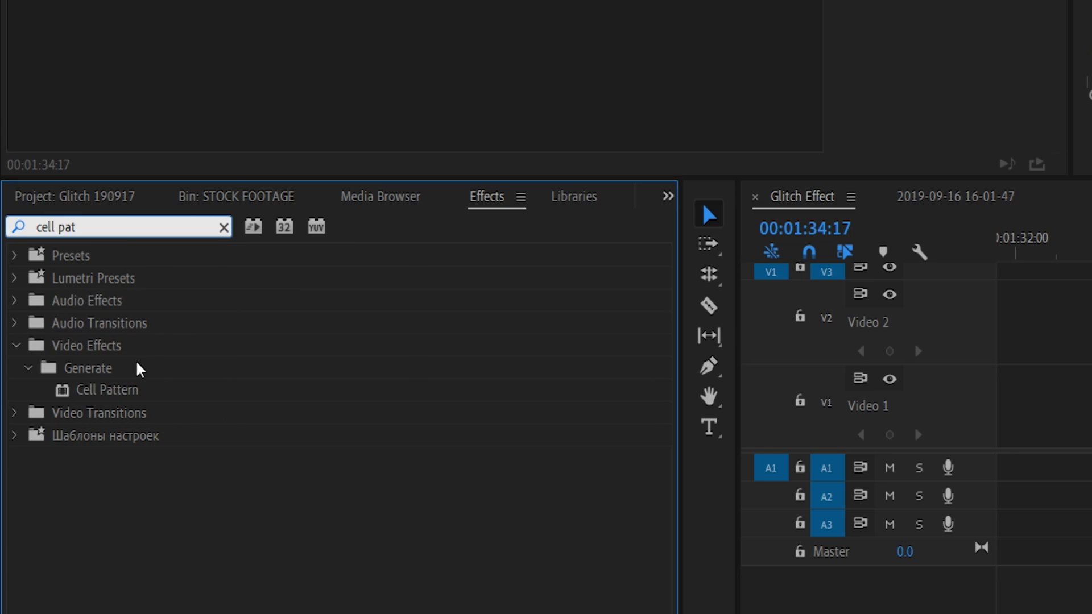
left_click_drag(117, 395, 712, 439)
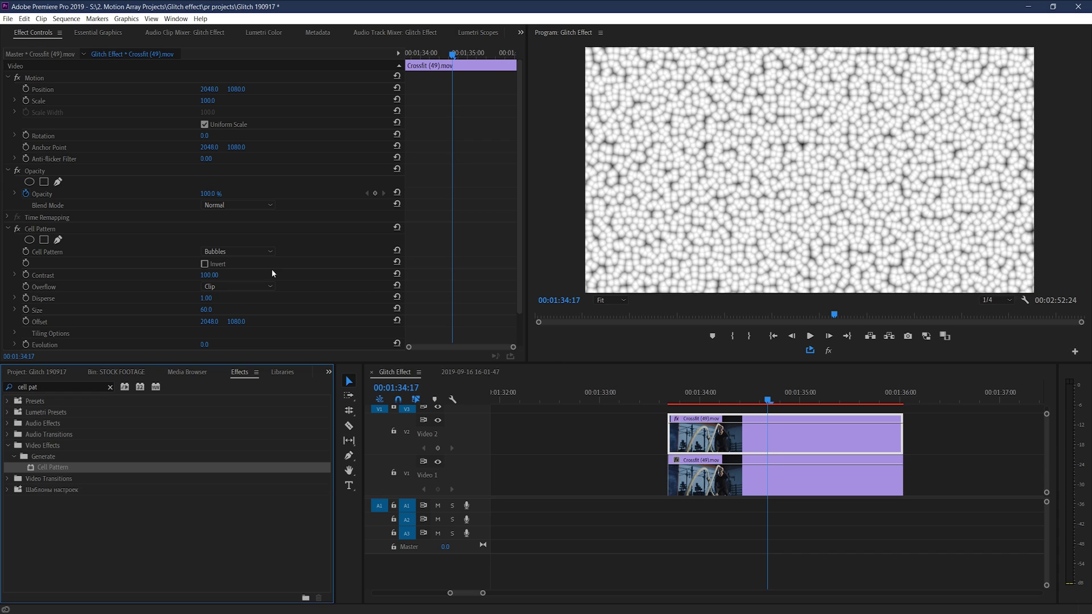
left_click(256, 251)
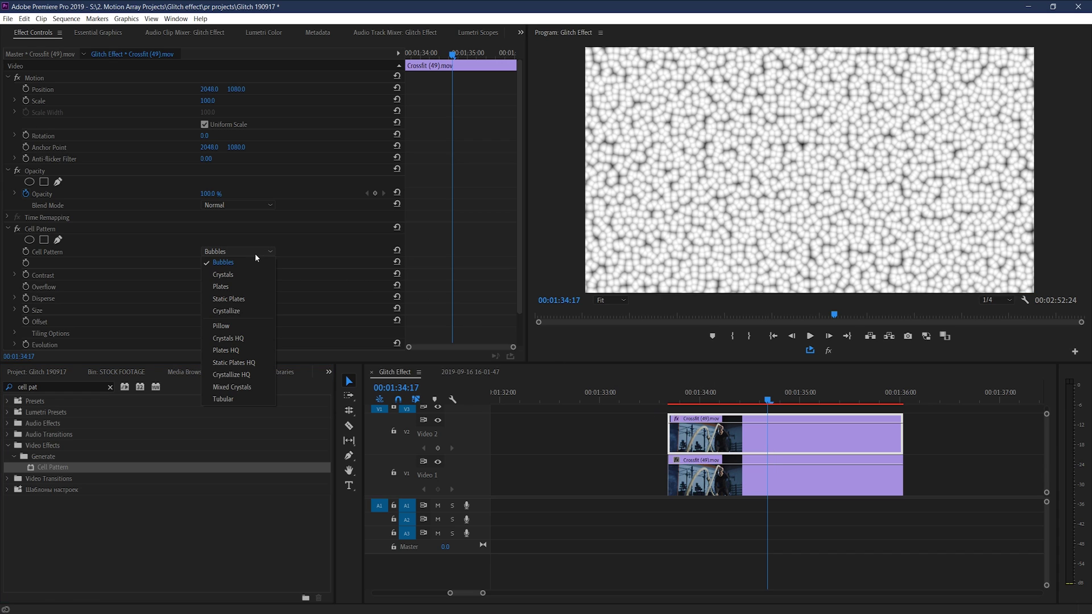
left_click(252, 374)
Step: Set the cell pattern's disperse to 0.25 and size to 30, and the clip's blend mode to Subtract
left_click(206, 298)
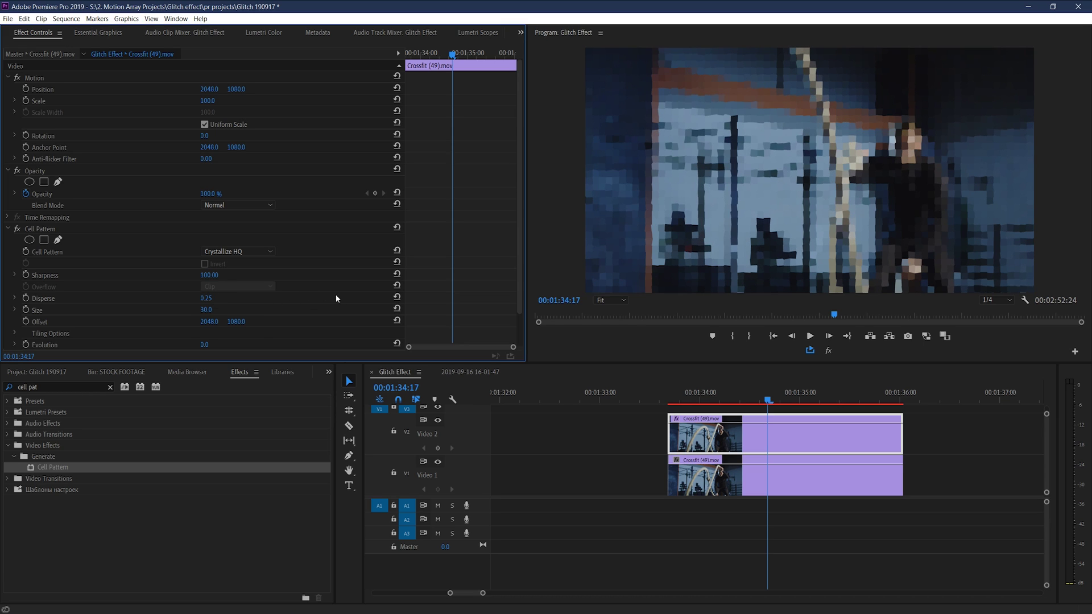
left_click(263, 204)
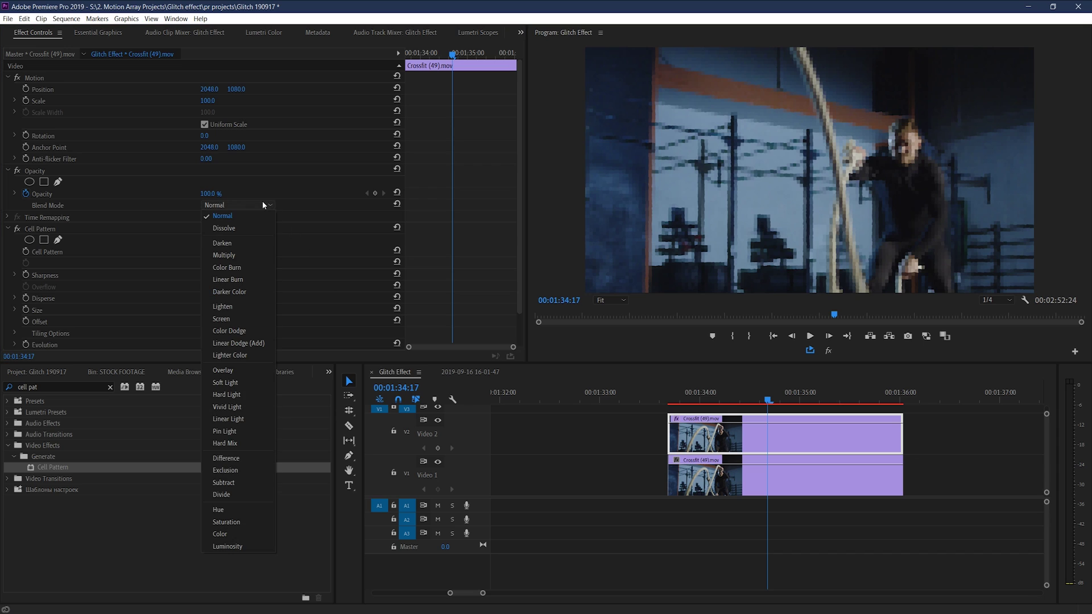
left_click(222, 483)
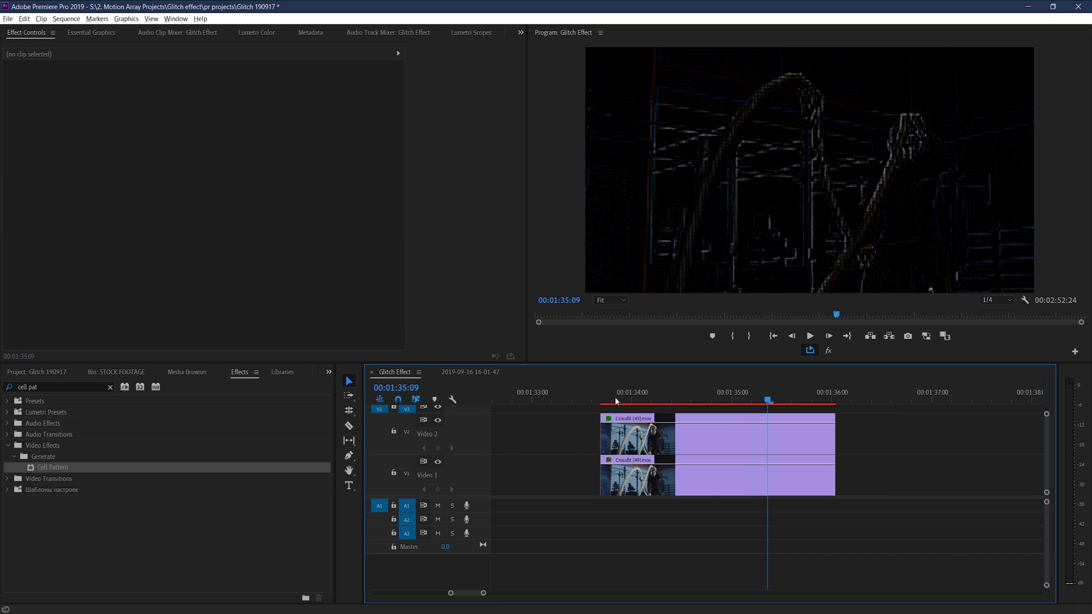
Step: Move the VR Digital Glitch adjustment layer near 00:01:00:20 down onto track Video 2
key("minus")
key("minus")
key("minus")
key("minus")
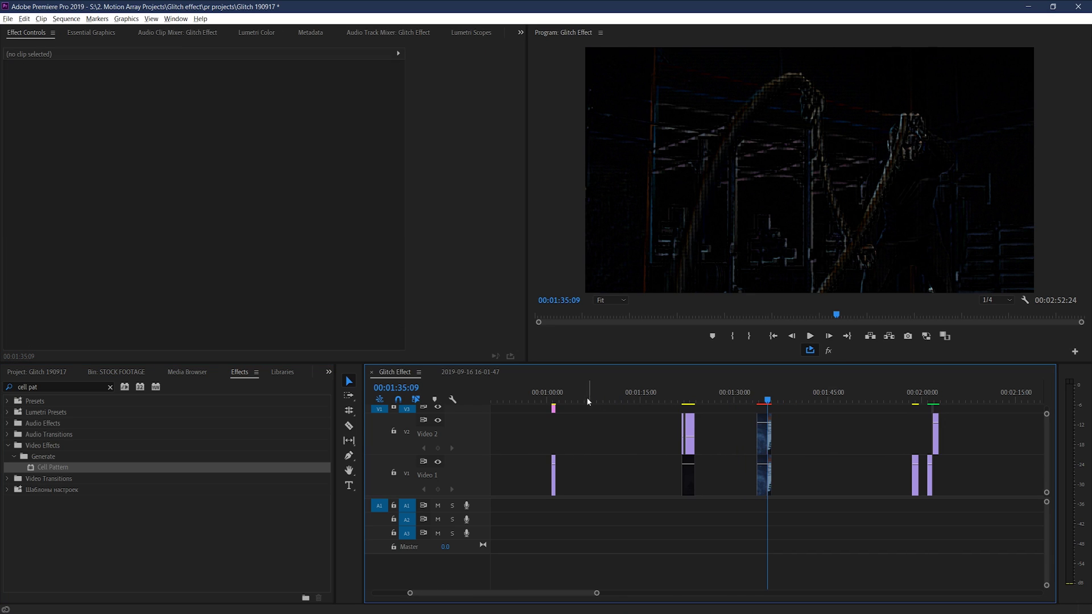
left_click(552, 398)
key("equal")
key("equal")
key("equal")
key("equal")
key("equal")
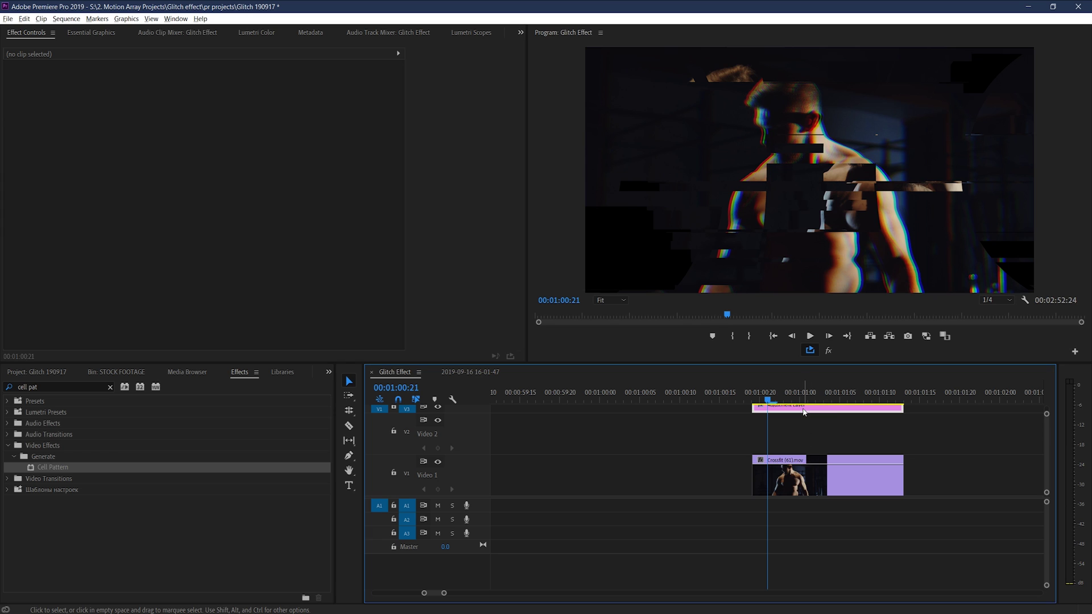
left_click_drag(804, 412, 804, 433)
Step: Scrub through the VR Digital Glitch adjustment layer and copy it
left_click(766, 401)
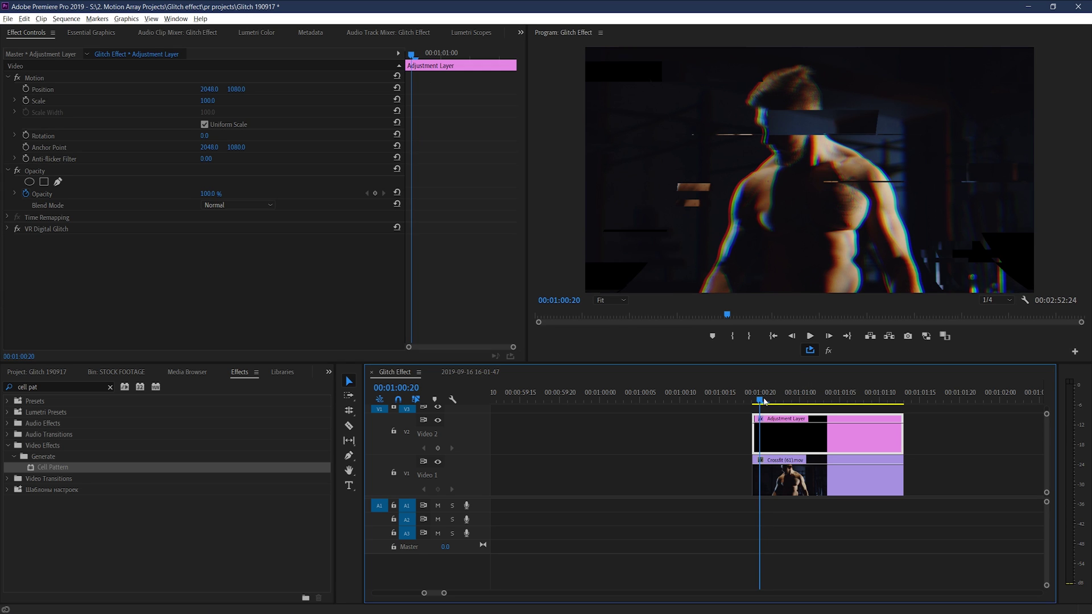
left_click_drag(766, 400, 872, 414)
left_click(961, 423)
left_click(862, 437)
key("ctrl+c")
Step: Paste the copied VR Digital Glitch adjustment layer onto track V3 and fit it above the Crossfit (49) clips starting at 00:01:33:17
key("minus")
key("minus")
key("minus")
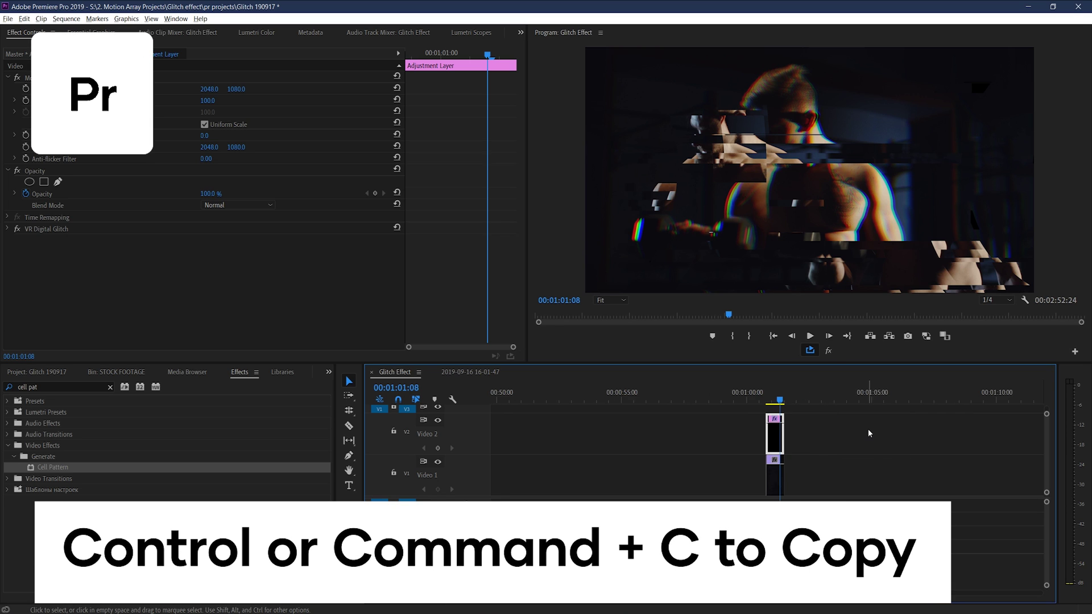
left_click(979, 398)
key("equal")
key("equal")
key("equal")
key("ctrl+v")
left_click(528, 394)
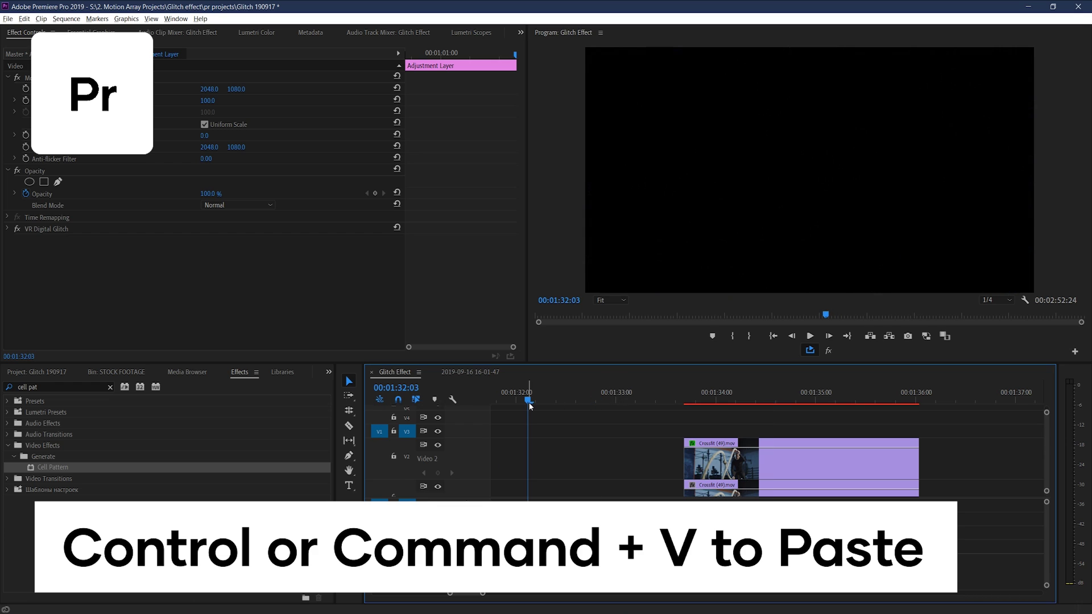
key("ctrl+v")
left_click_drag(586, 435, 915, 435)
Step: Cut the beginning of the upper Crossfit (49) clip on Video 2 into five one-frame pieces starting at 00:01:33:17
left_click(686, 399)
key("equal")
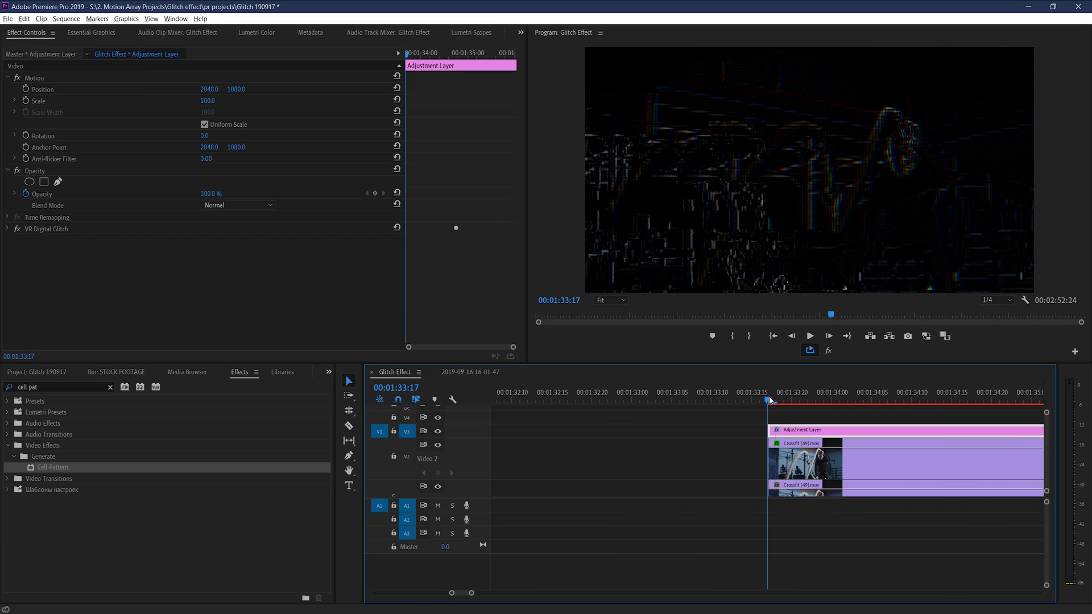
left_click_drag(771, 401, 773, 427)
left_click_drag(774, 426, 768, 426)
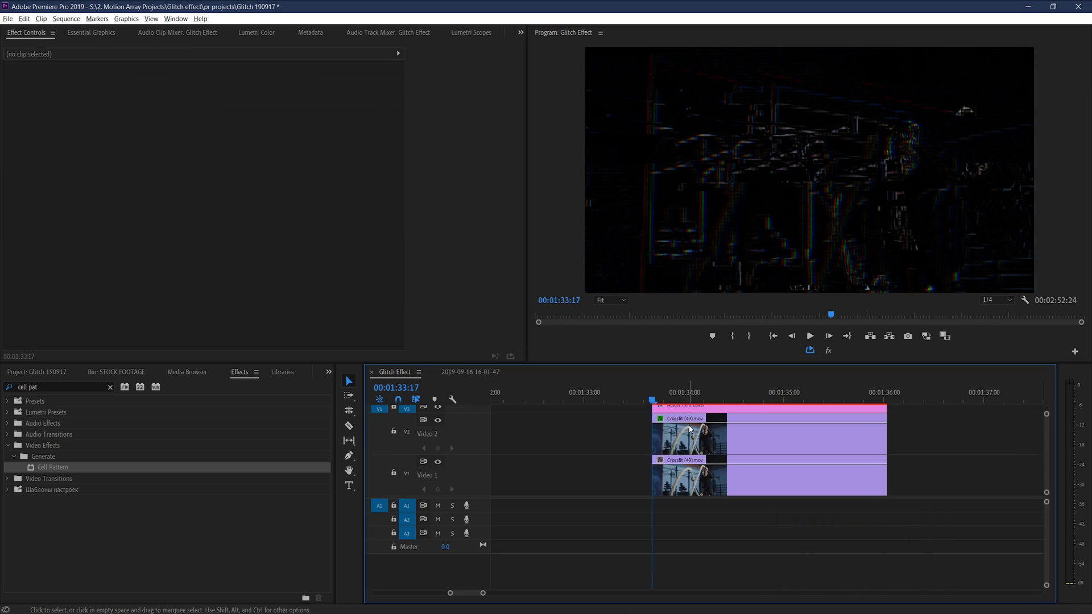
key("c")
key("equal")
key("equal")
left_click(785, 440)
left_click(817, 440)
left_click(801, 438)
left_click(833, 438)
left_click(848, 436)
key("v")
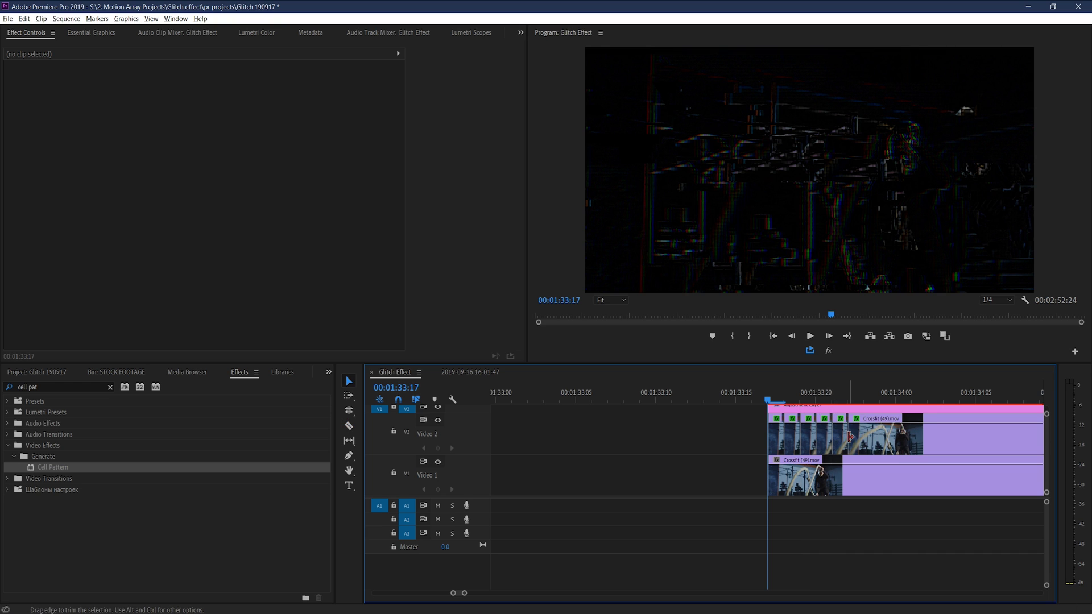
Step: Vary the scale and position of the first three one-frame pieces of the upper Crossfit (49) clip
left_click(775, 439)
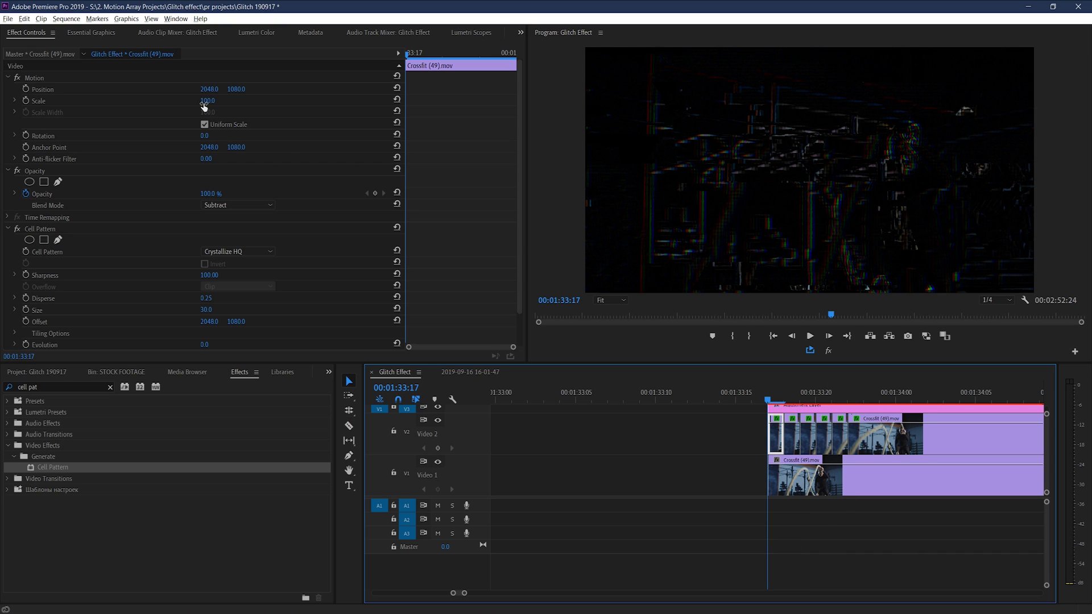
left_click_drag(204, 102, 229, 100)
left_click(787, 396)
left_click(791, 435)
left_click(803, 397)
left_click(807, 435)
left_click_drag(236, 90, 274, 89)
Step: Reframe the fourth and fifth one-frame pieces, giving the fifth a vertical position of 662 and a scale of 141.4
left_click(817, 397)
left_click(823, 435)
left_click_drag(208, 101, 2, 90)
left_click(832, 398)
left_click(839, 435)
left_click(853, 398)
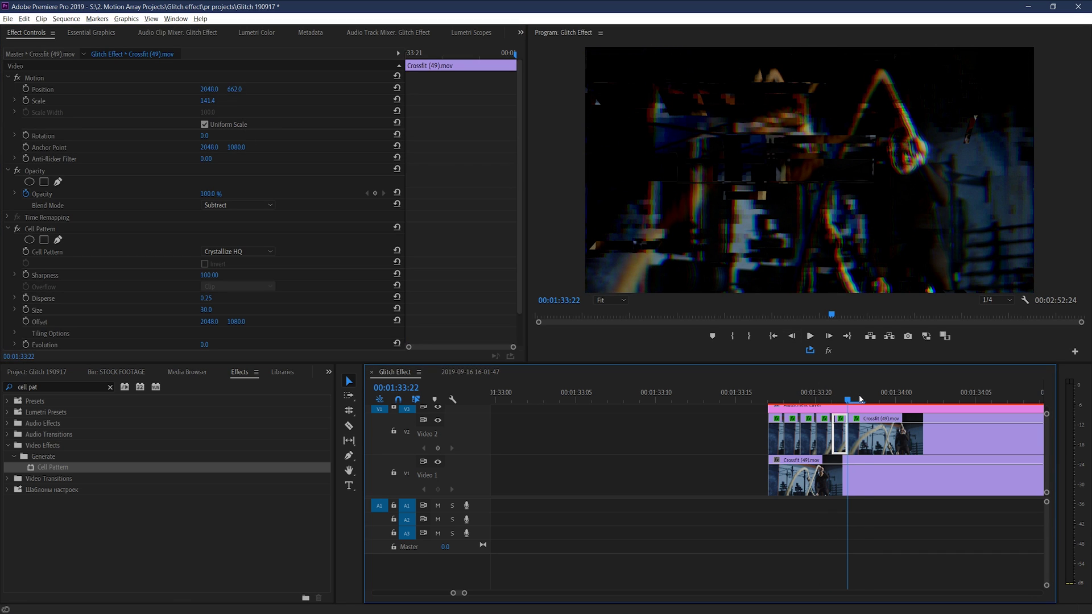
Step: Cut the upper Crossfit (49) clip shortly after the five one-frame pieces and delete the short section in between
left_click_drag(860, 399, 900, 395)
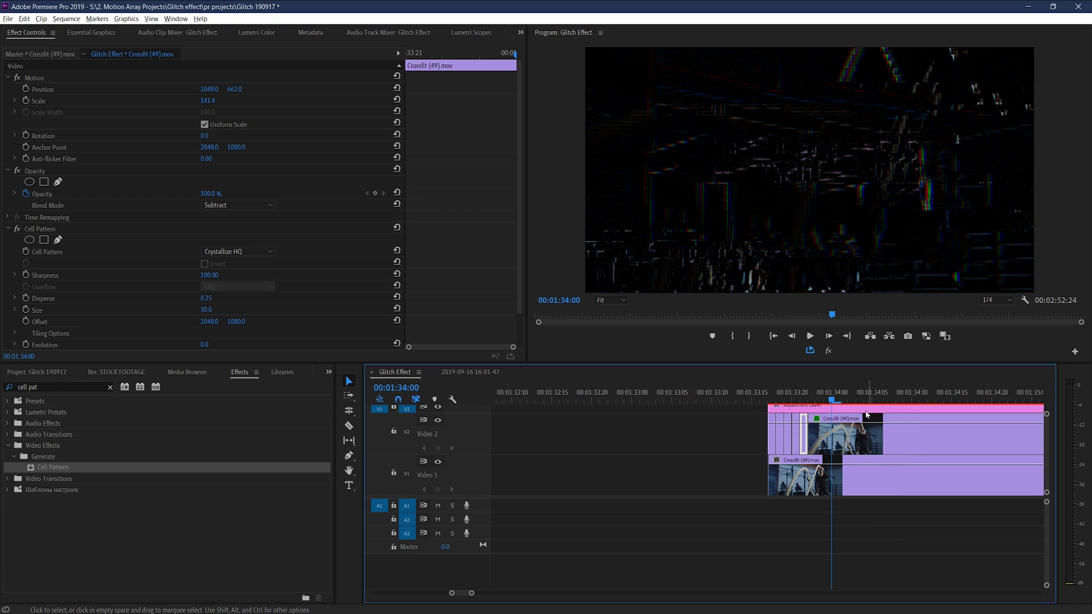
scroll(788, 448, "down", 2)
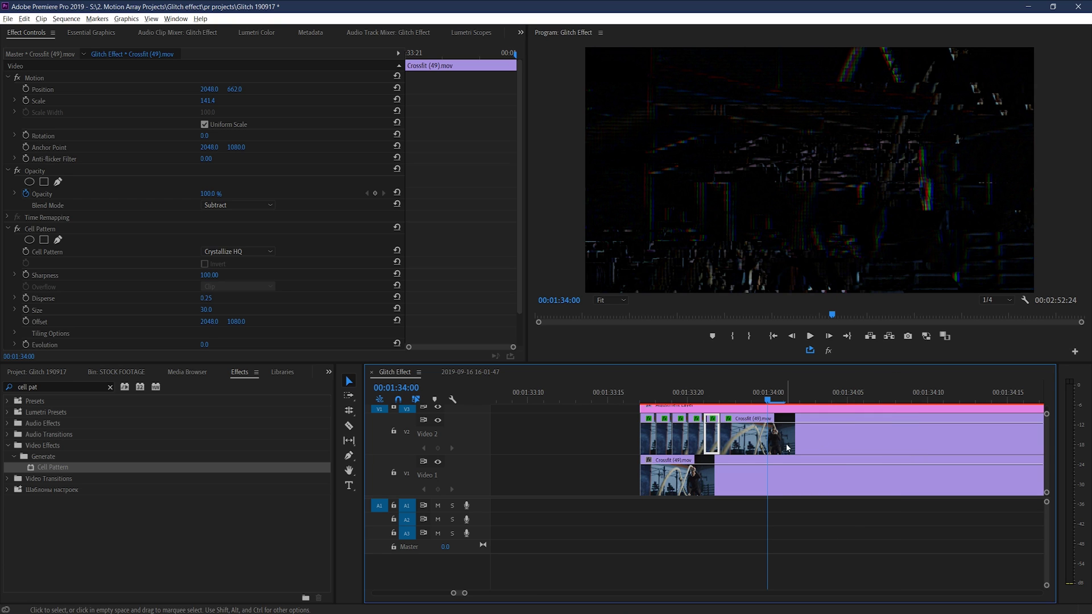
left_click(748, 441)
key("v")
left_click(744, 444)
key("Delete")
Step: Make another cut in the Crossfit (49) footage, shift the cut part earlier, and play the glitch effect back
left_click_drag(767, 400, 884, 433)
key("c")
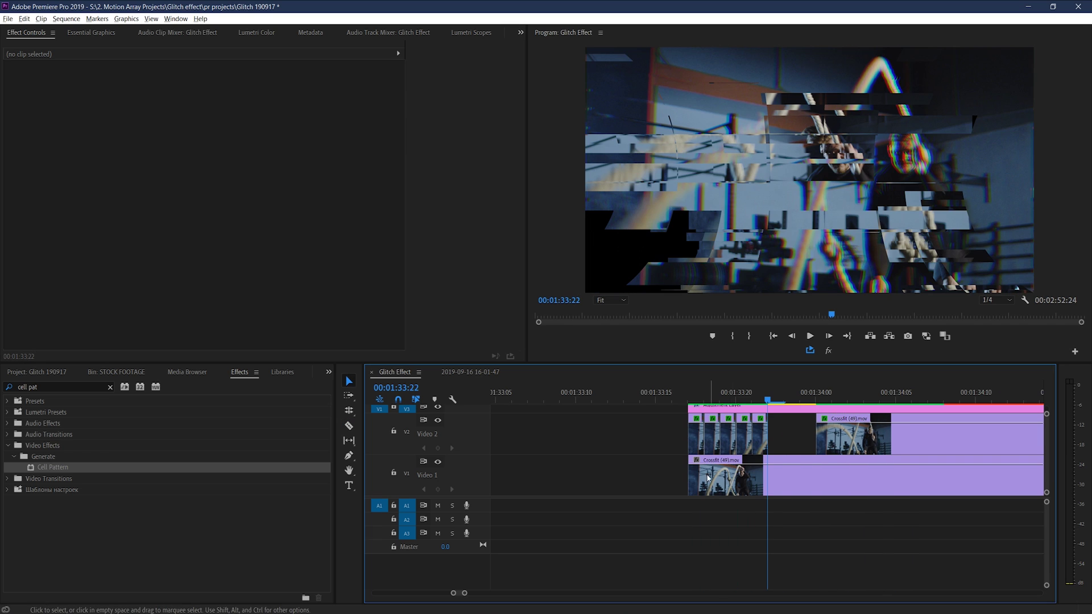
left_click(684, 479)
left_click_drag(684, 478, 543, 477)
left_click(547, 391)
key("space")
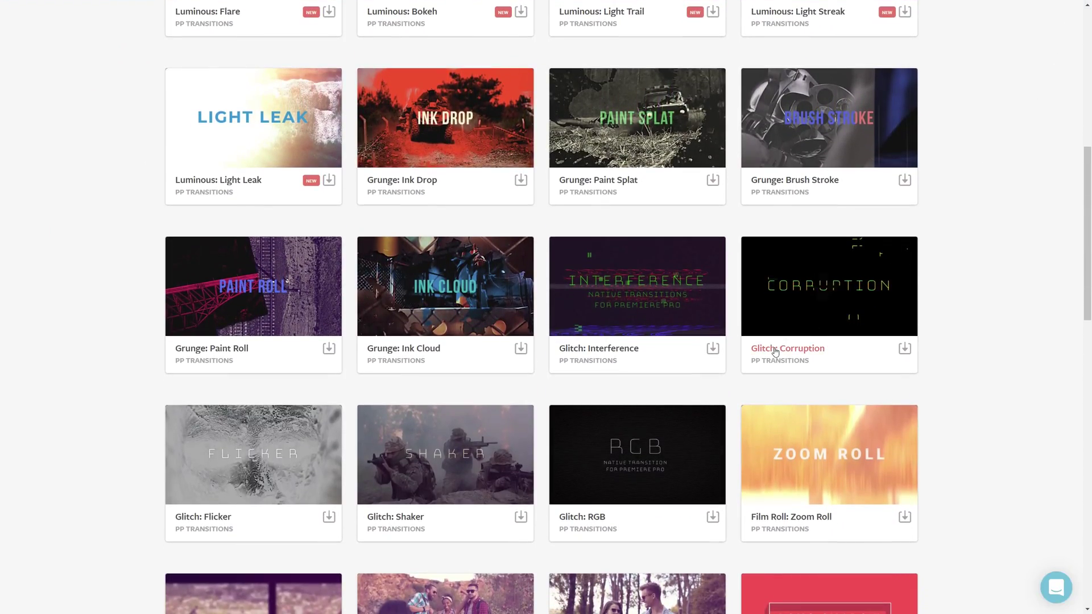
Step: Switch to the browser and open the Glitch: Corruption Premiere Pro transition in the template library
left_click(776, 350)
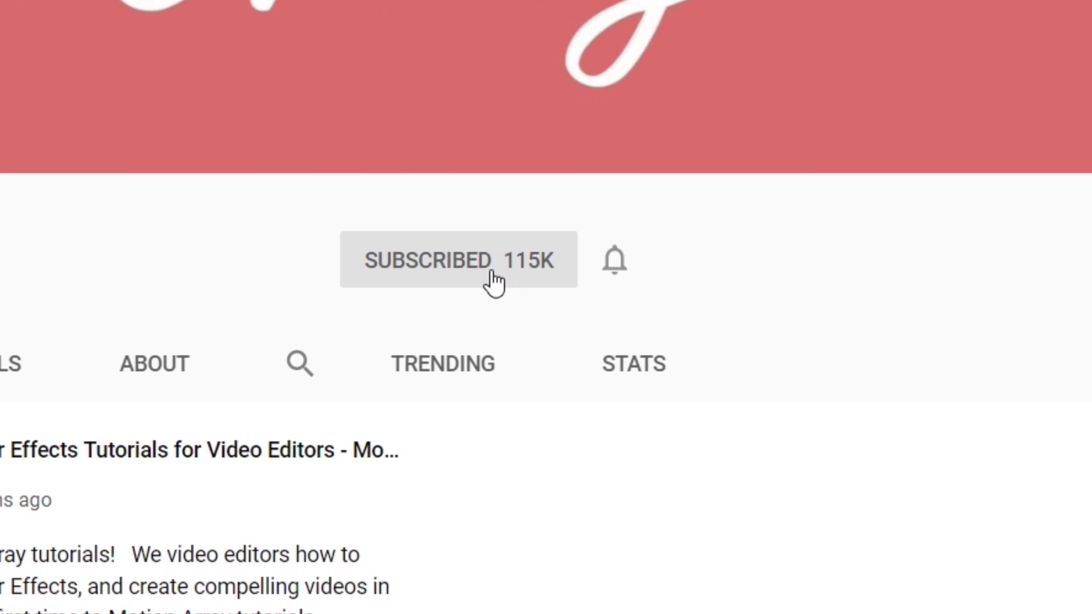
Step: Turn on all notifications for the subscribed YouTube channel
left_click(615, 270)
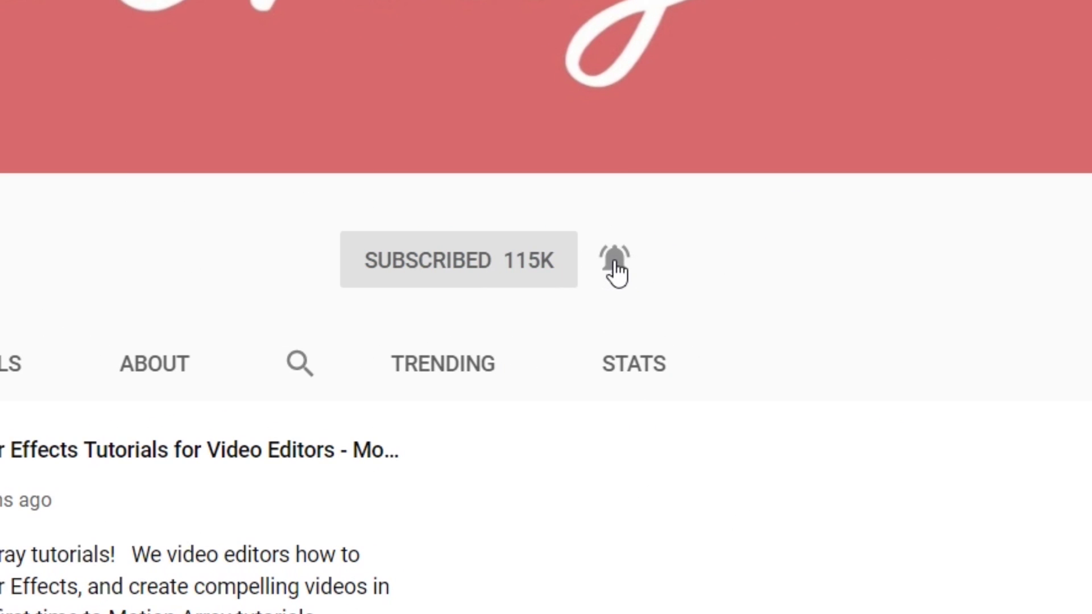